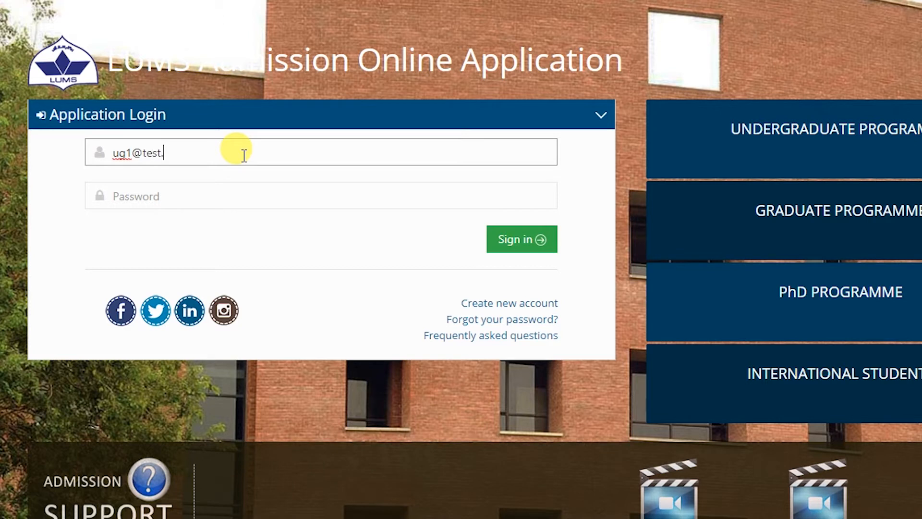
Sign in to the admissions account and go to the Financial Aid section of the application form
{"action": "type", "text": "m"}
{"action": "left_click", "coordinate": [211, 184]}
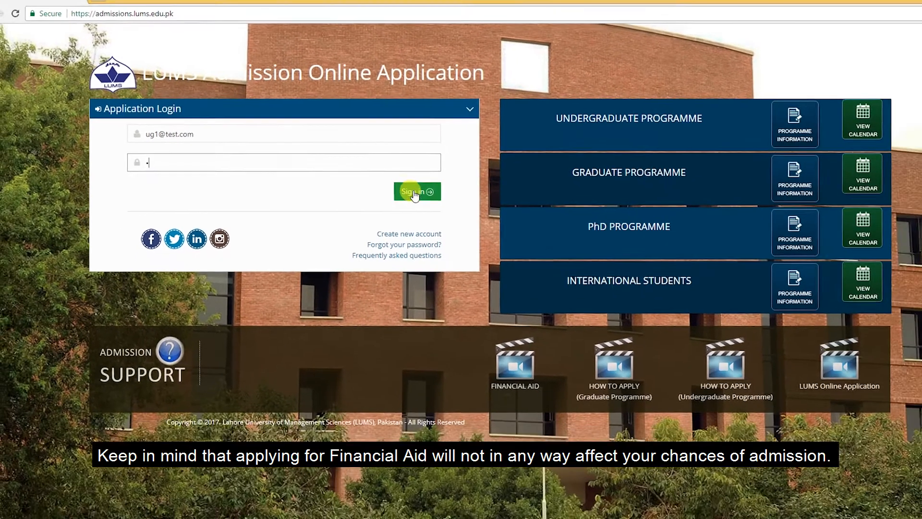
{"action": "left_click", "coordinate": [492, 222]}
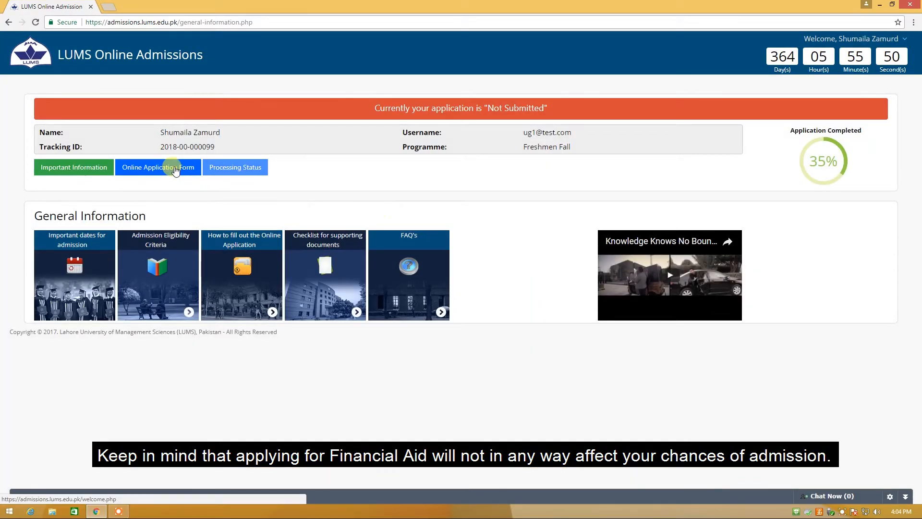
{"action": "left_click", "coordinate": [175, 169]}
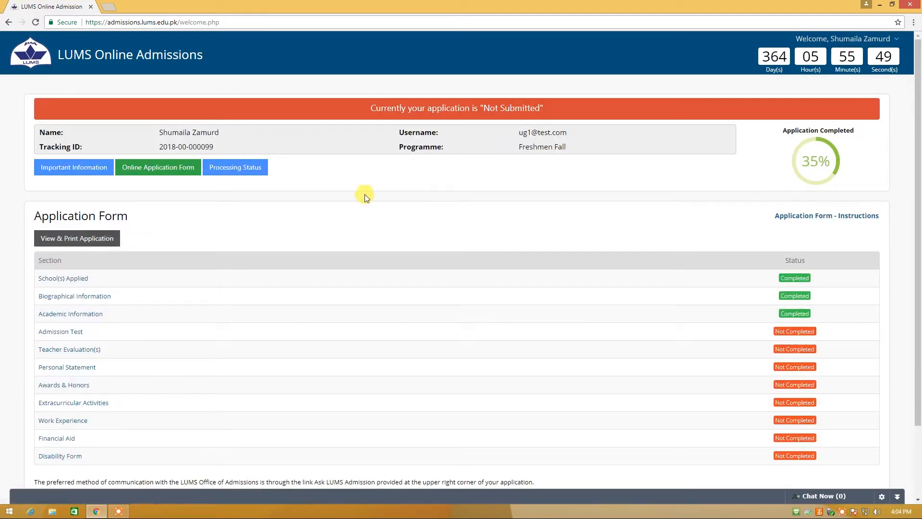
{"action": "scroll", "coordinate": [368, 202], "scroll_direction": "down", "scroll_amount": 2}
{"action": "left_click", "coordinate": [68, 355]}
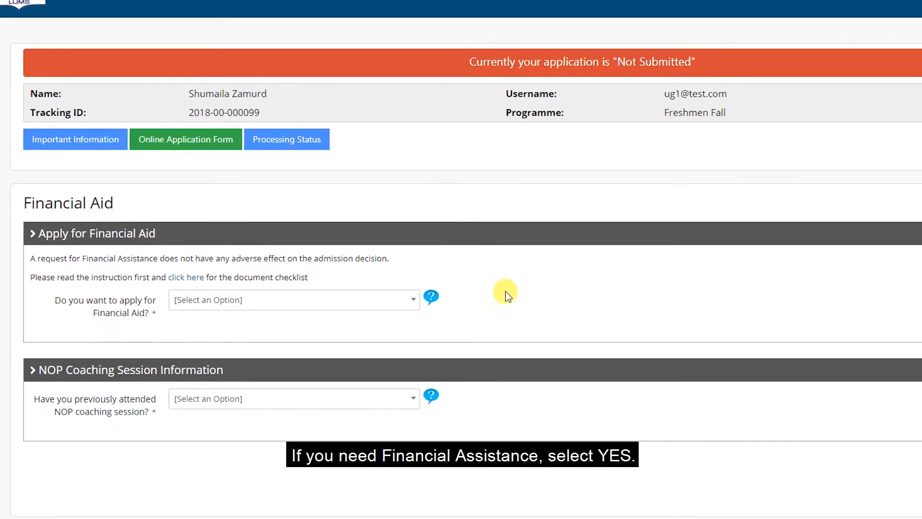
Answer Yes to applying for financial aid and No to previous NOP coaching
{"action": "left_click", "coordinate": [246, 302]}
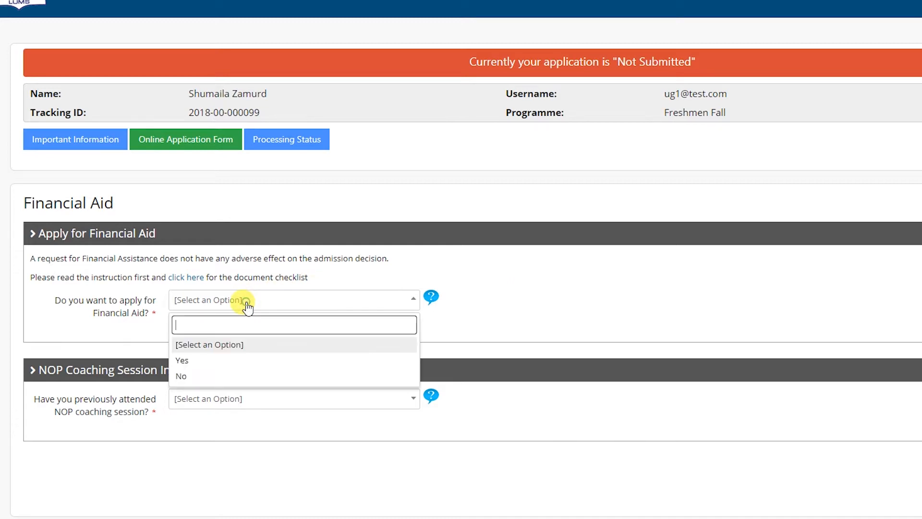
{"action": "left_click", "coordinate": [242, 363]}
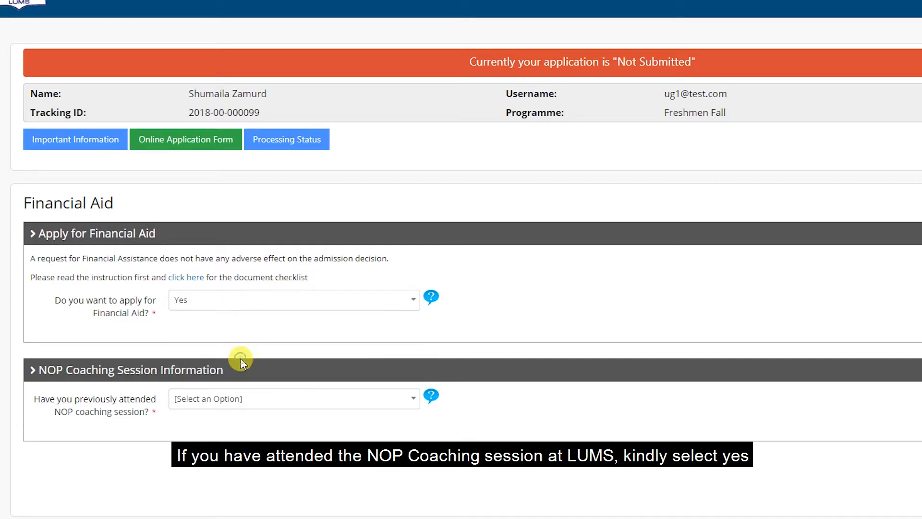
{"action": "left_click", "coordinate": [404, 406]}
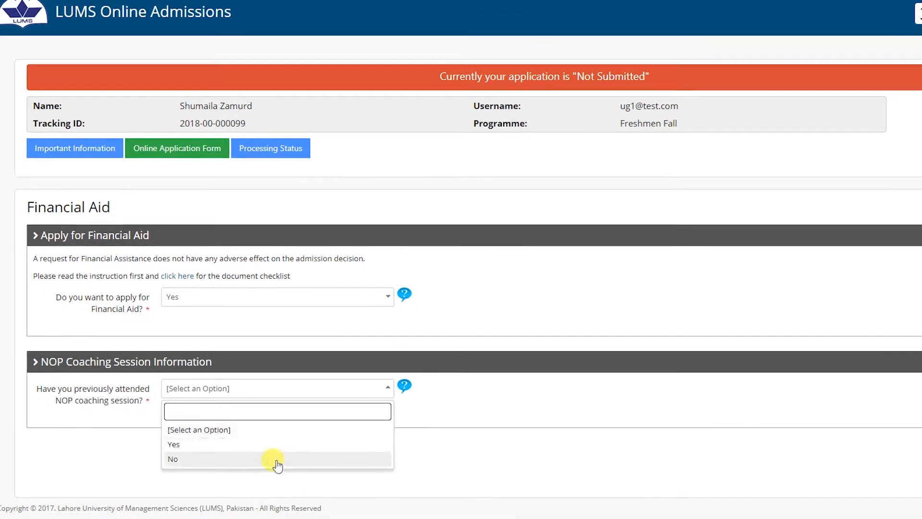
{"action": "left_click", "coordinate": [266, 451]}
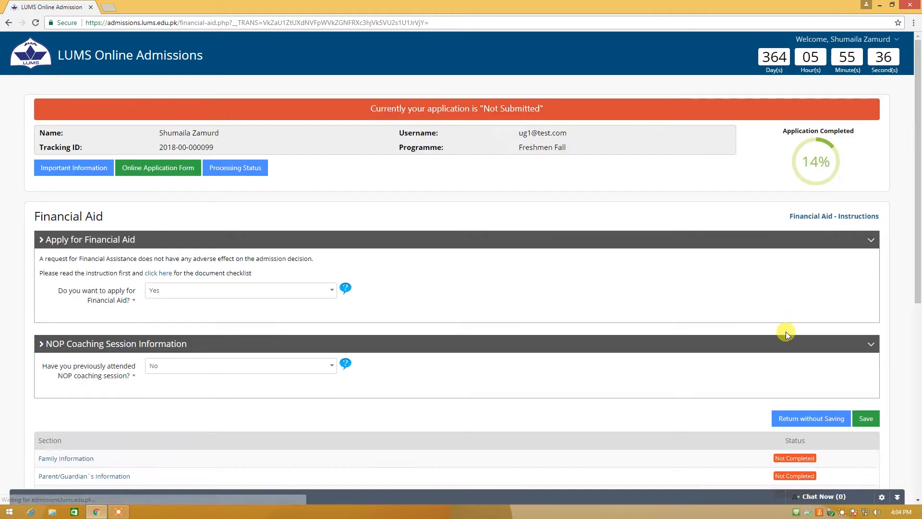
Set parents to Married and Both Living, 2 siblings, 1 dependent, own status Single, and update
{"action": "scroll", "coordinate": [785, 331], "scroll_direction": "down", "scroll_amount": 5}
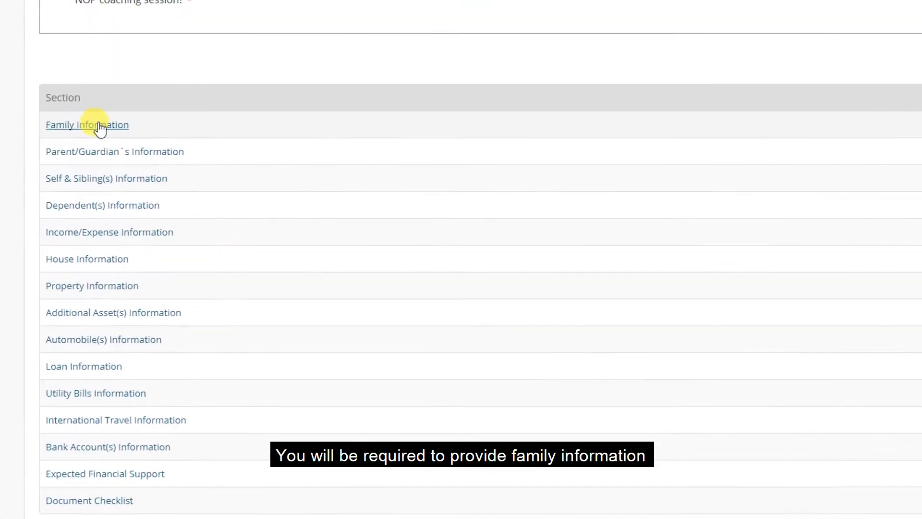
{"action": "left_click", "coordinate": [99, 125]}
{"action": "left_click", "coordinate": [195, 251]}
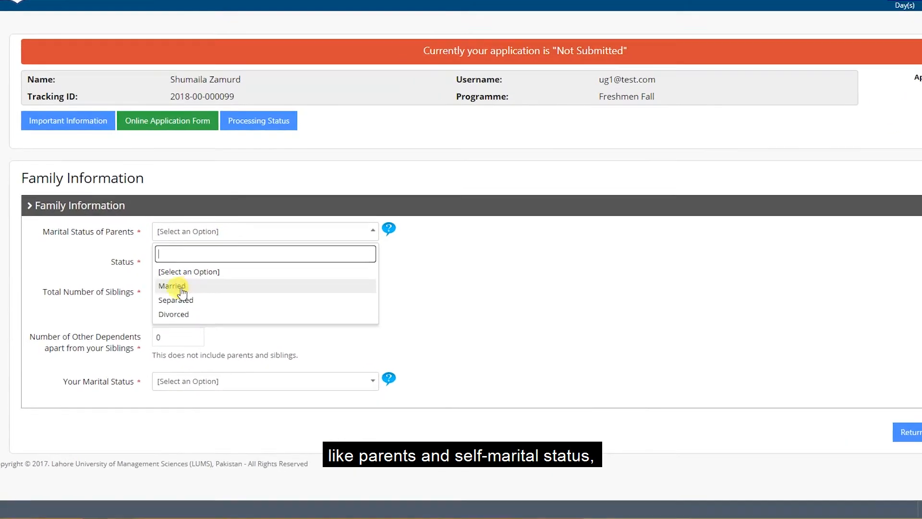
{"action": "left_click", "coordinate": [182, 287]}
{"action": "left_click", "coordinate": [273, 265]}
{"action": "left_click", "coordinate": [227, 312]}
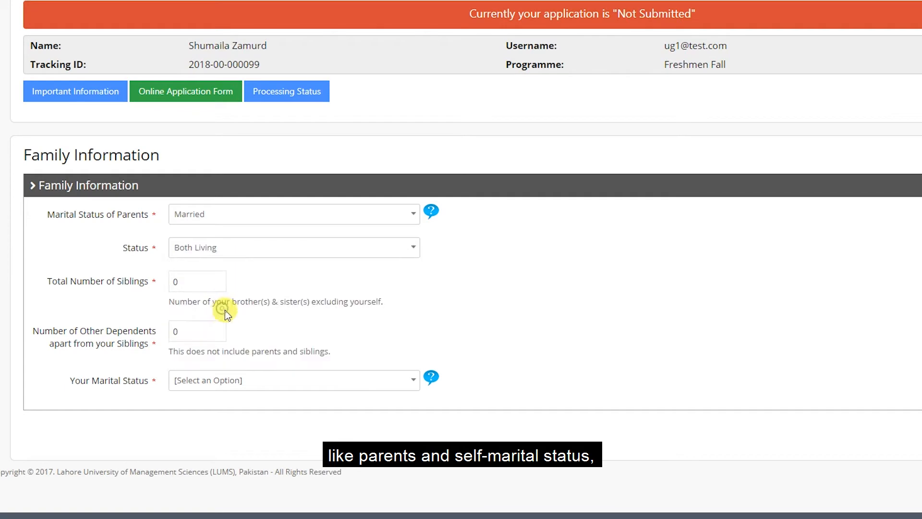
{"action": "left_click", "coordinate": [193, 282]}
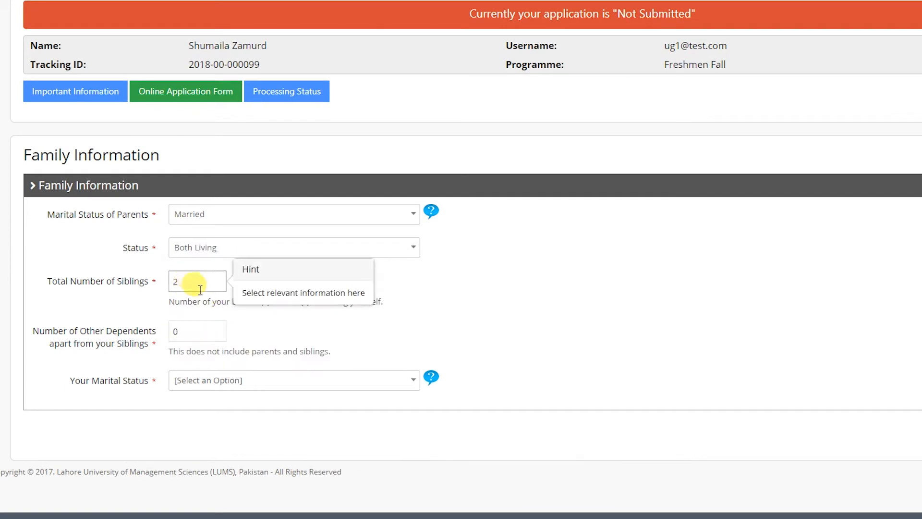
{"action": "left_click", "coordinate": [213, 331]}
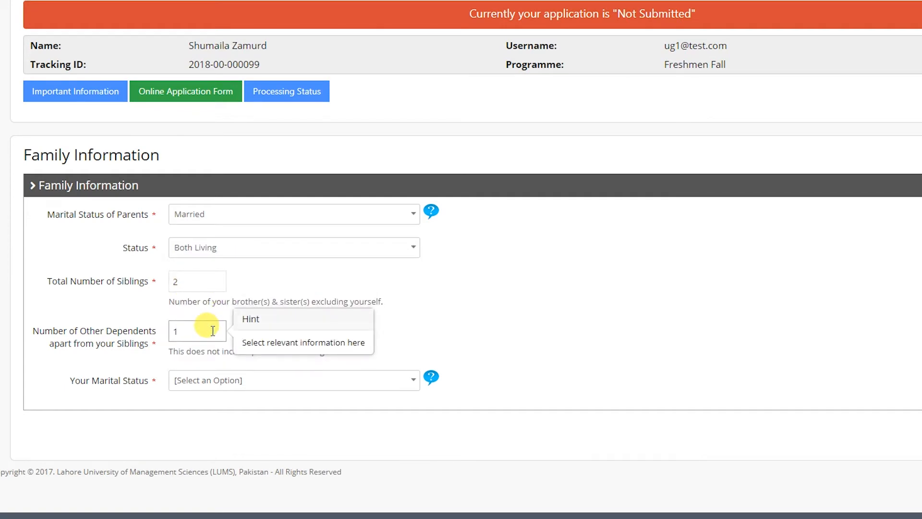
{"action": "left_click", "coordinate": [258, 380]}
{"action": "left_click", "coordinate": [262, 487]}
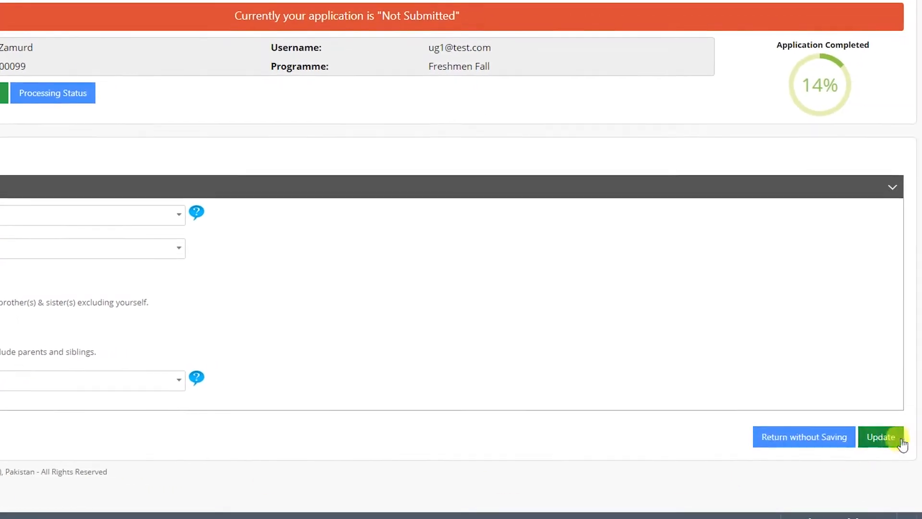
{"action": "left_click", "coordinate": [900, 439]}
Enter the first and second siblings' names
{"action": "scroll", "coordinate": [444, 239], "scroll_direction": "down", "scroll_amount": 4}
{"action": "left_click", "coordinate": [63, 295]}
{"action": "type", "text": "ayesha"}
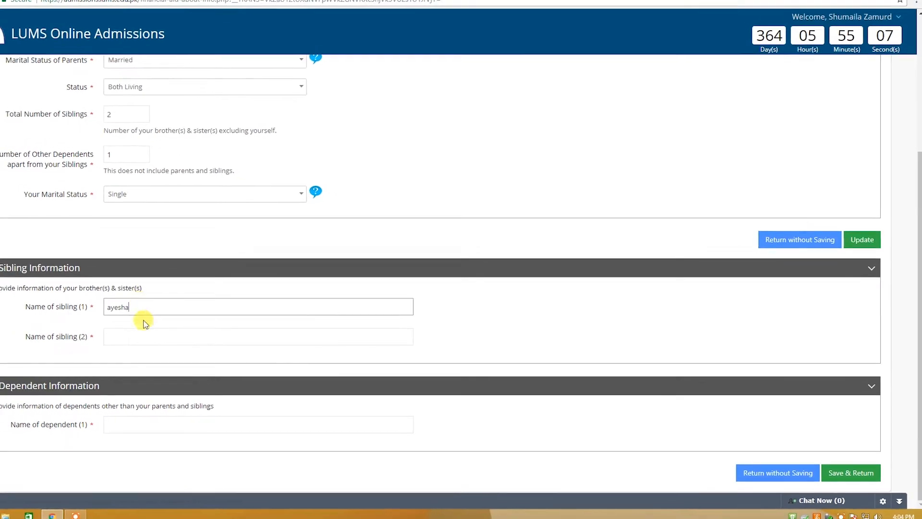
{"action": "left_click", "coordinate": [136, 337]}
{"action": "type", "text": "ali"}
{"action": "left_click", "coordinate": [136, 423]}
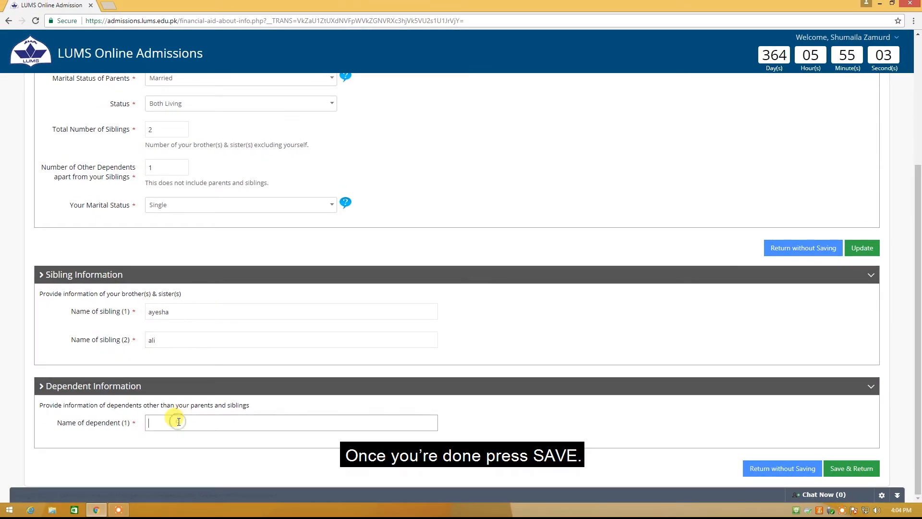
Save the sibling details, then enter the father's full name, age 55 and home address
{"action": "left_click", "coordinate": [852, 468]}
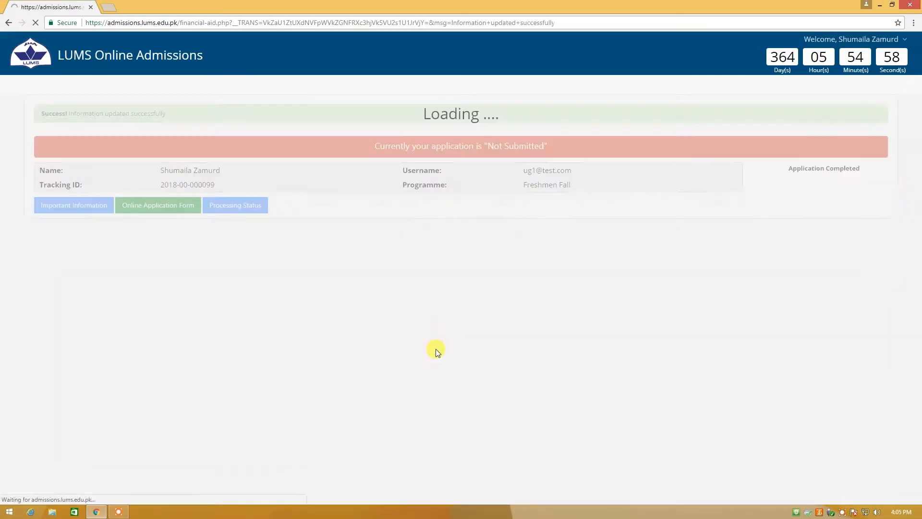
{"action": "left_click", "coordinate": [84, 273]}
{"action": "left_click", "coordinate": [189, 167]}
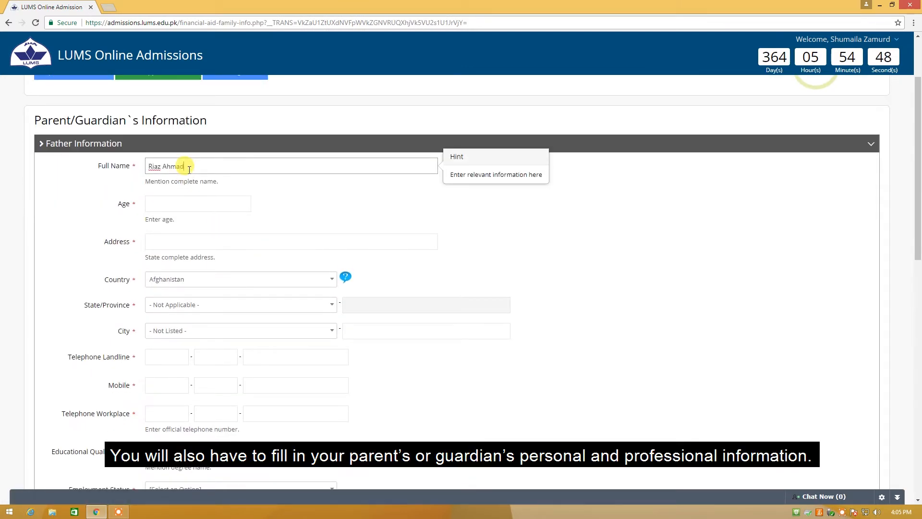
{"action": "left_click", "coordinate": [182, 202]}
{"action": "type", "text": "55"}
{"action": "left_click", "coordinate": [186, 241]}
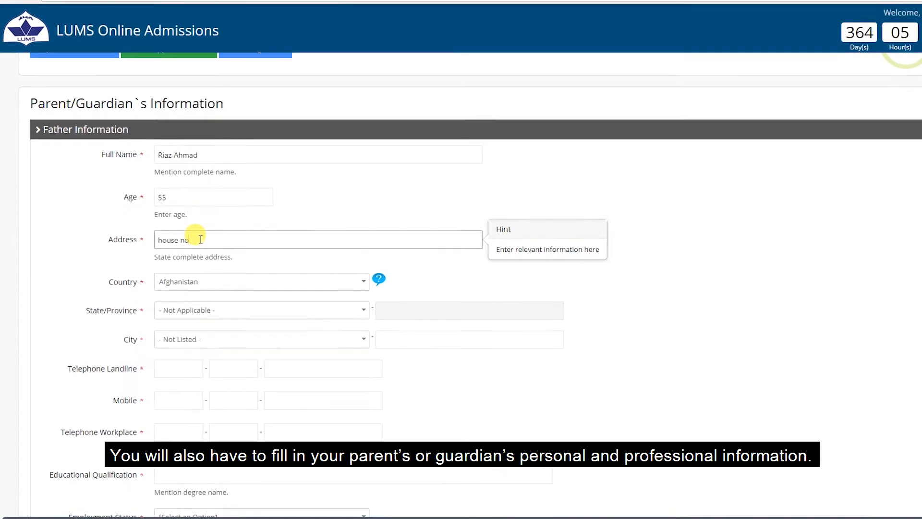
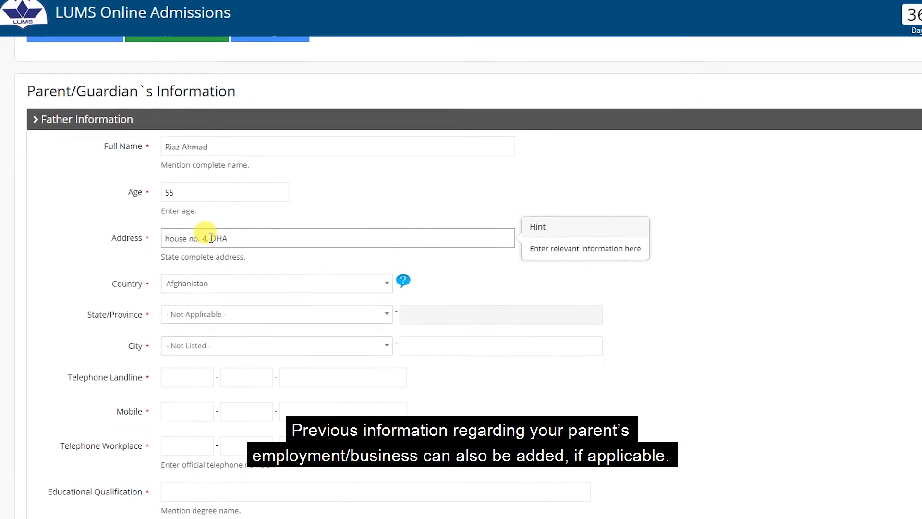
Set the father's country to Pakistan, province to Punjab and city to Lahore
{"action": "left_click", "coordinate": [276, 286]}
{"action": "type", "text": "Pa"}
{"action": "left_click", "coordinate": [259, 331]}
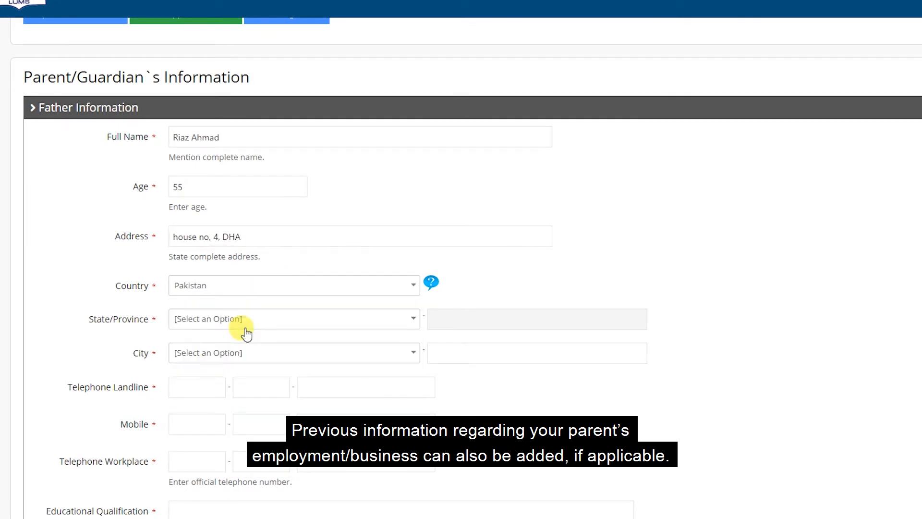
{"action": "left_click", "coordinate": [252, 321]}
{"action": "scroll", "coordinate": [216, 425], "scroll_direction": "down", "scroll_amount": 2}
{"action": "left_click", "coordinate": [216, 424]}
{"action": "left_click", "coordinate": [216, 290]}
{"action": "type", "text": "La"}
{"action": "left_click", "coordinate": [230, 367]}
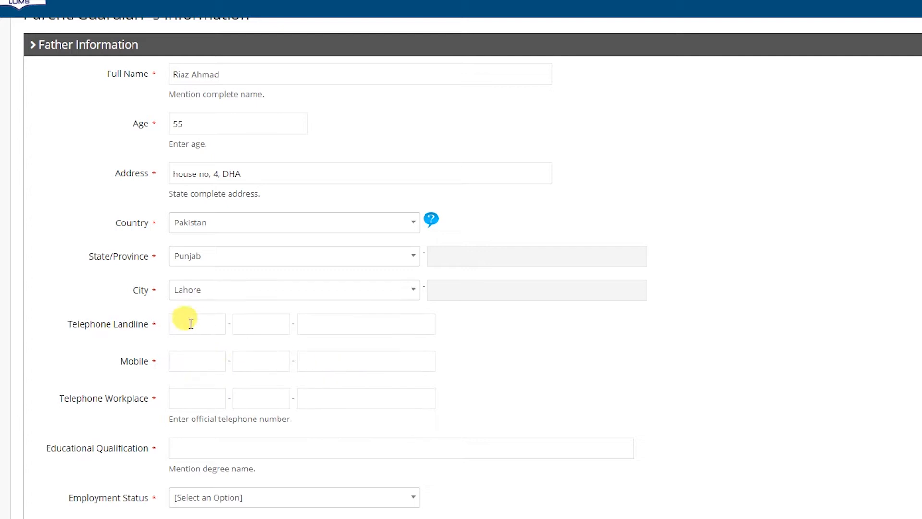
Fill in the father's landline and mobile numbers, starting with country code 092
{"action": "left_click", "coordinate": [183, 321]}
{"action": "type", "text": "092"}
{"action": "left_click", "coordinate": [261, 321]}
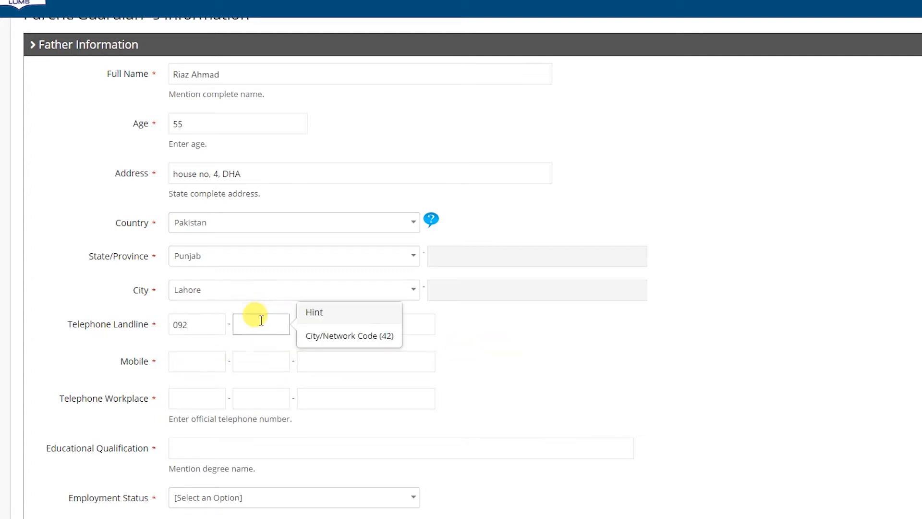
{"action": "left_click", "coordinate": [416, 319]}
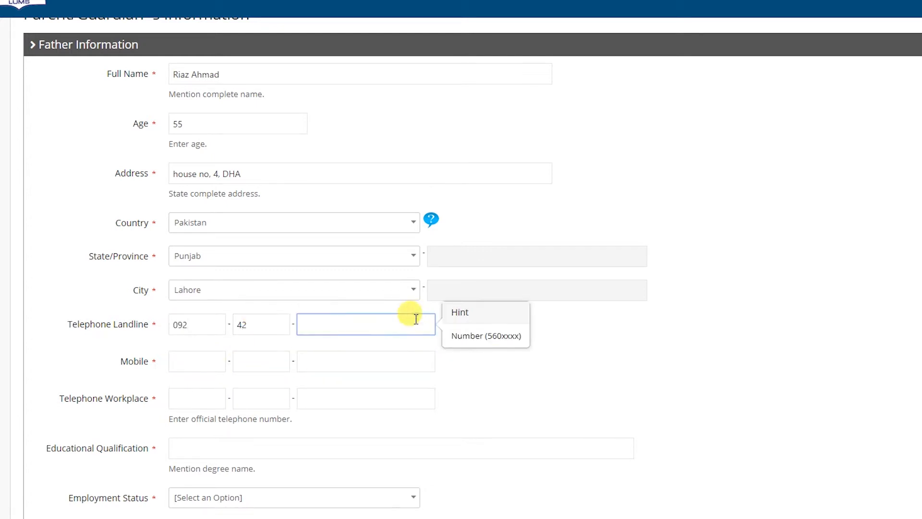
{"action": "left_click", "coordinate": [192, 359]}
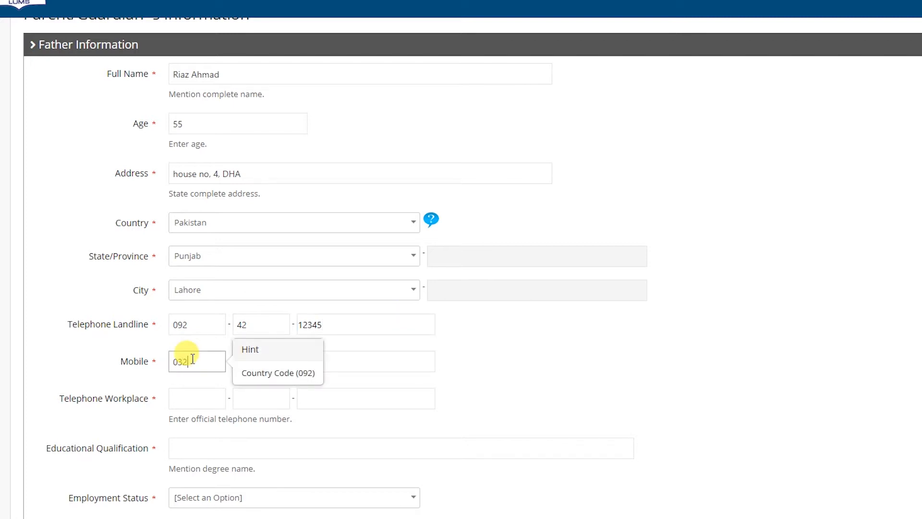
{"action": "left_click", "coordinate": [263, 366]}
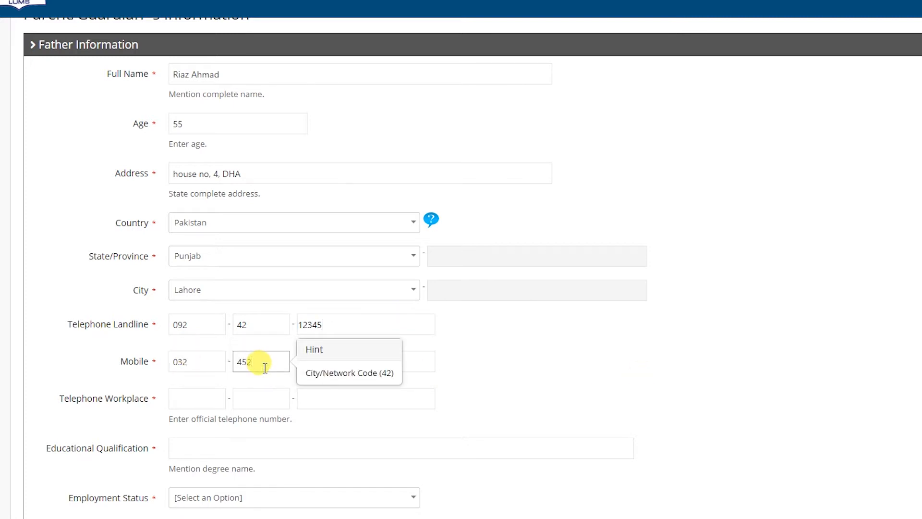
{"action": "left_click", "coordinate": [375, 367]}
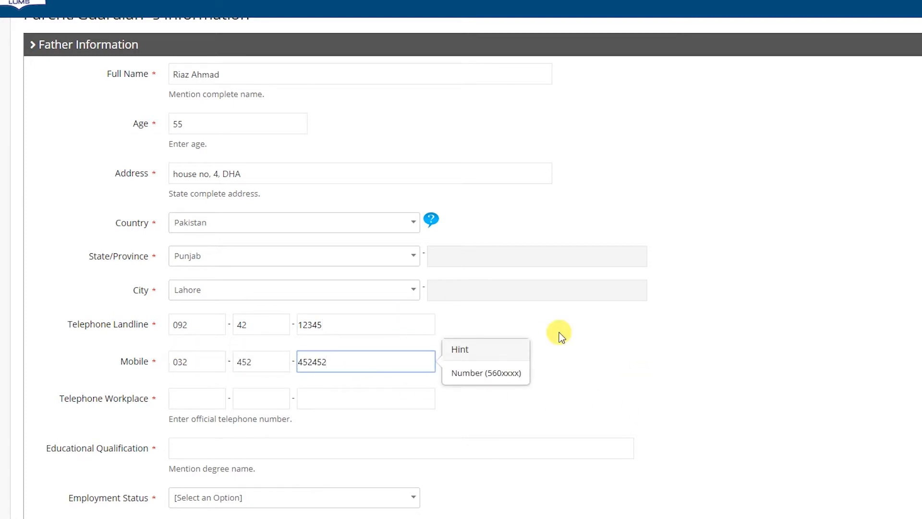
Enter the workplace phone number (092, ending 452) and educational qualification MA
{"action": "scroll", "coordinate": [559, 332], "scroll_direction": "down", "scroll_amount": 3}
{"action": "left_click", "coordinate": [221, 272]}
{"action": "type", "text": "092"}
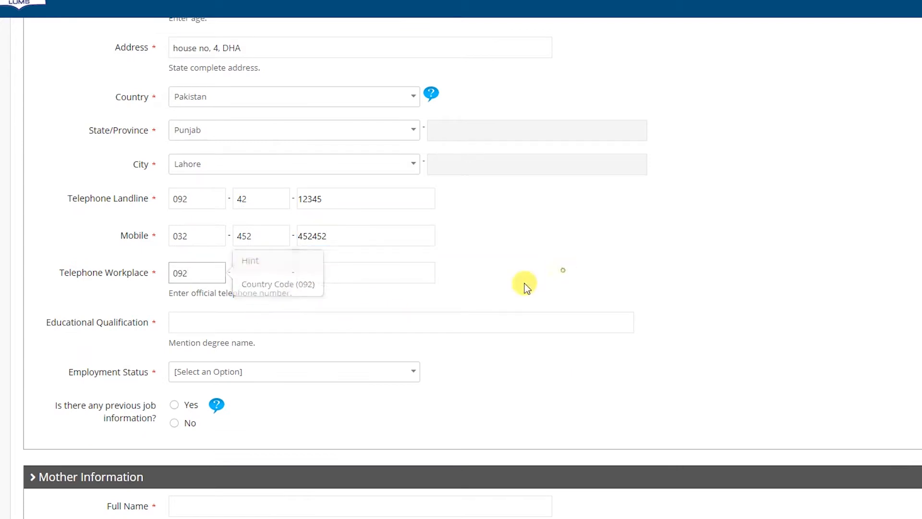
{"action": "left_click", "coordinate": [252, 274]}
{"action": "left_click", "coordinate": [351, 270]}
{"action": "type", "text": "452125"}
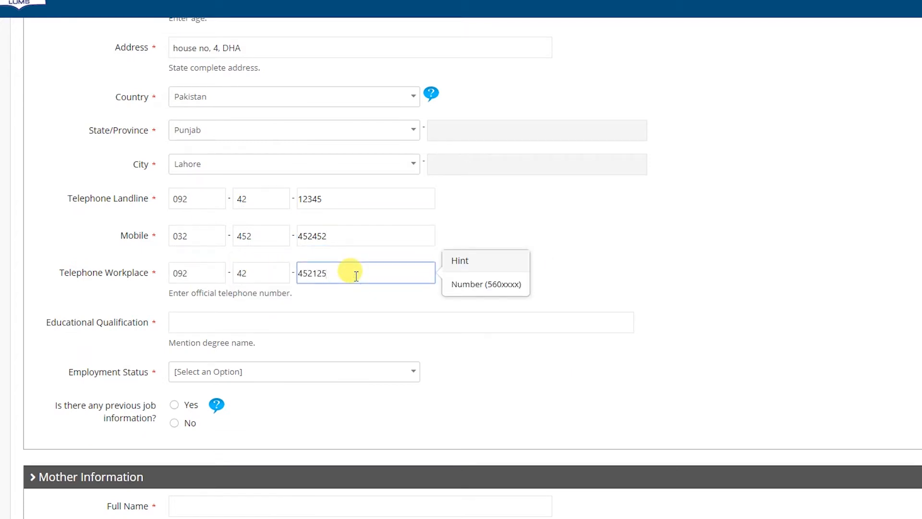
{"action": "left_click", "coordinate": [239, 320]}
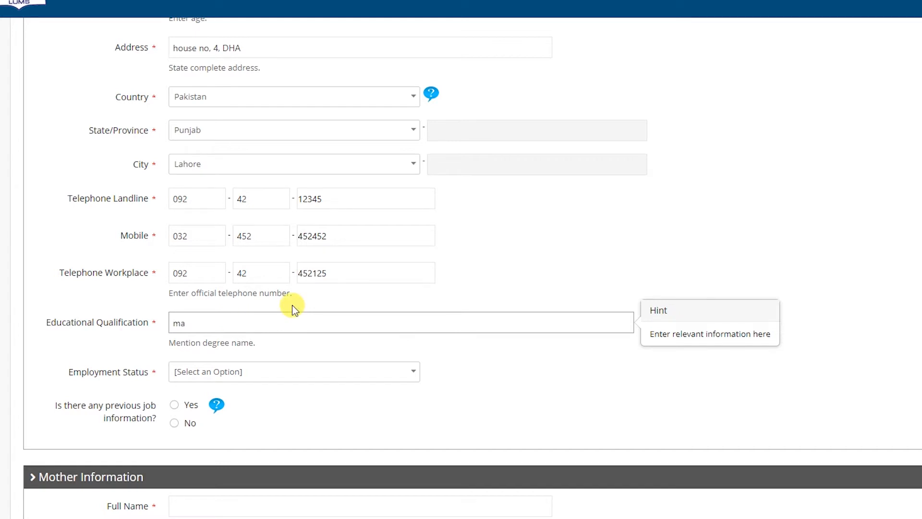
{"action": "type", "text": "ma"}
Set employment status to Employed as an Engineer at warid
{"action": "left_click", "coordinate": [274, 371]}
{"action": "left_click", "coordinate": [211, 431]}
{"action": "scroll", "coordinate": [418, 305], "scroll_direction": "down", "scroll_amount": 4}
{"action": "left_click", "coordinate": [195, 216]}
{"action": "type", "text": "Engi"}
{"action": "left_click", "coordinate": [226, 248]}
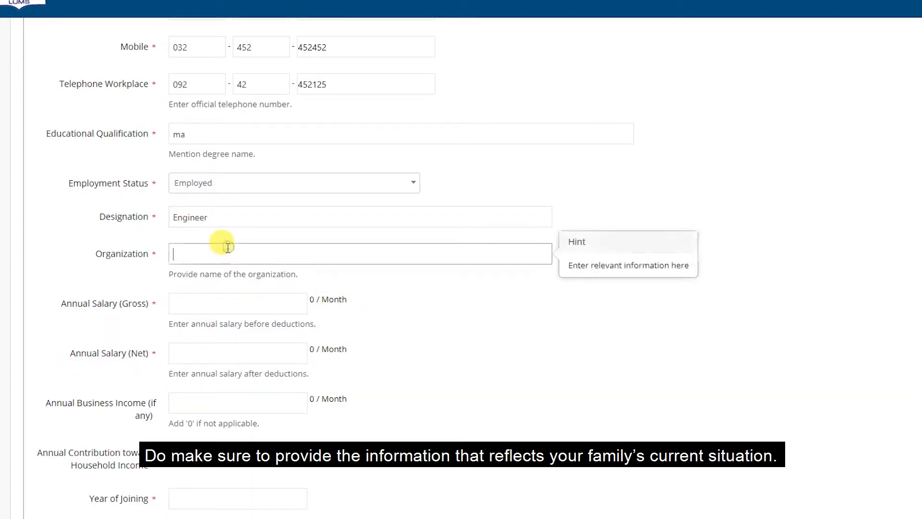
{"action": "type", "text": "warid"}
Enter gross and net salary (12600000), household contribution, joining year and retirement year 2020
{"action": "left_click", "coordinate": [240, 302]}
{"action": "type", "text": "13600000"}
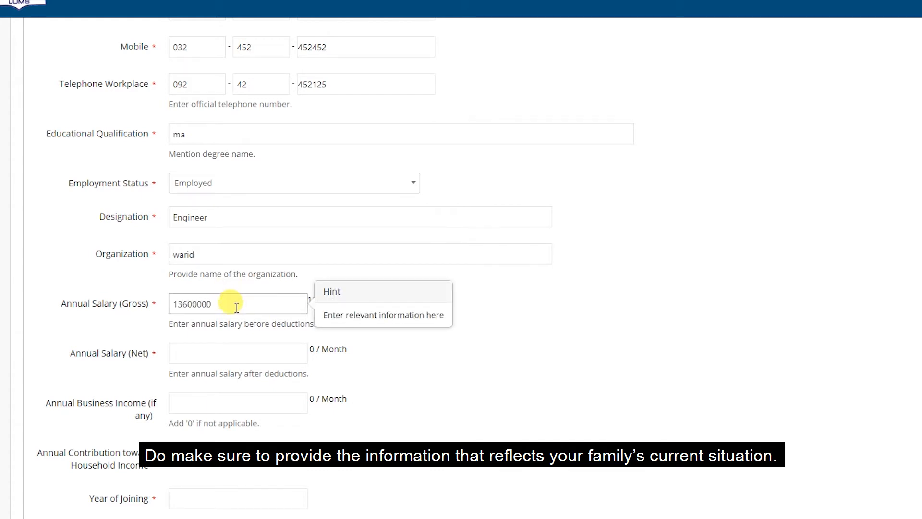
{"action": "left_click", "coordinate": [204, 349]}
{"action": "type", "text": "12600000"}
{"action": "left_click", "coordinate": [204, 401]}
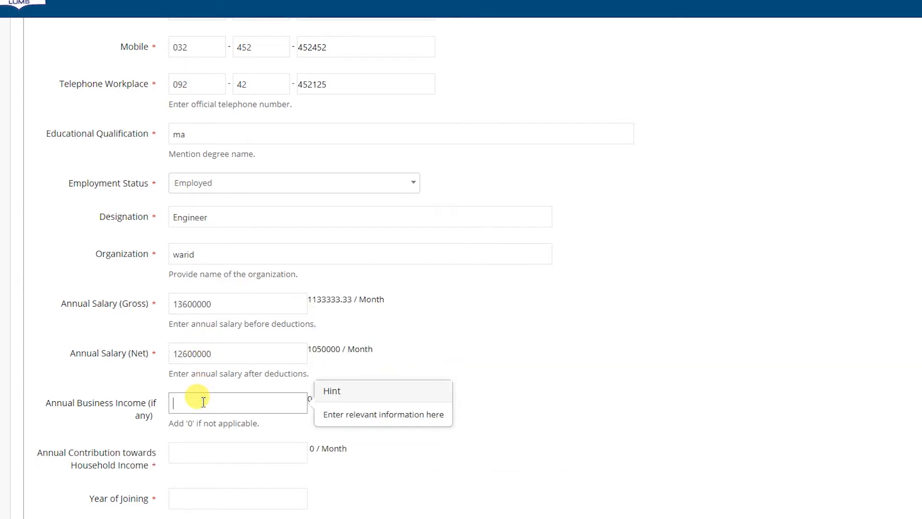
{"action": "scroll", "coordinate": [209, 400], "scroll_direction": "down", "scroll_amount": 3}
{"action": "left_click", "coordinate": [182, 321]}
{"action": "type", "text": "126000"}
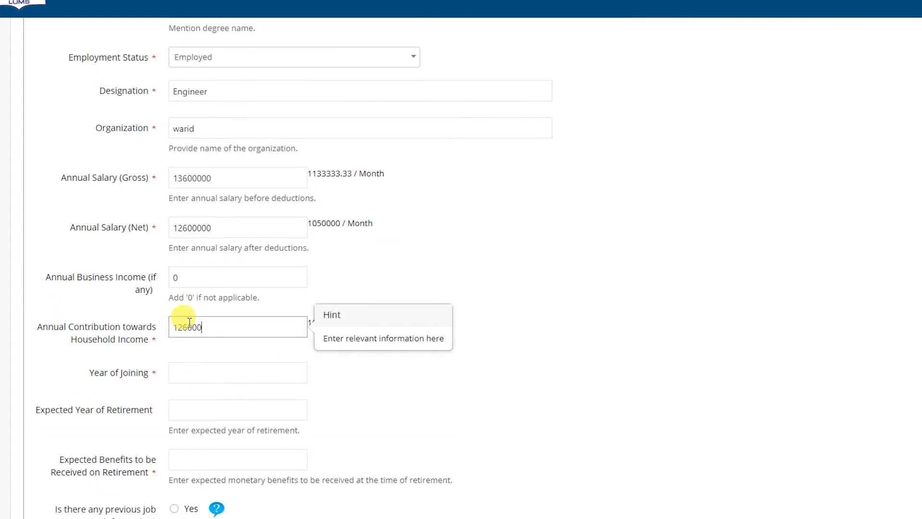
{"action": "left_click", "coordinate": [210, 378]}
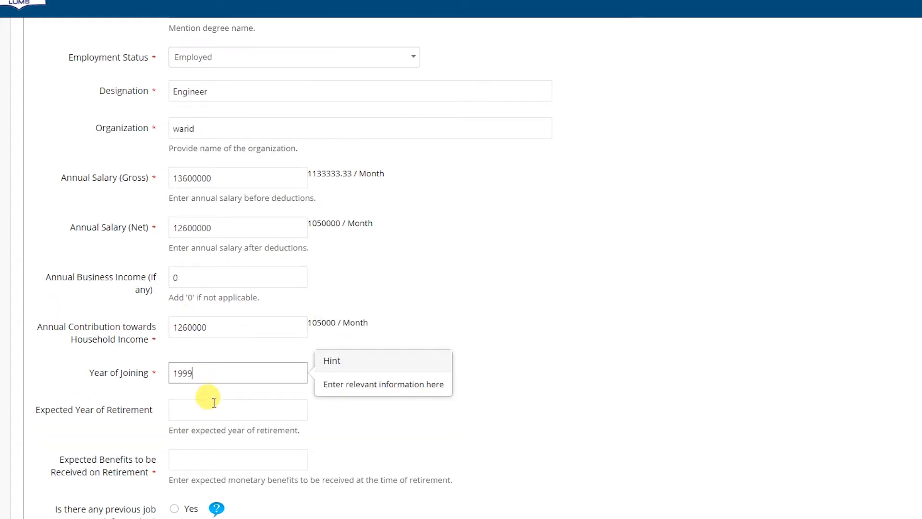
{"action": "left_click", "coordinate": [205, 409]}
{"action": "type", "text": "2020"}
Enter 5000000 retirement benefits, answer No to previous job, and add the mother's name and age 50
{"action": "scroll", "coordinate": [205, 409], "scroll_direction": "down", "scroll_amount": 2}
{"action": "left_click", "coordinate": [208, 397]}
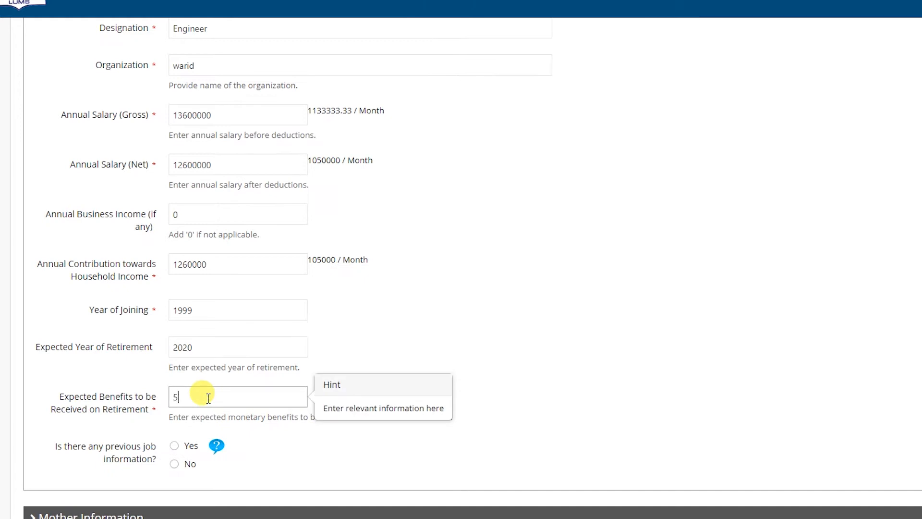
{"action": "left_click", "coordinate": [179, 465]}
{"action": "scroll", "coordinate": [598, 393], "scroll_direction": "down", "scroll_amount": 7}
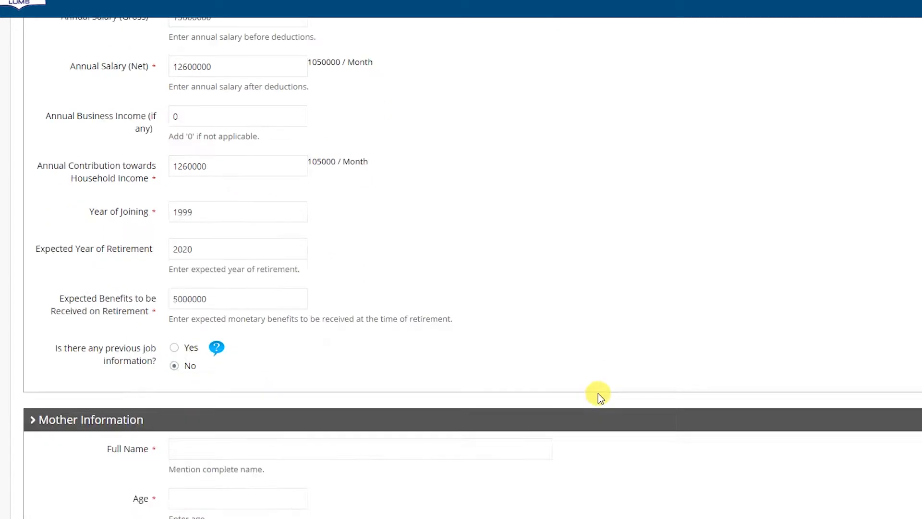
{"action": "left_click", "coordinate": [224, 174]}
{"action": "left_click", "coordinate": [221, 222]}
Enter the mother's address in Pakistan, Punjab province, Lahore city
{"action": "left_click", "coordinate": [212, 269]}
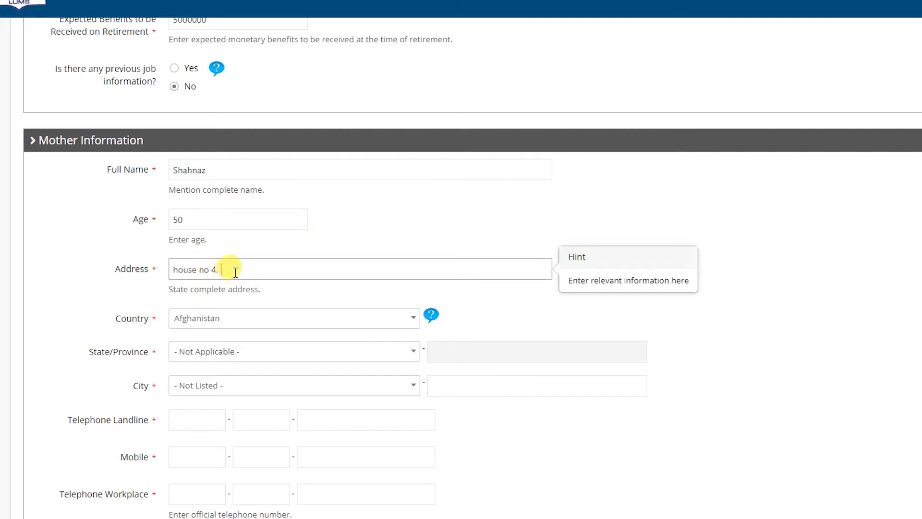
{"action": "left_click", "coordinate": [247, 312]}
{"action": "type", "text": "Pak"}
{"action": "left_click", "coordinate": [243, 360]}
{"action": "left_click", "coordinate": [242, 356]}
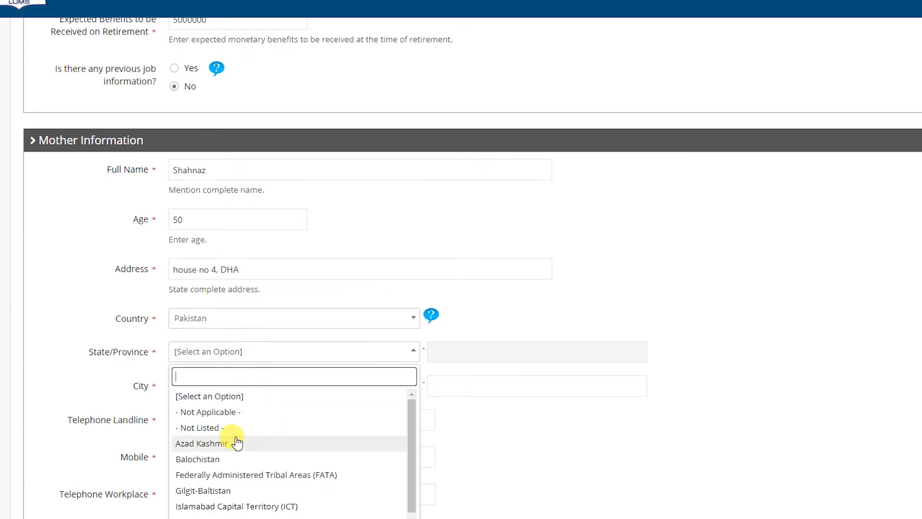
{"action": "type", "text": "P"}
{"action": "key", "text": "Return"}
{"action": "left_click", "coordinate": [244, 384]}
{"action": "type", "text": "La"}
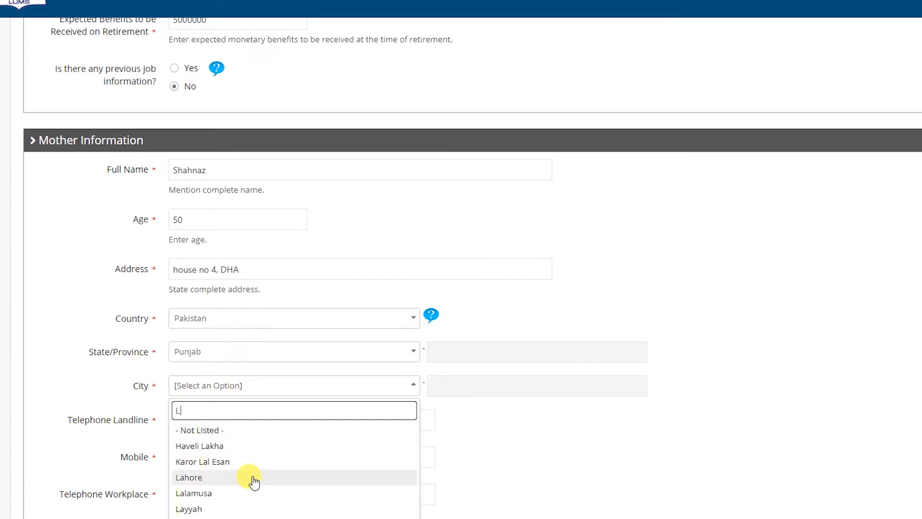
{"action": "left_click", "coordinate": [235, 461]}
Fill in the mother's landline and mobile numbers with country code 092
{"action": "scroll", "coordinate": [422, 346], "scroll_direction": "down", "scroll_amount": 4}
{"action": "left_click", "coordinate": [211, 228]}
{"action": "type", "text": "092"}
{"action": "left_click", "coordinate": [266, 234]}
{"action": "left_click", "coordinate": [358, 232]}
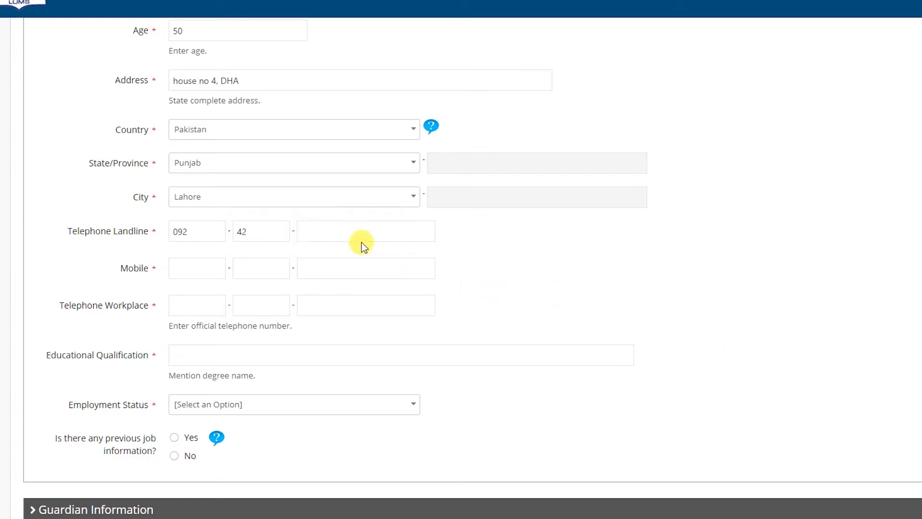
{"action": "type", "text": "12456"}
{"action": "left_click", "coordinate": [209, 272]}
{"action": "type", "text": "092"}
{"action": "left_click", "coordinate": [263, 268]}
{"action": "type", "text": "42"}
{"action": "left_click", "coordinate": [381, 265]}
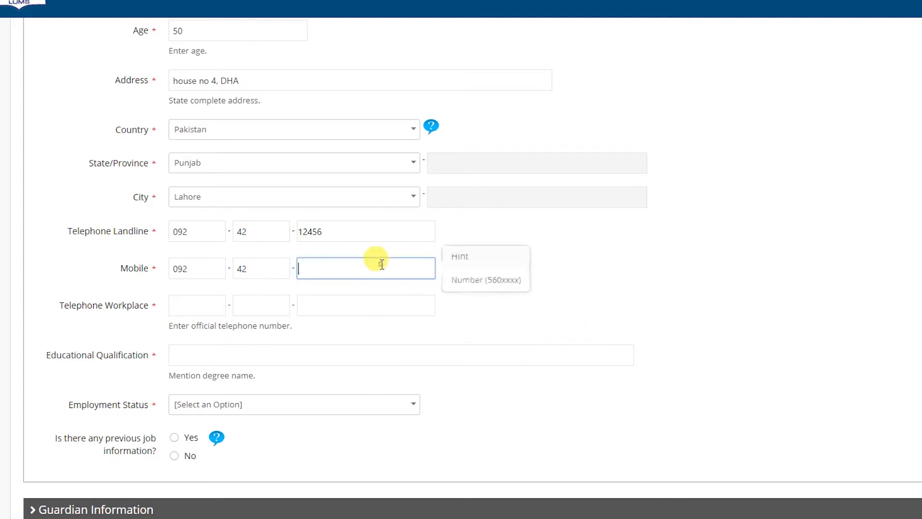
Enter the mother's workplace phone (092-42) and educational qualification MA
{"action": "left_click", "coordinate": [220, 302]}
{"action": "type", "text": "092"}
{"action": "left_click", "coordinate": [257, 303]}
{"action": "type", "text": "42"}
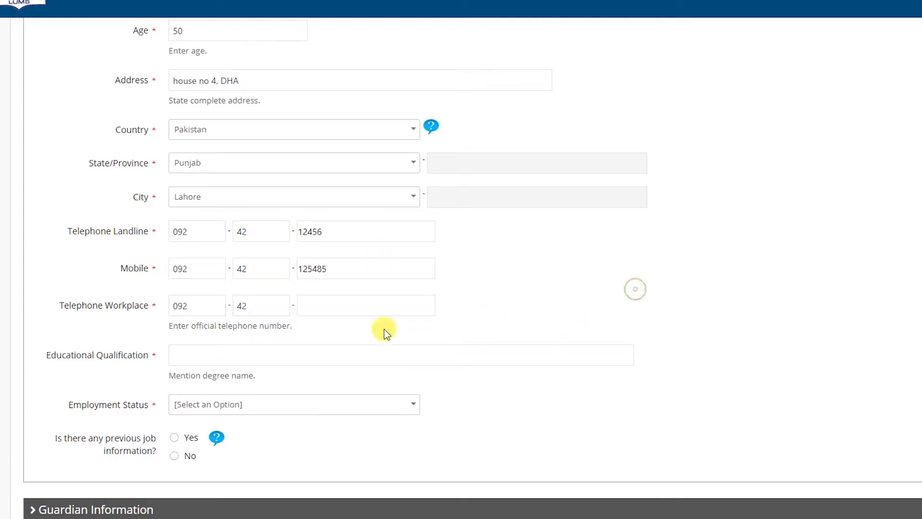
{"action": "left_click", "coordinate": [354, 308]}
{"action": "type", "text": "1234567"}
{"action": "left_click", "coordinate": [242, 349]}
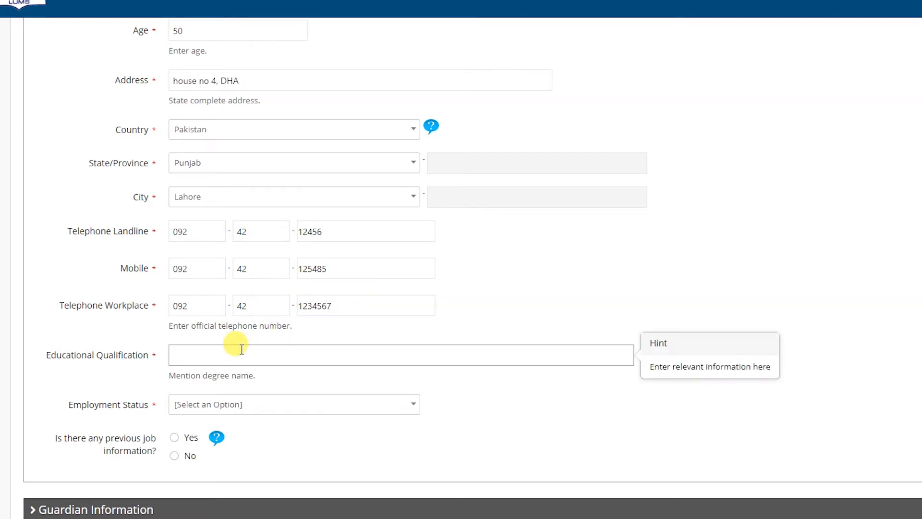
{"action": "type", "text": "ma"}
Mark the mother Unemployed as a housewife since 1990, no previous job, and Save & Return
{"action": "left_click", "coordinate": [255, 403]}
{"action": "left_click", "coordinate": [216, 494]}
{"action": "scroll", "coordinate": [317, 447], "scroll_direction": "down", "scroll_amount": 3}
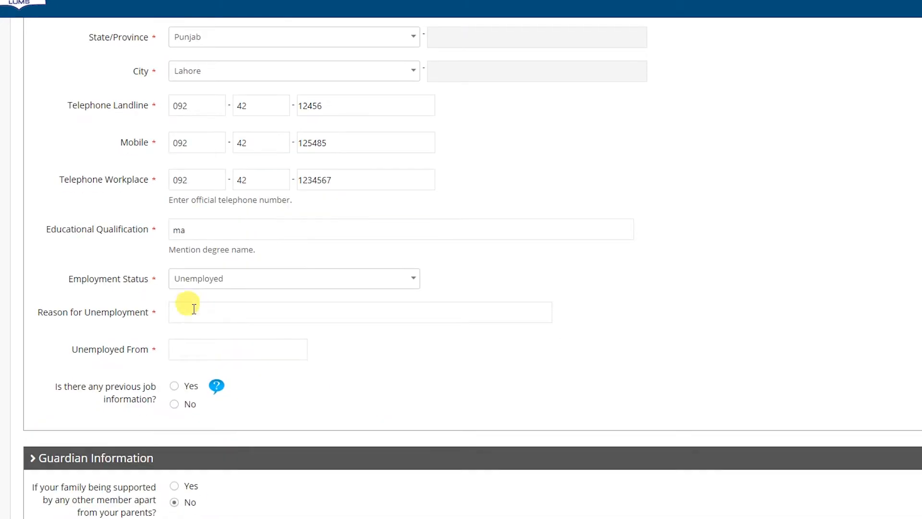
{"action": "left_click", "coordinate": [193, 310]}
{"action": "type", "text": "h"}
{"action": "left_click", "coordinate": [182, 349]}
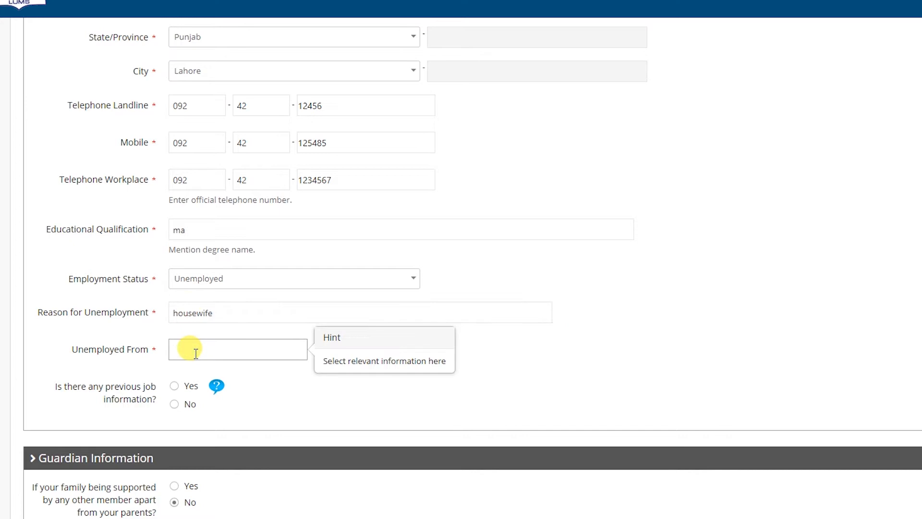
{"action": "type", "text": "199"}
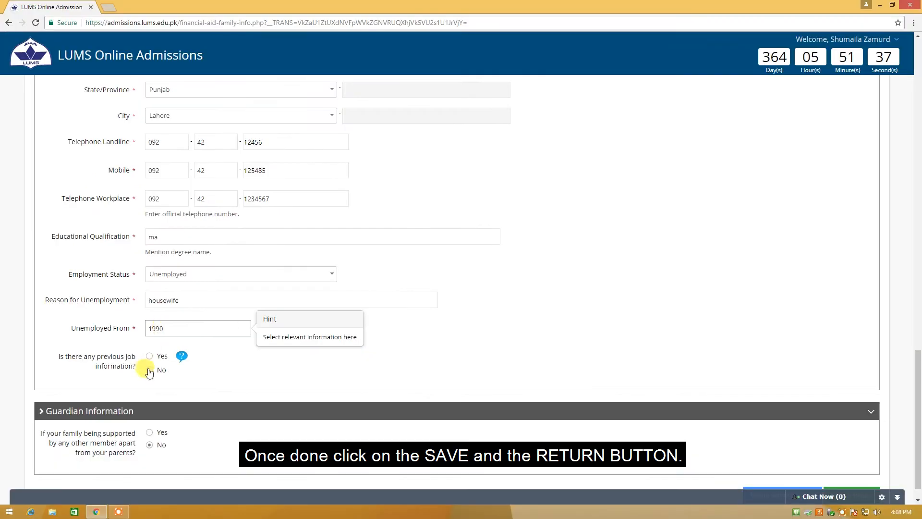
{"action": "left_click", "coordinate": [149, 370]}
{"action": "scroll", "coordinate": [150, 408], "scroll_direction": "down", "scroll_amount": 1}
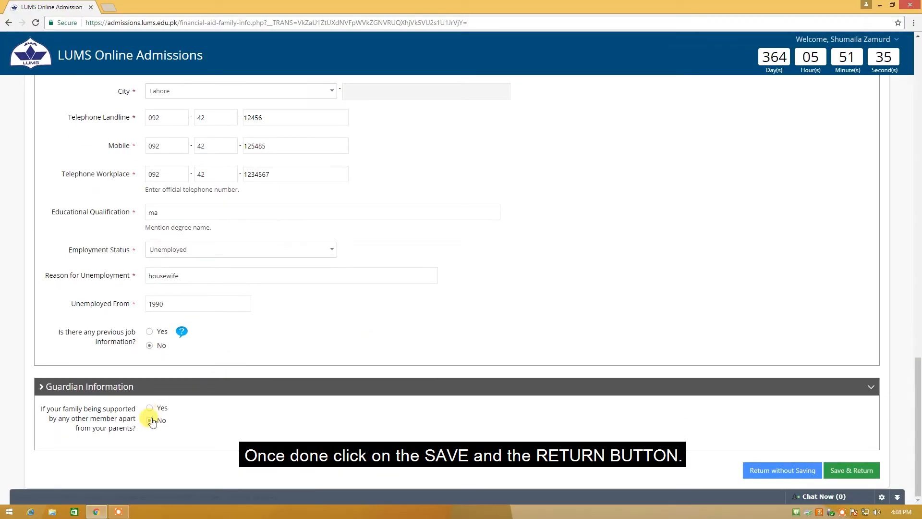
{"action": "left_click", "coordinate": [850, 469]}
{"action": "scroll", "coordinate": [465, 288], "scroll_direction": "down", "scroll_amount": 5}
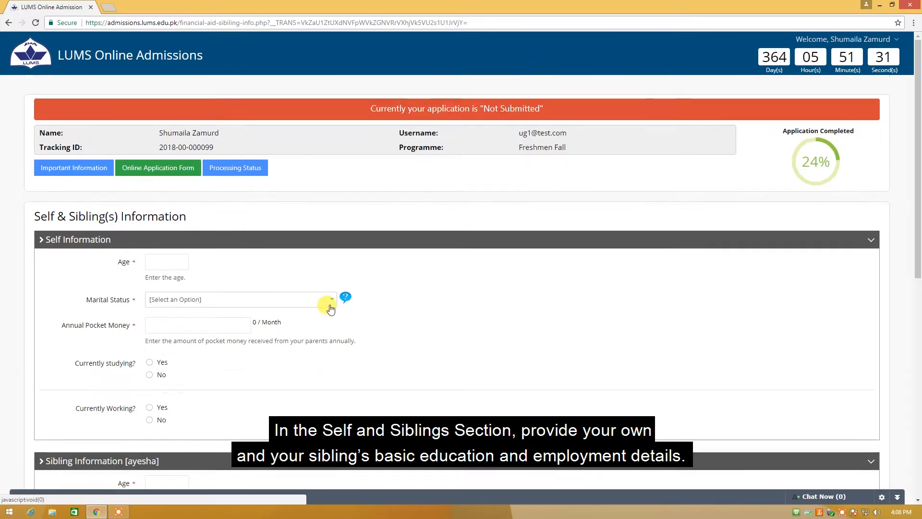
Enter the applicant's age as 22, marital status Single, pocket money, and Yes for currently studying
{"action": "left_click", "coordinate": [154, 160]}
{"action": "type", "text": "22"}
{"action": "left_click", "coordinate": [284, 199]}
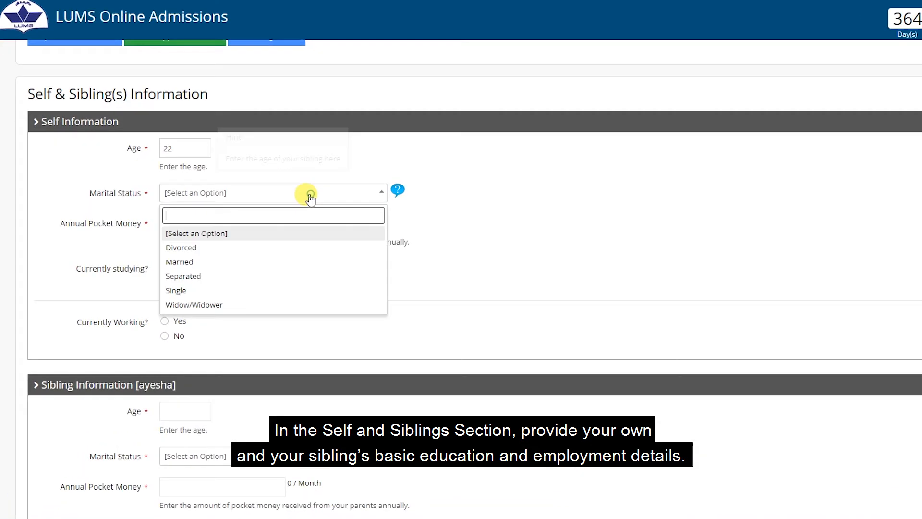
{"action": "left_click", "coordinate": [200, 292]}
{"action": "left_click", "coordinate": [205, 228]}
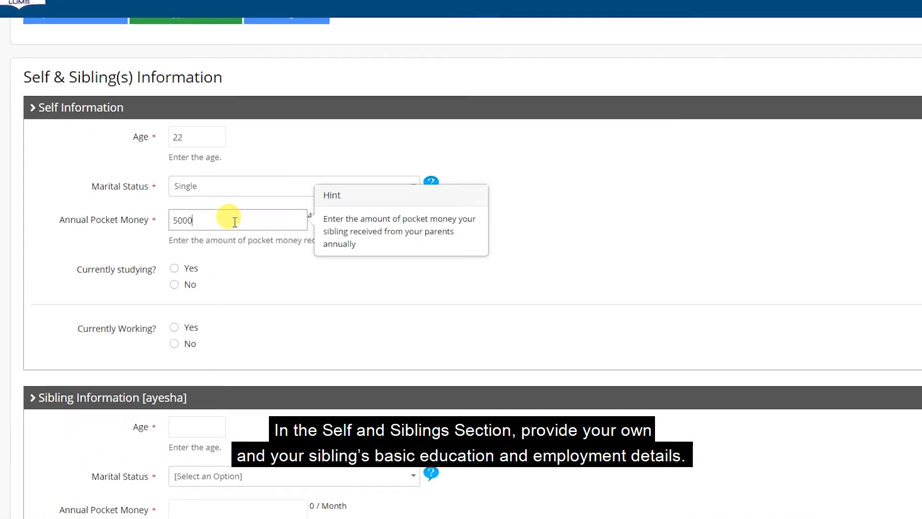
{"action": "left_click", "coordinate": [175, 267]}
Fill in the current class, institution, annual tuition fee, scholarship and parents' fee contribution
{"action": "scroll", "coordinate": [192, 240], "scroll_direction": "down", "scroll_amount": 3}
{"action": "left_click", "coordinate": [207, 191]}
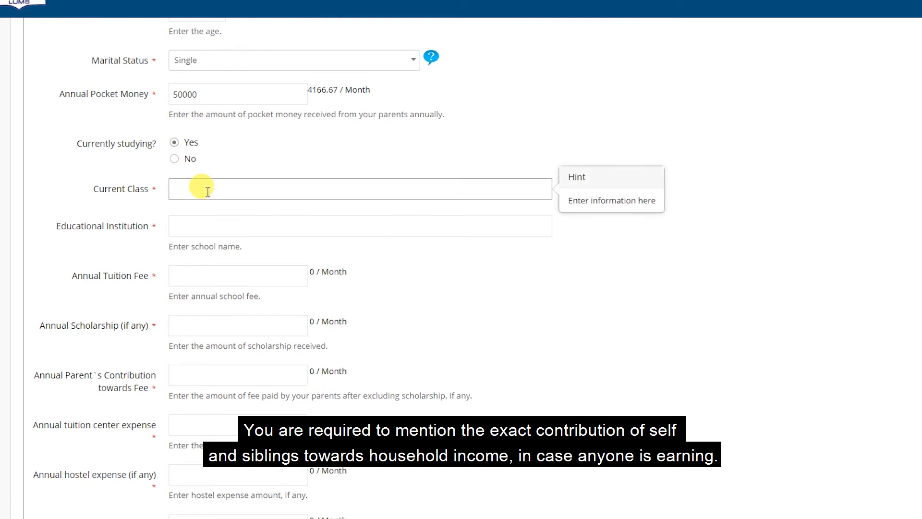
{"action": "left_click", "coordinate": [207, 228]}
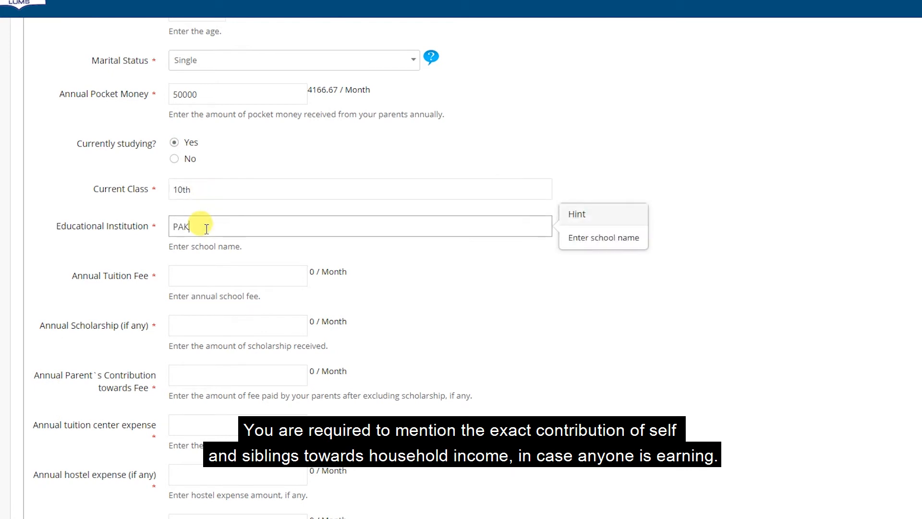
{"action": "left_click", "coordinate": [239, 281]}
{"action": "type", "text": "172000"}
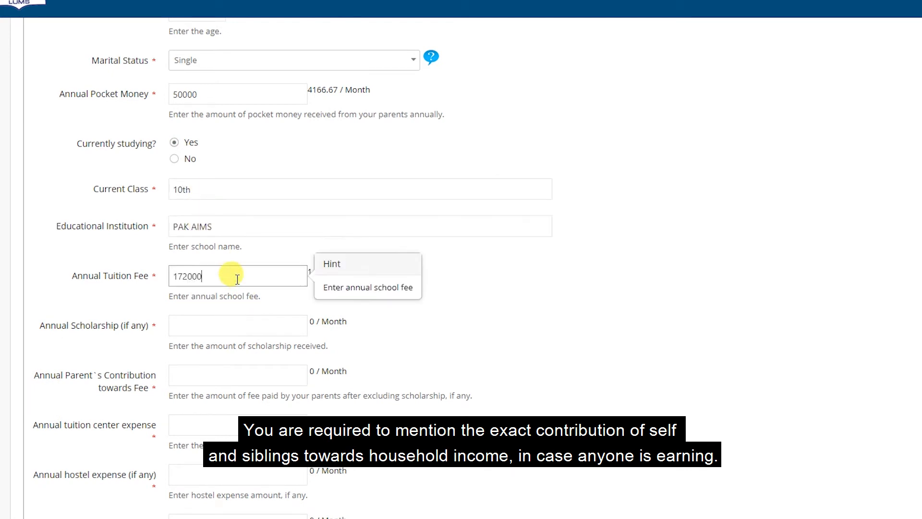
{"action": "left_click", "coordinate": [232, 328]}
{"action": "type", "text": "100000"}
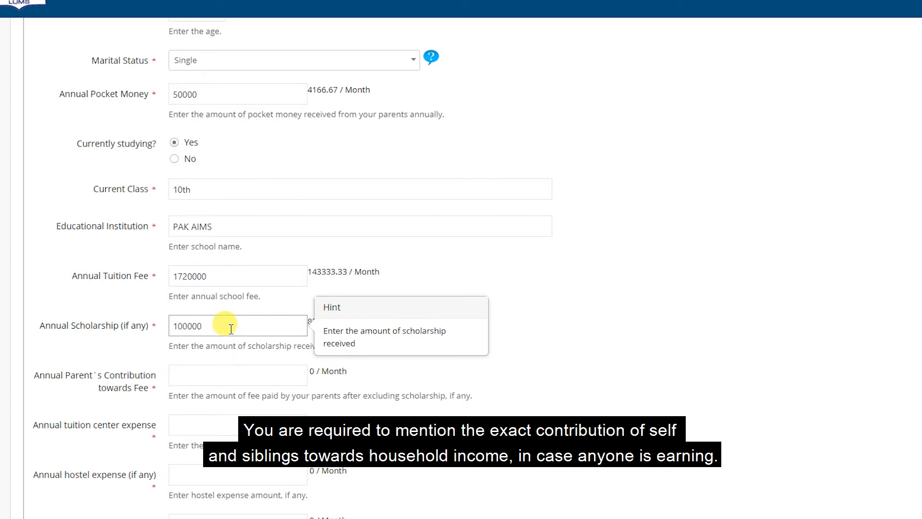
{"action": "left_click", "coordinate": [202, 372]}
Enter the annual tuition center, hostel, transport and books expenses
{"action": "scroll", "coordinate": [203, 372], "scroll_direction": "down", "scroll_amount": 3}
{"action": "left_click", "coordinate": [204, 298]}
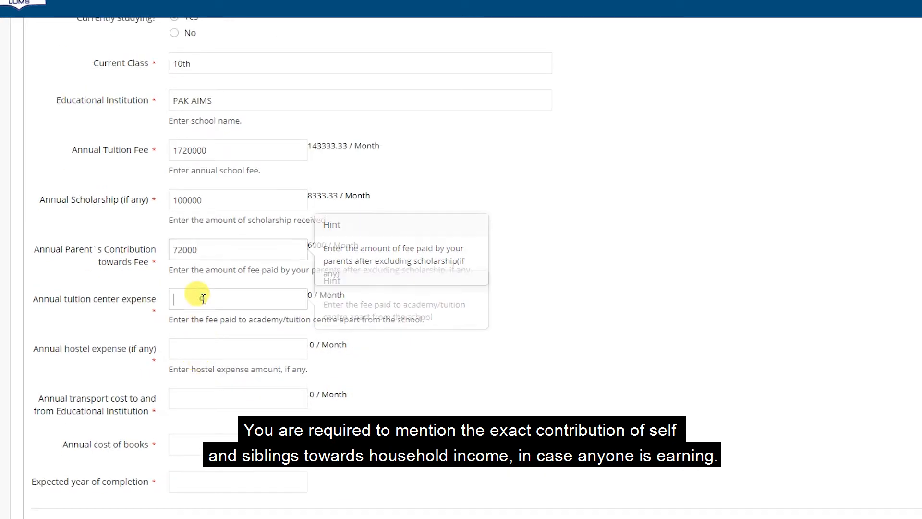
{"action": "type", "text": "20"}
{"action": "left_click", "coordinate": [194, 346]}
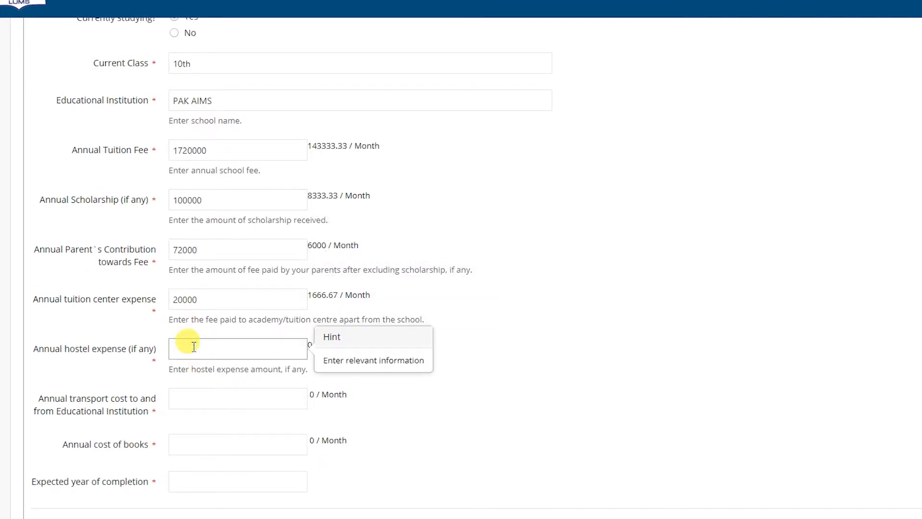
{"action": "left_click", "coordinate": [199, 400]}
{"action": "type", "text": "5"}
{"action": "left_click", "coordinate": [198, 444]}
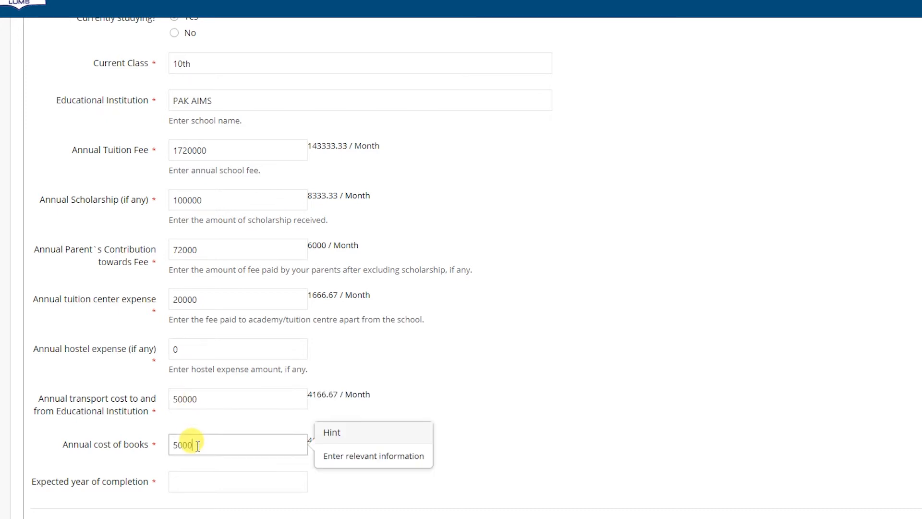
Set expected completion year 2020 and mark not currently working, reason STUDYING
{"action": "scroll", "coordinate": [197, 444], "scroll_direction": "down", "scroll_amount": 3}
{"action": "left_click", "coordinate": [190, 353]}
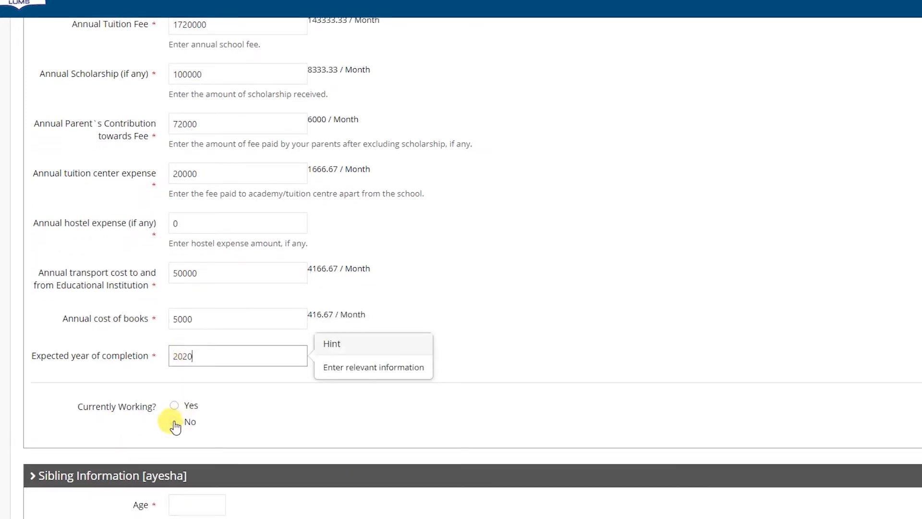
{"action": "left_click", "coordinate": [175, 426]}
{"action": "scroll", "coordinate": [377, 354], "scroll_direction": "down", "scroll_amount": 3}
{"action": "left_click", "coordinate": [229, 323]}
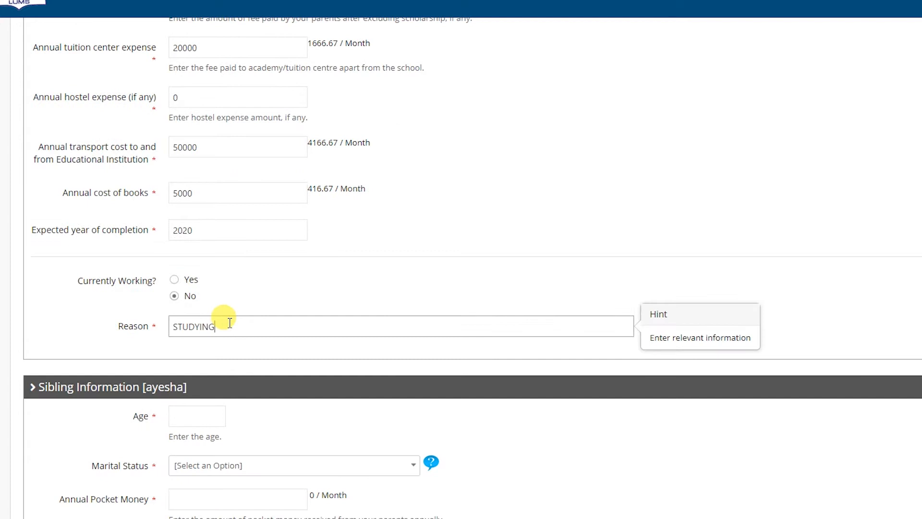
{"action": "scroll", "coordinate": [229, 322], "scroll_direction": "down", "scroll_amount": 4}
{"action": "key", "text": "Tab"}
Give the first sibling age 25, Single, pocket money 550000, and not studying or working with reasons
{"action": "type", "text": "25"}
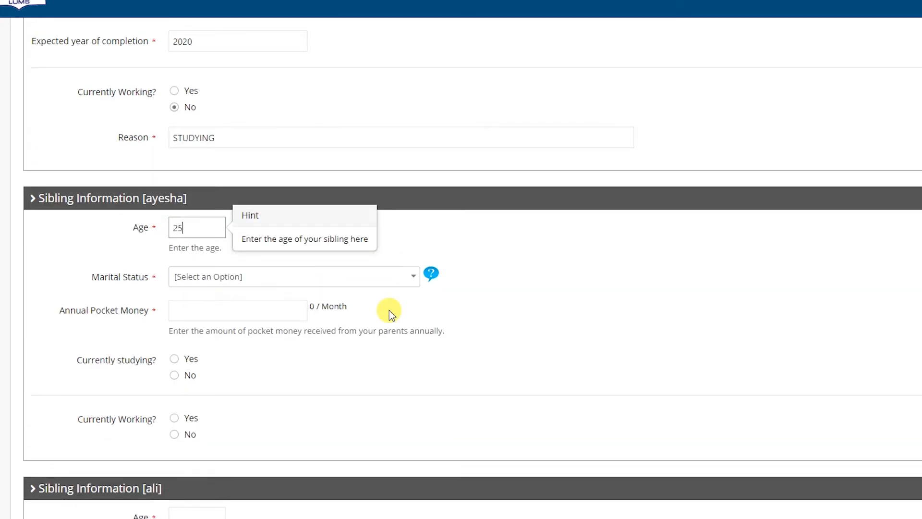
{"action": "scroll", "coordinate": [418, 299], "scroll_direction": "down", "scroll_amount": 4}
{"action": "left_click", "coordinate": [261, 90]}
{"action": "left_click", "coordinate": [186, 195]}
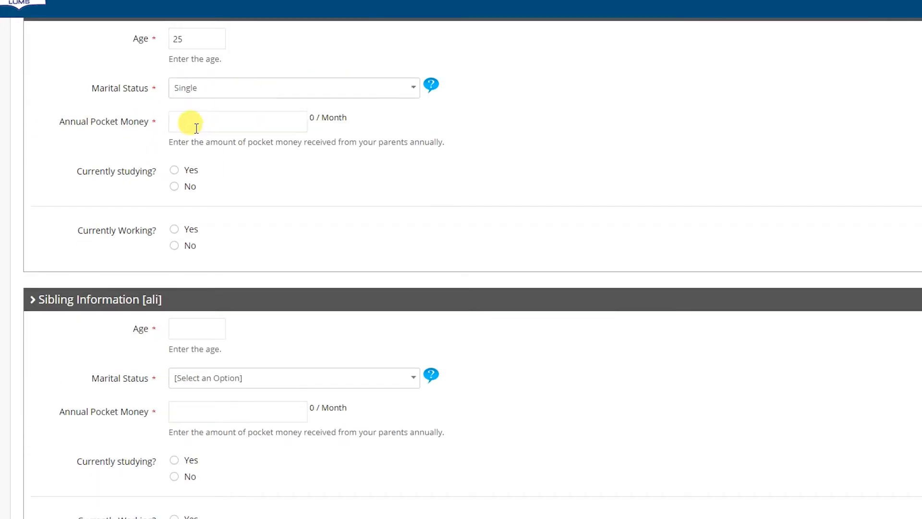
{"action": "left_click", "coordinate": [192, 122]}
{"action": "type", "text": "550000"}
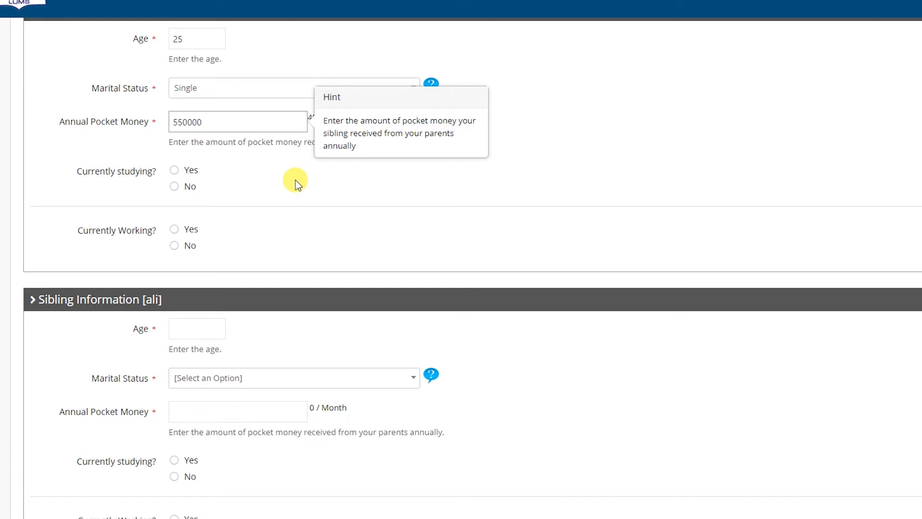
{"action": "left_click", "coordinate": [174, 186]}
{"action": "left_click", "coordinate": [225, 223]}
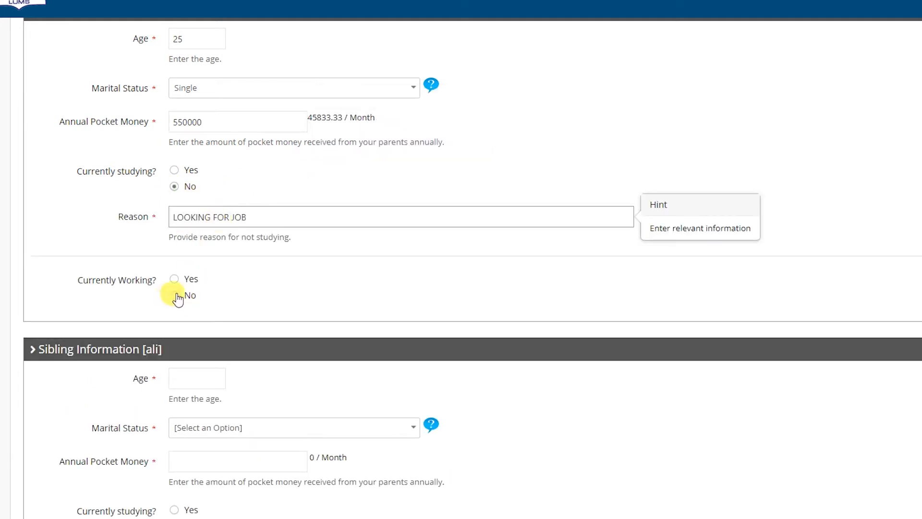
{"action": "left_click", "coordinate": [177, 298]}
{"action": "left_click", "coordinate": [227, 319]}
{"action": "type", "text": "LOOKING FOR"}
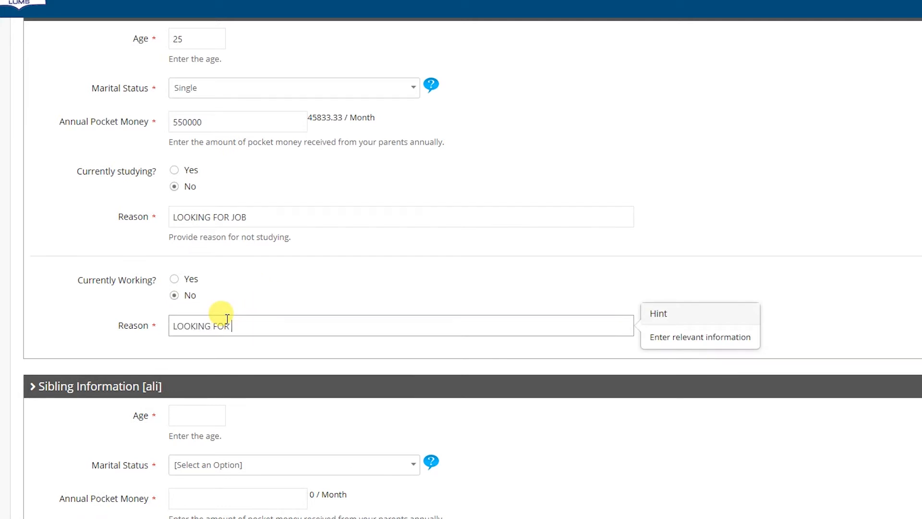
Enter the second sibling's age, Single status, pocket money, not studying with reason, and currently working
{"action": "scroll", "coordinate": [298, 302], "scroll_direction": "down", "scroll_amount": 3}
{"action": "left_click", "coordinate": [193, 279]}
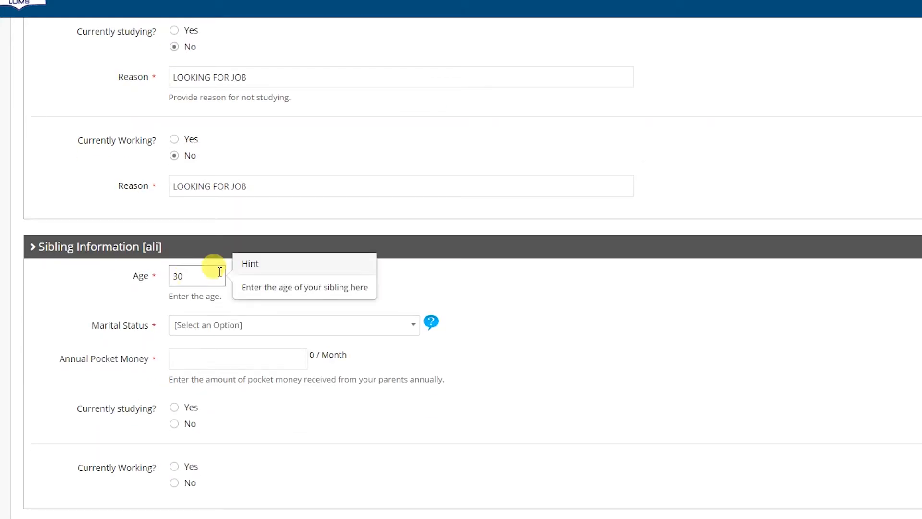
{"action": "left_click", "coordinate": [254, 325]}
{"action": "left_click", "coordinate": [202, 431]}
{"action": "left_click", "coordinate": [196, 356]}
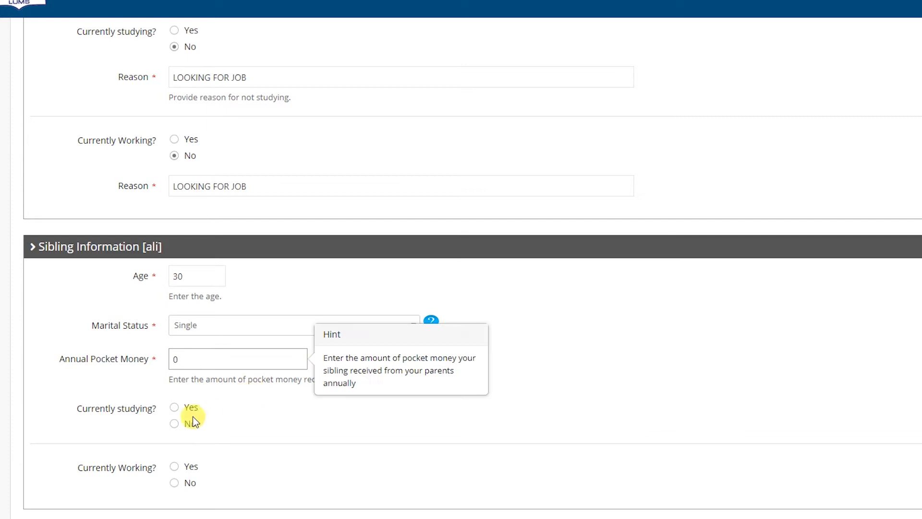
{"action": "left_click", "coordinate": [189, 423]}
{"action": "left_click", "coordinate": [209, 459]}
{"action": "type", "text": "WORKING"}
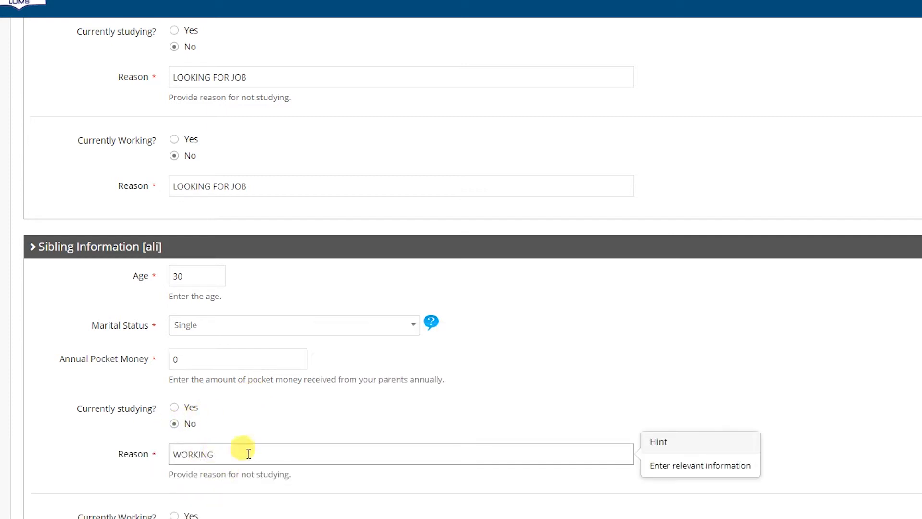
{"action": "left_click", "coordinate": [174, 516]}
Record the second sibling as Employed at lums, gross salary 5500000, net 4500000, plus household contribution
{"action": "scroll", "coordinate": [230, 490], "scroll_direction": "down", "scroll_amount": 1}
{"action": "left_click", "coordinate": [230, 480]}
{"action": "left_click", "coordinate": [216, 518]}
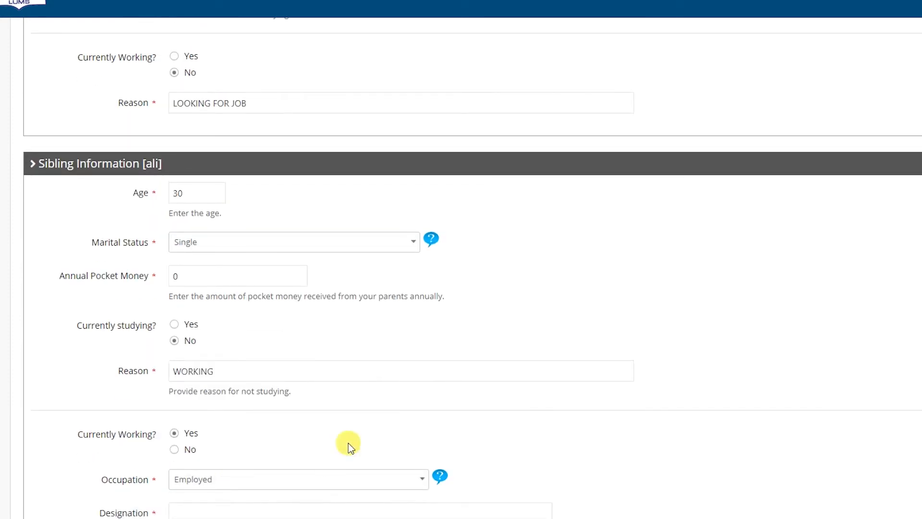
{"action": "scroll", "coordinate": [325, 465], "scroll_direction": "down", "scroll_amount": 3}
{"action": "left_click", "coordinate": [202, 260]}
{"action": "left_click", "coordinate": [310, 302]}
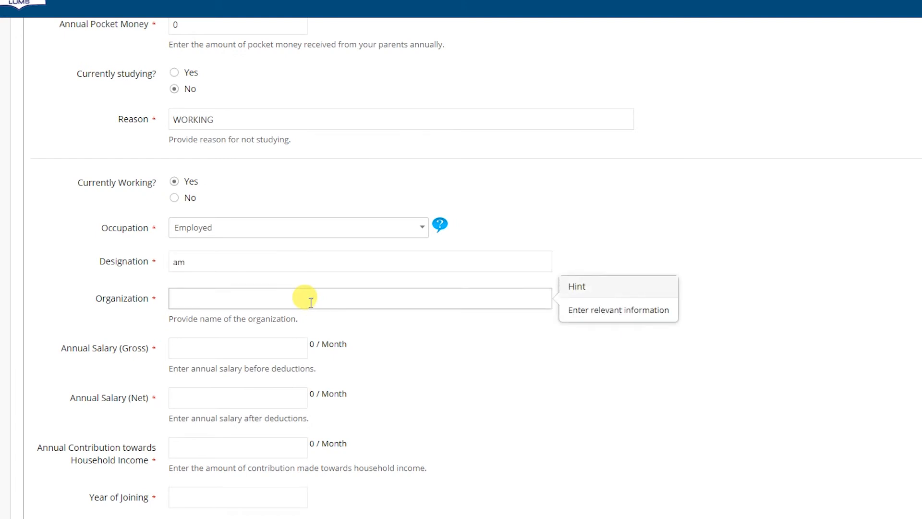
{"action": "left_click", "coordinate": [260, 354]}
{"action": "type", "text": "5500000"}
{"action": "left_click", "coordinate": [240, 390]}
{"action": "type", "text": "45"}
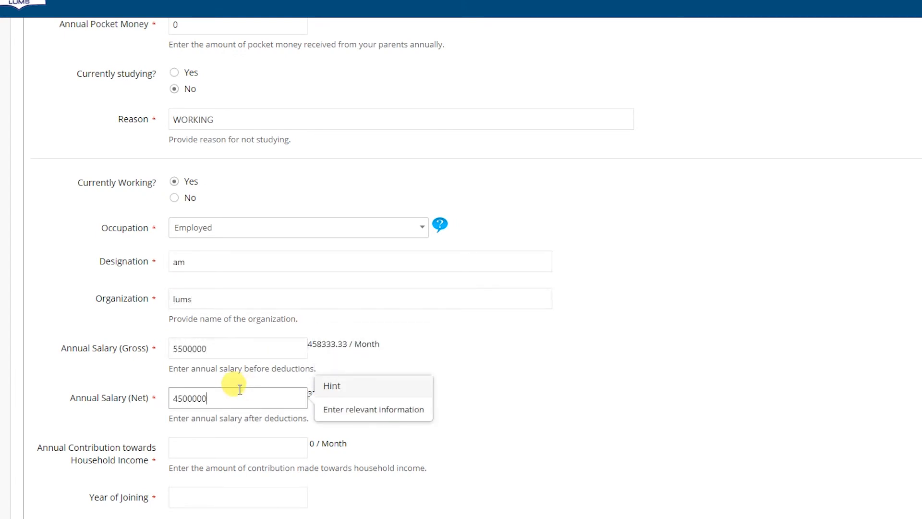
{"action": "left_click", "coordinate": [220, 442]}
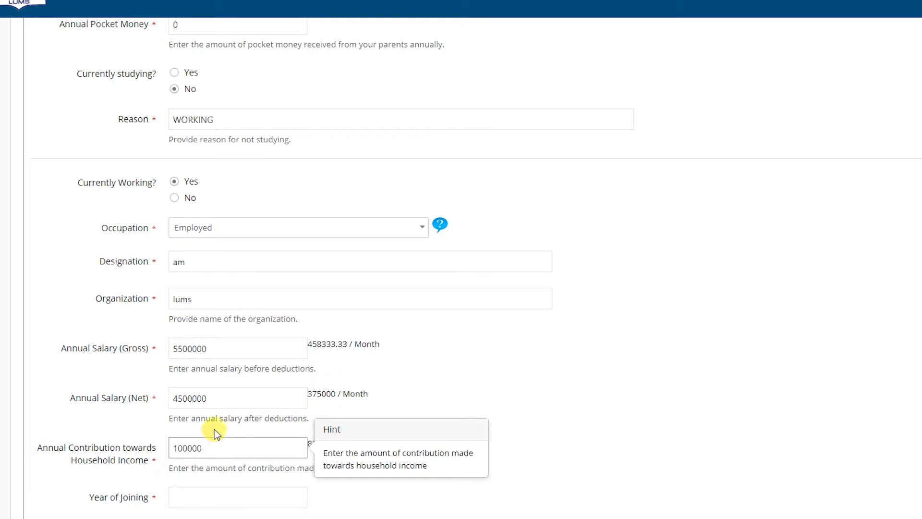
Set joining year 2014, retirement benefits 0, and No previous job information
{"action": "scroll", "coordinate": [214, 432], "scroll_direction": "down", "scroll_amount": 2}
{"action": "left_click", "coordinate": [246, 379]}
{"action": "type", "text": "201"}
{"action": "left_click", "coordinate": [212, 425]}
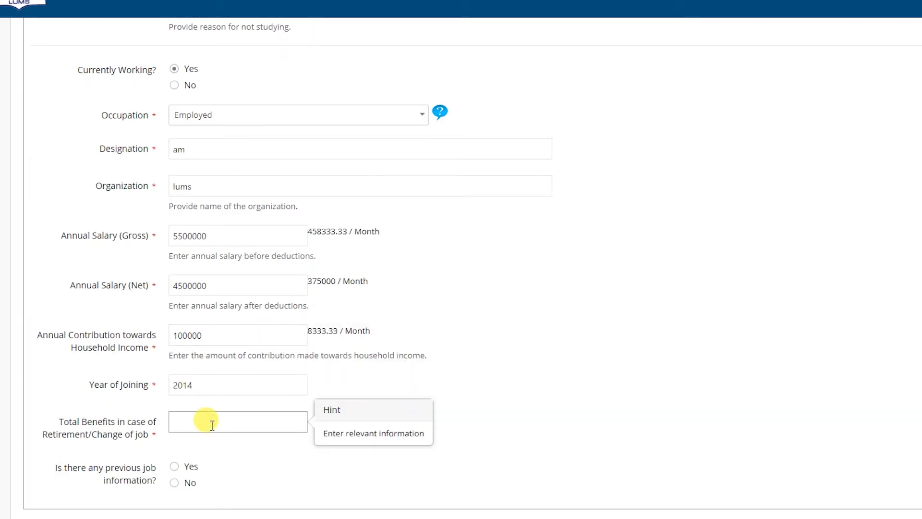
{"action": "type", "text": "0"}
{"action": "left_click", "coordinate": [174, 482]}
{"action": "left_click", "coordinate": [849, 476]}
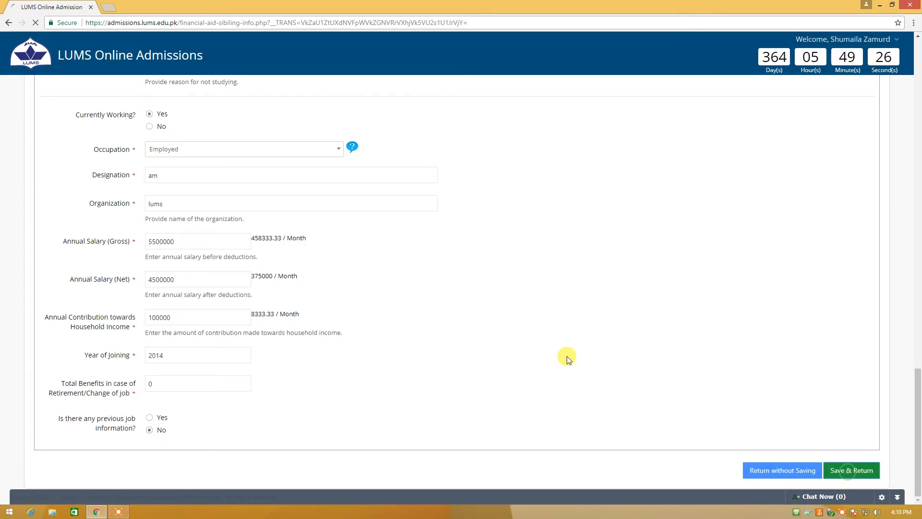
Open Dependent(s) Information and enter the dependent's age 55 and relationship aunt
{"action": "scroll", "coordinate": [486, 322], "scroll_direction": "down", "scroll_amount": 8}
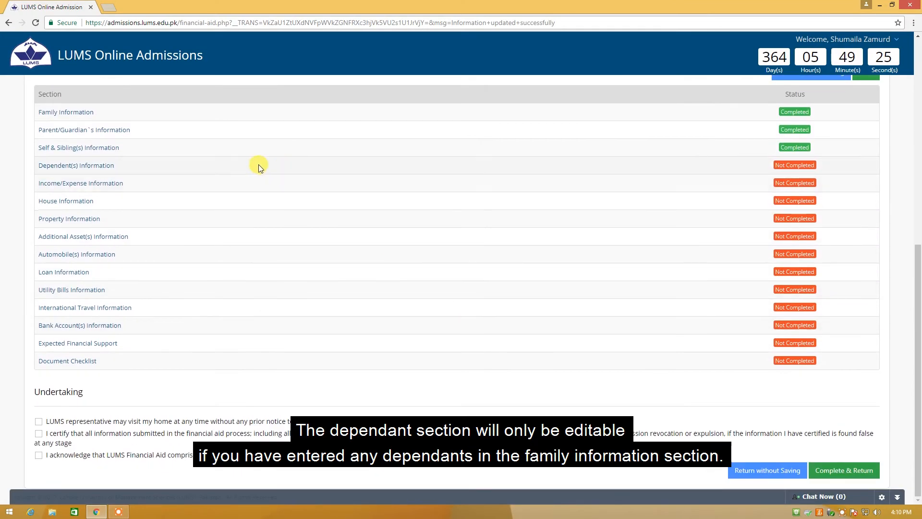
{"action": "left_click", "coordinate": [96, 165]}
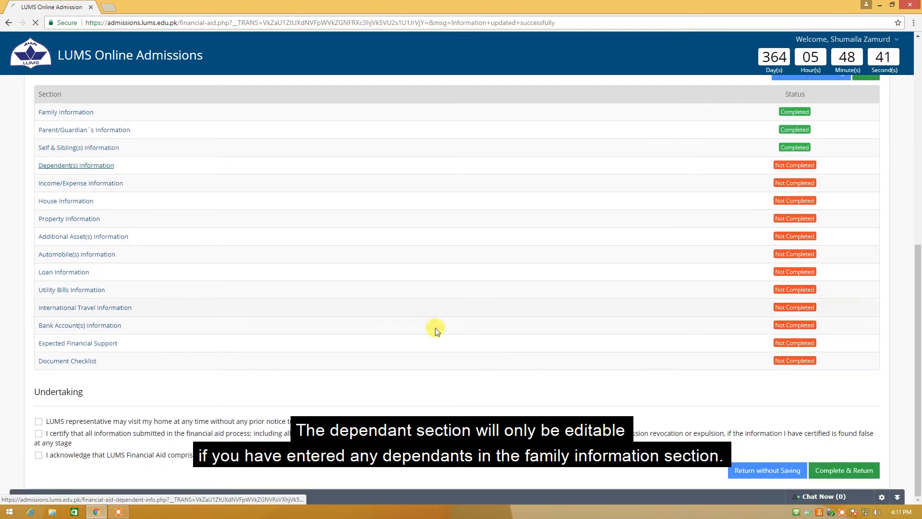
{"action": "type", "text": "55"}
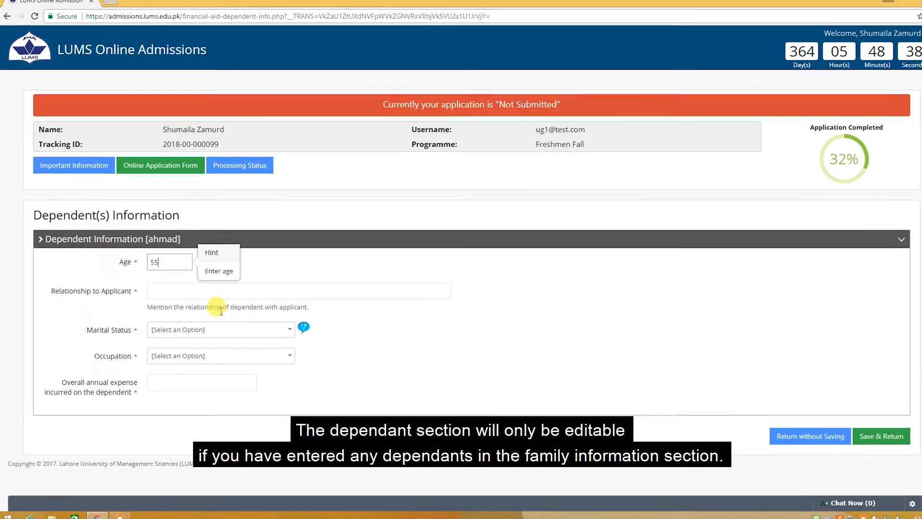
{"action": "left_click", "coordinate": [219, 292]}
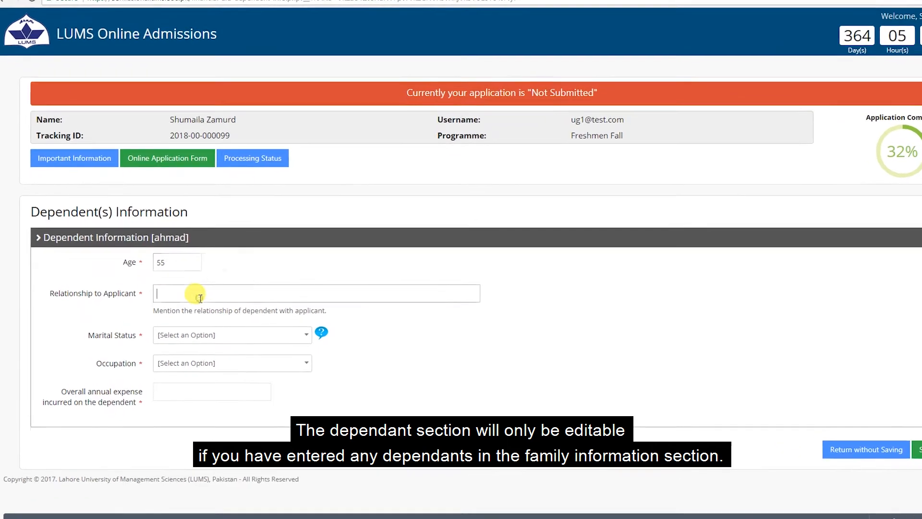
{"action": "type", "text": "aunt"}
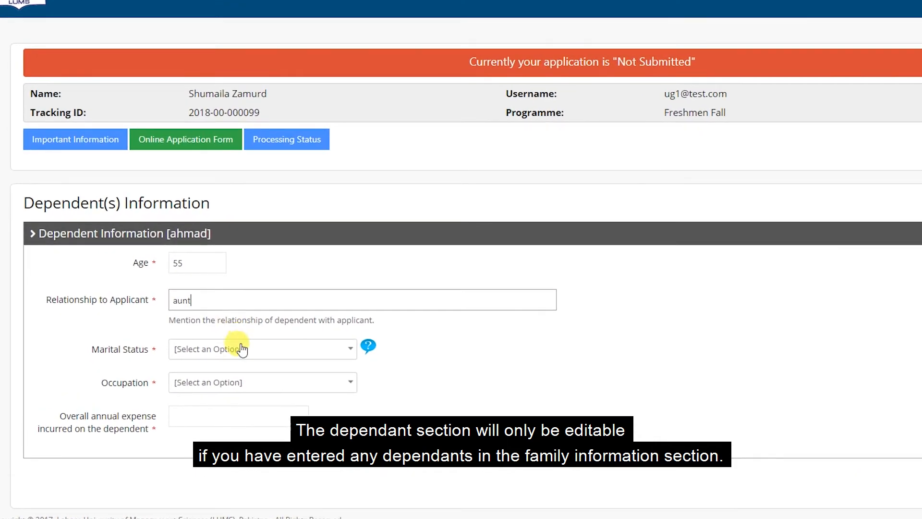
Set the dependent as Divorced and Unemployed, with Age Factor as the reason
{"action": "left_click", "coordinate": [243, 349]}
{"action": "left_click", "coordinate": [229, 442]}
{"action": "left_click", "coordinate": [228, 383]}
{"action": "left_click", "coordinate": [200, 463]}
{"action": "scroll", "coordinate": [250, 417], "scroll_direction": "down", "scroll_amount": 1}
{"action": "left_click", "coordinate": [240, 350]}
{"action": "left_click", "coordinate": [203, 411]}
Add unemployment details 'old', No previous job, the annual expense, and save the dependent
{"action": "left_click", "coordinate": [199, 384]}
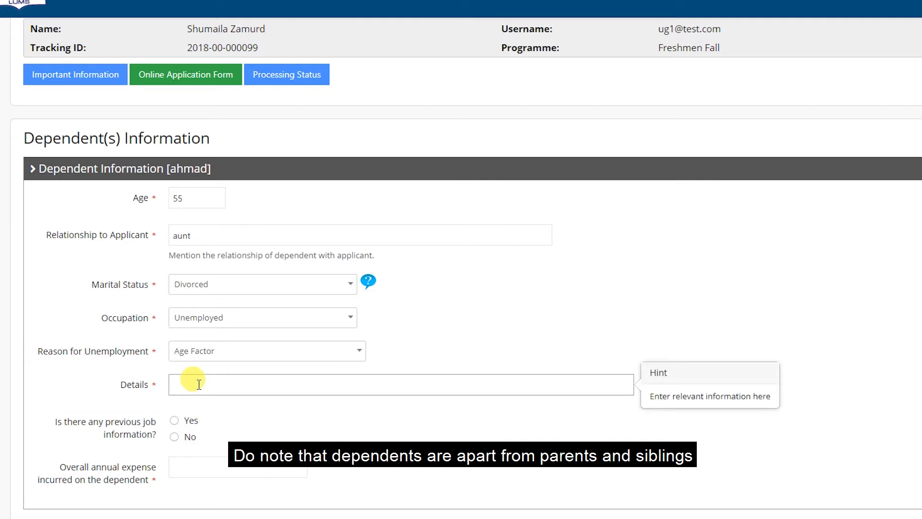
{"action": "type", "text": "old"}
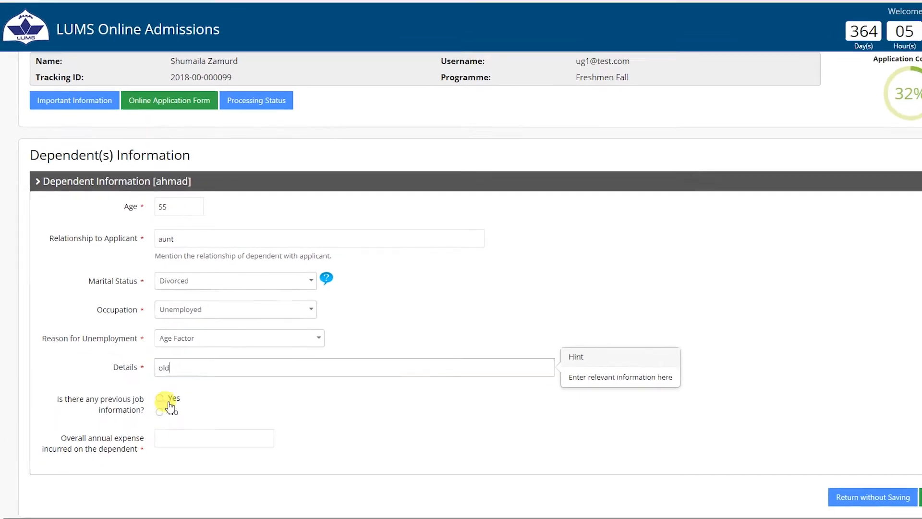
{"action": "left_click", "coordinate": [169, 412]}
{"action": "left_click", "coordinate": [189, 439]}
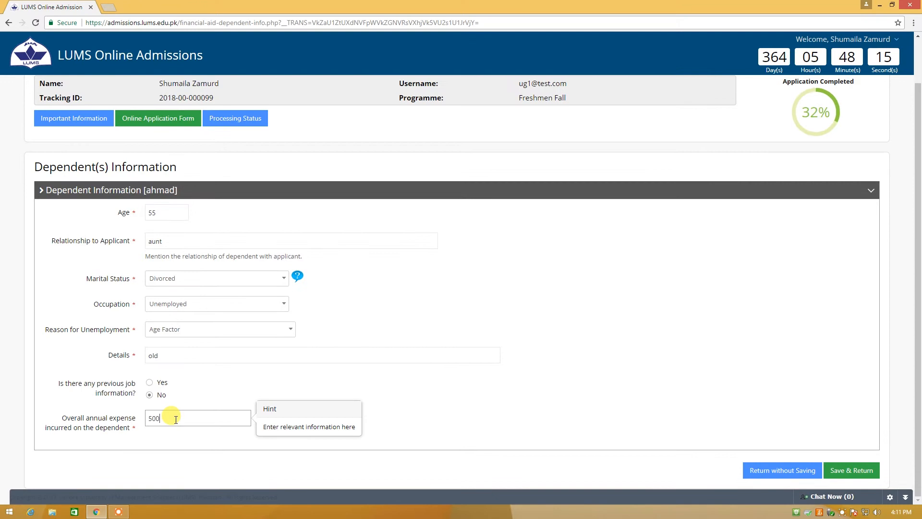
{"action": "left_click", "coordinate": [835, 466]}
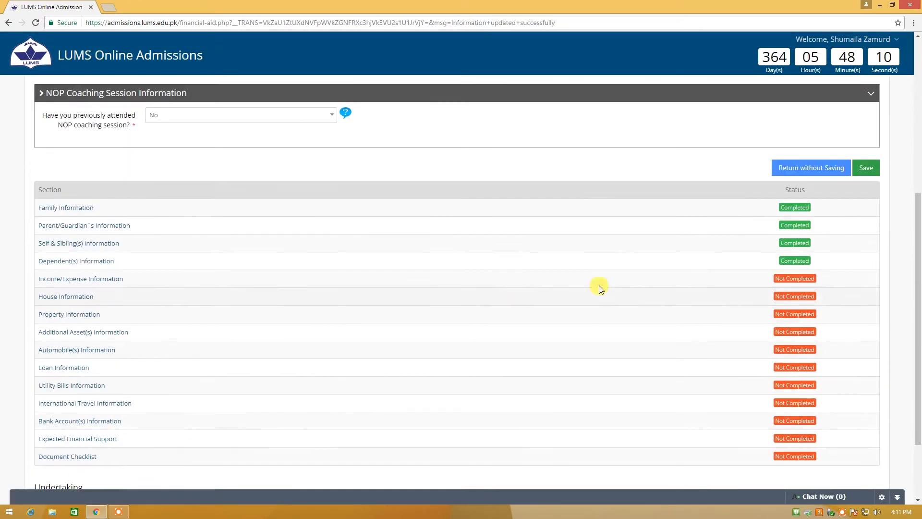
Enter other income 0 with its source, the clothing expense, and entertainment expense 50000
{"action": "left_click", "coordinate": [181, 273]}
{"action": "scroll", "coordinate": [349, 370], "scroll_direction": "down", "scroll_amount": 3}
{"action": "left_click", "coordinate": [173, 117]}
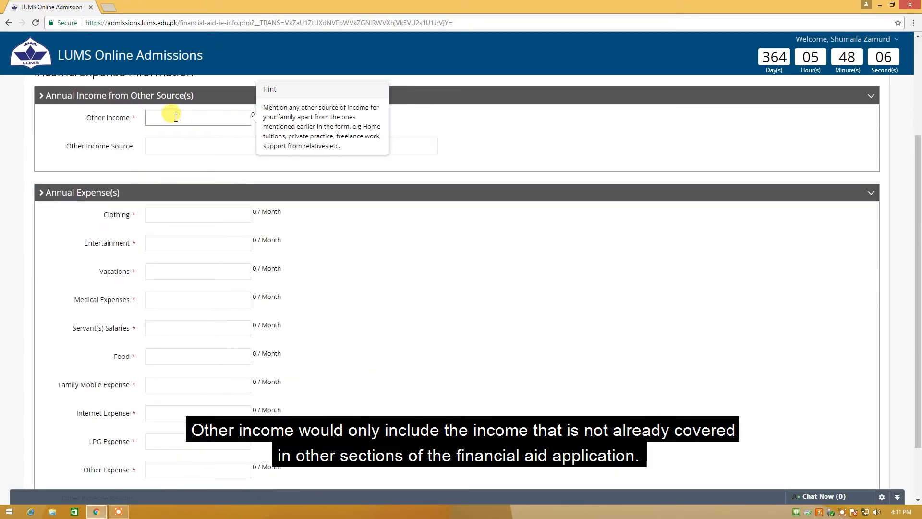
{"action": "type", "text": "0"}
{"action": "left_click", "coordinate": [174, 145]}
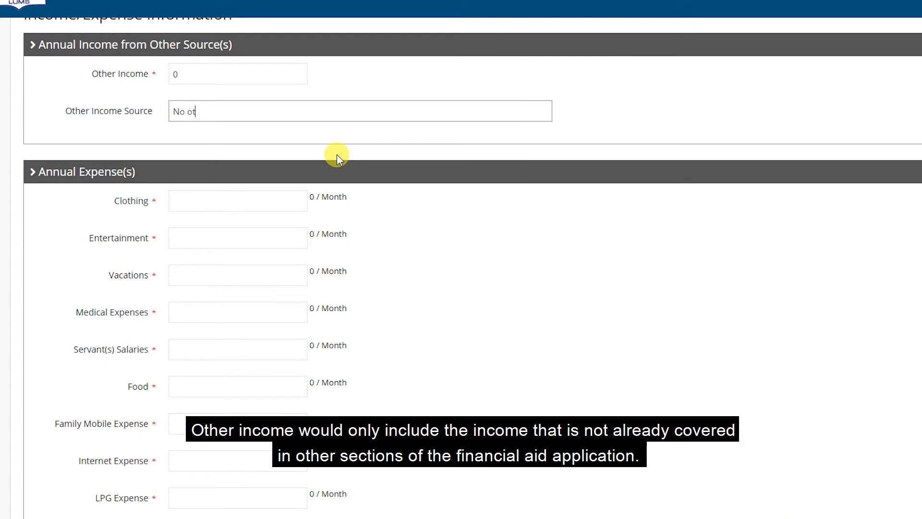
{"action": "left_click", "coordinate": [265, 200]}
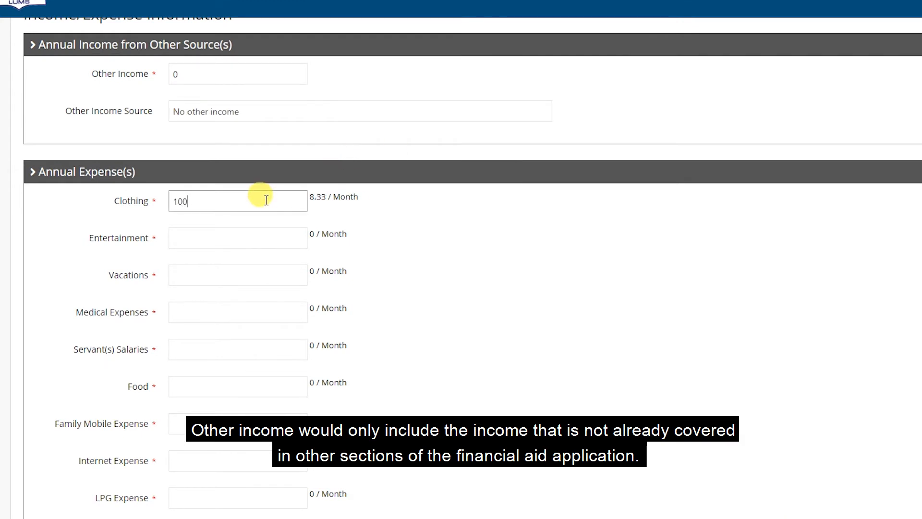
{"action": "left_click", "coordinate": [238, 239]}
{"action": "type", "text": "50000"}
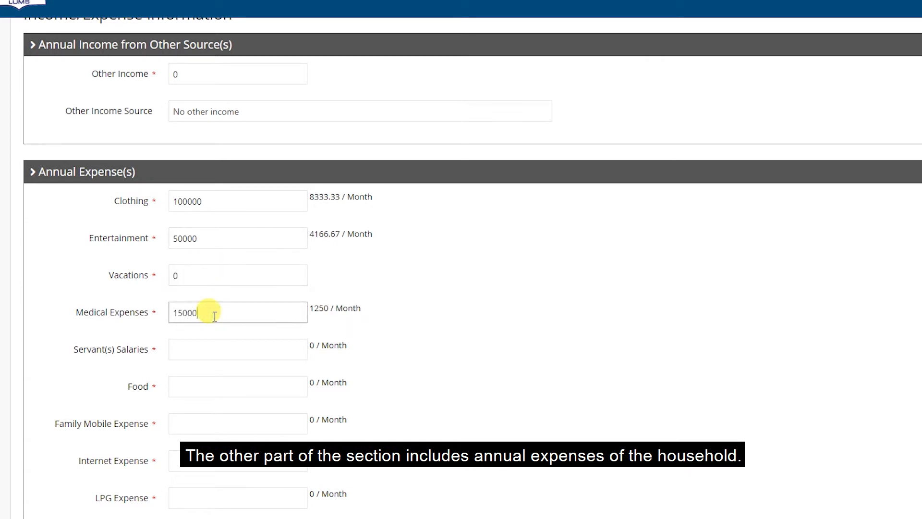
Enter servants' salaries, food 250000, internet, LPG 1000 and other expenses, then save
{"action": "left_click", "coordinate": [209, 350]}
{"action": "type", "text": "1"}
{"action": "left_click", "coordinate": [198, 393]}
{"action": "type", "text": "250000"}
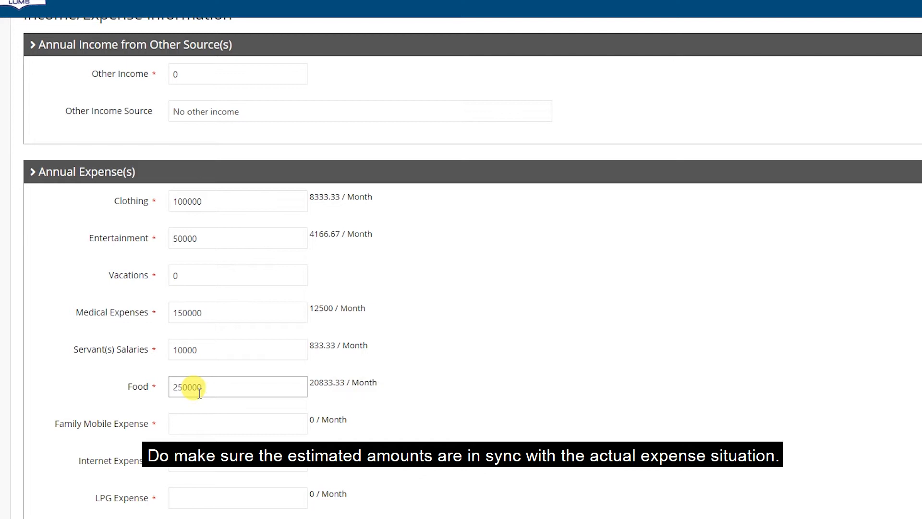
{"action": "scroll", "coordinate": [173, 314], "scroll_direction": "down", "scroll_amount": 2}
{"action": "left_click", "coordinate": [197, 365]}
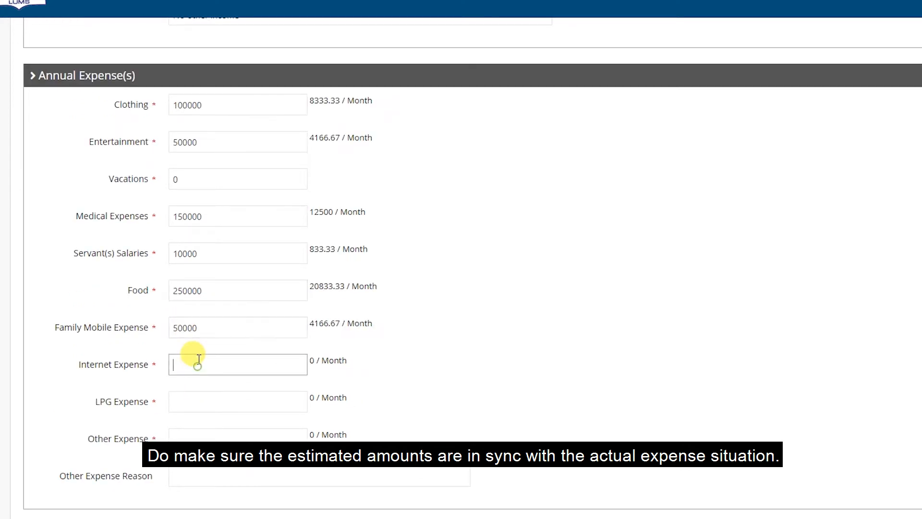
{"action": "left_click", "coordinate": [192, 396]}
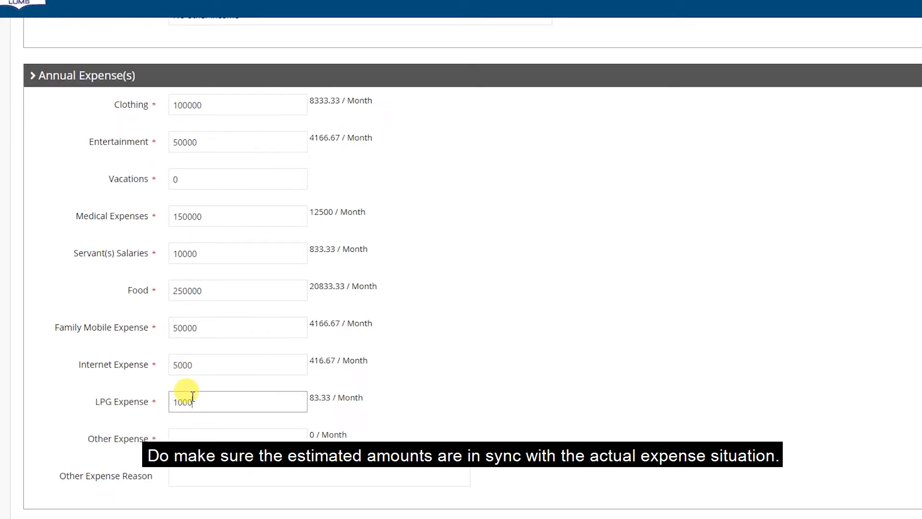
{"action": "left_click", "coordinate": [194, 439]}
{"action": "left_click", "coordinate": [845, 468]}
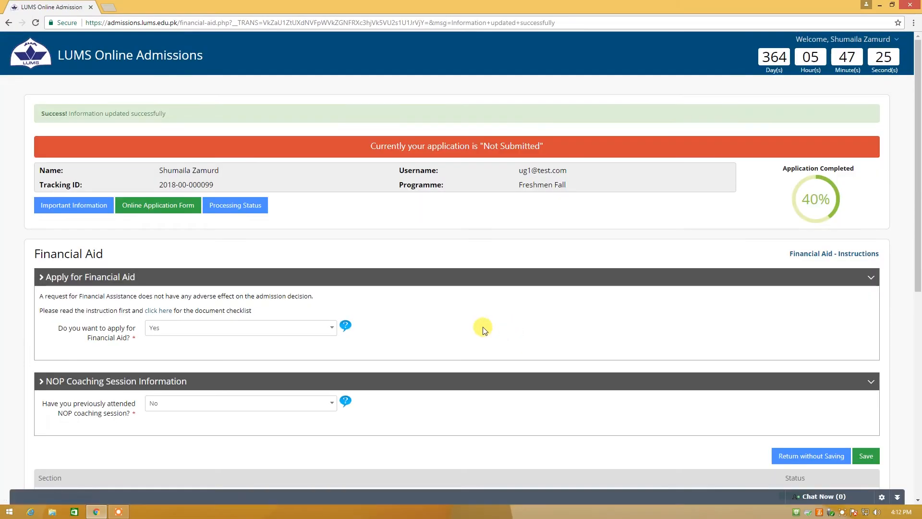
In House Information, upload images.jpg as the front house picture
{"action": "scroll", "coordinate": [483, 328], "scroll_direction": "down", "scroll_amount": 7}
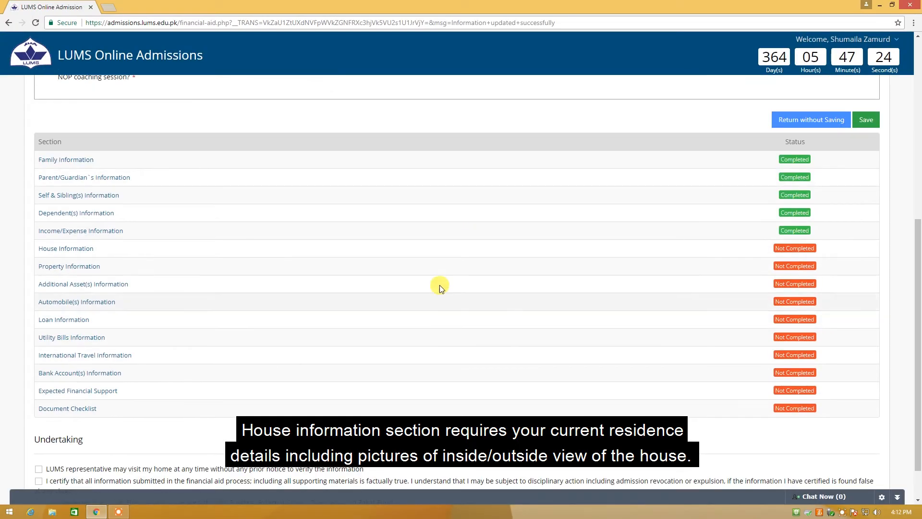
{"action": "left_click", "coordinate": [78, 249]}
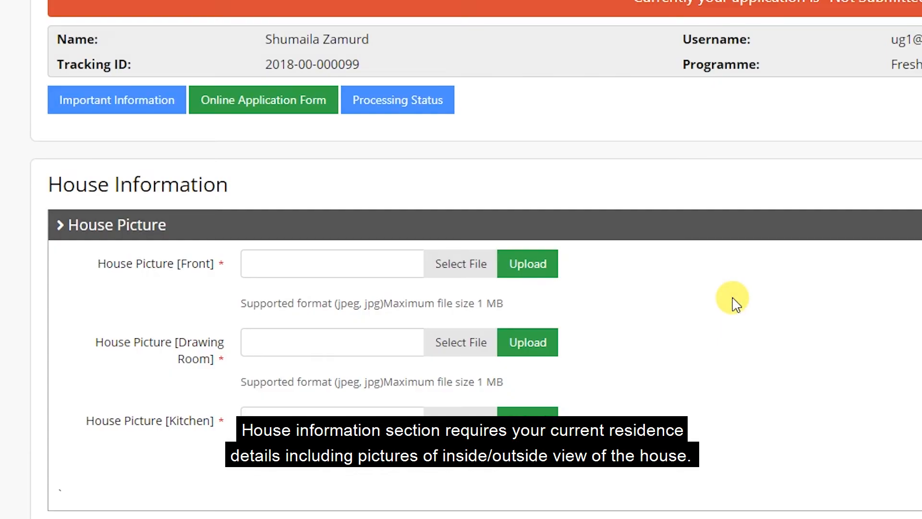
{"action": "scroll", "coordinate": [721, 293], "scroll_direction": "down", "scroll_amount": 2}
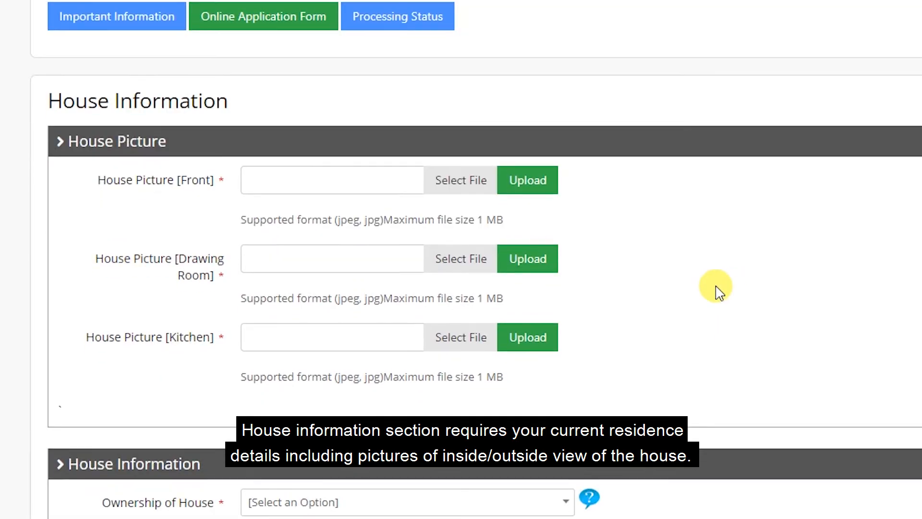
{"action": "left_click", "coordinate": [485, 184]}
{"action": "left_click", "coordinate": [34, 67]}
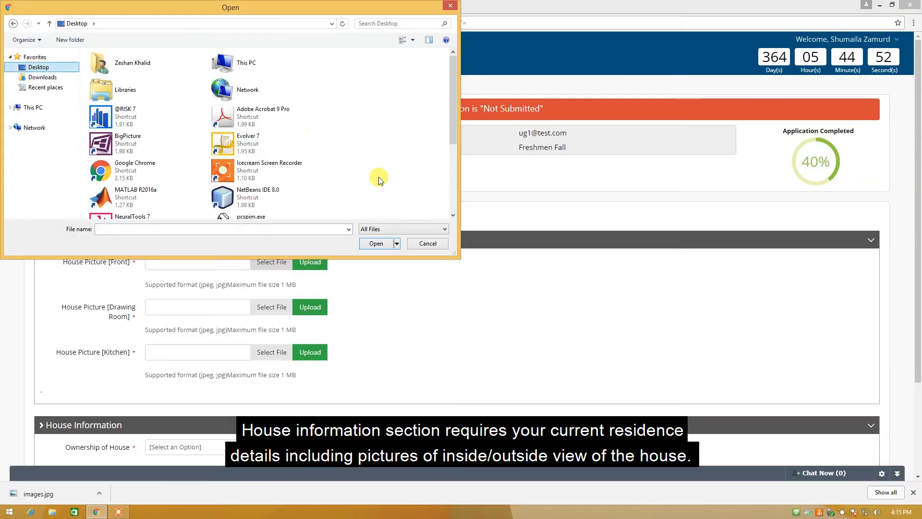
{"action": "left_click_drag", "start_coordinate": [453, 84], "coordinate": [452, 196]}
{"action": "double_click", "coordinate": [237, 203]}
{"action": "left_click", "coordinate": [330, 261]}
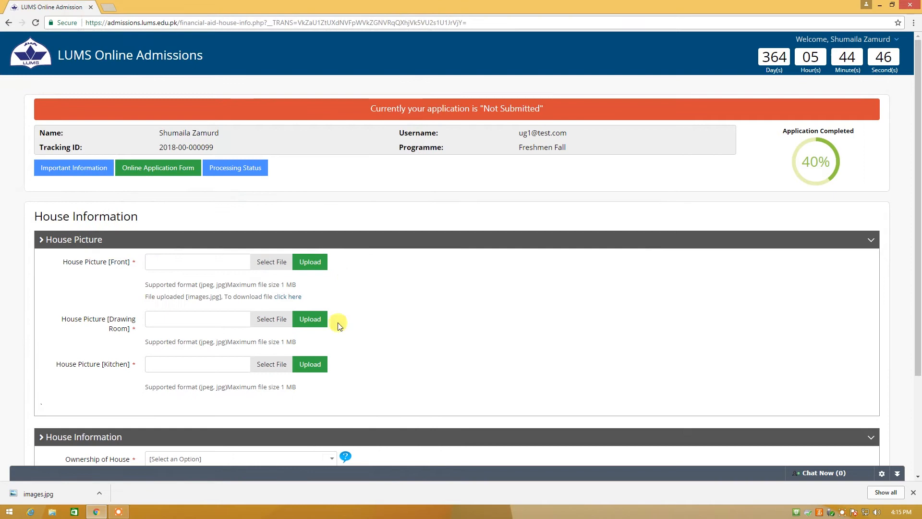
Upload images.jpg as the drawing room and kitchen pictures
{"action": "left_click", "coordinate": [271, 319]}
{"action": "left_click_drag", "start_coordinate": [453, 77], "coordinate": [458, 207]}
{"action": "double_click", "coordinate": [225, 205]}
{"action": "left_click", "coordinate": [337, 319]}
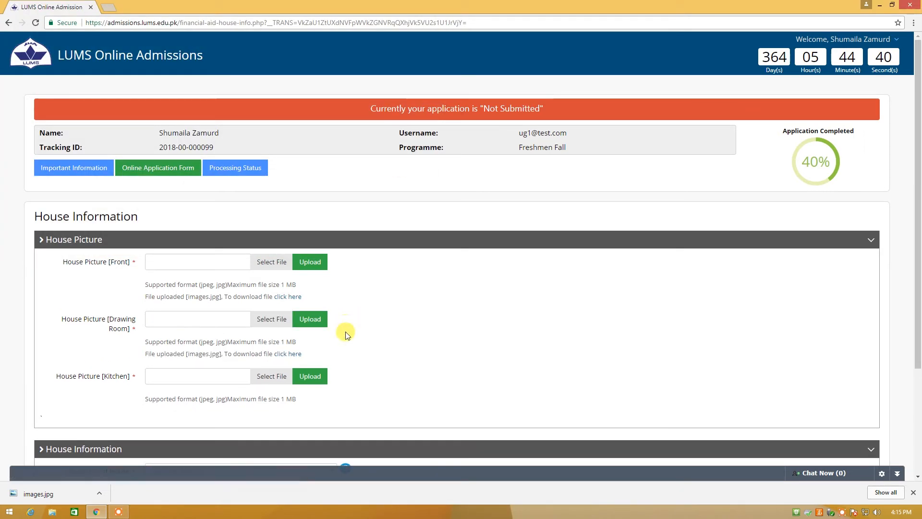
{"action": "left_click", "coordinate": [269, 376]}
{"action": "left_click_drag", "start_coordinate": [453, 77], "coordinate": [455, 204]}
{"action": "double_click", "coordinate": [226, 206]}
{"action": "left_click", "coordinate": [335, 376]}
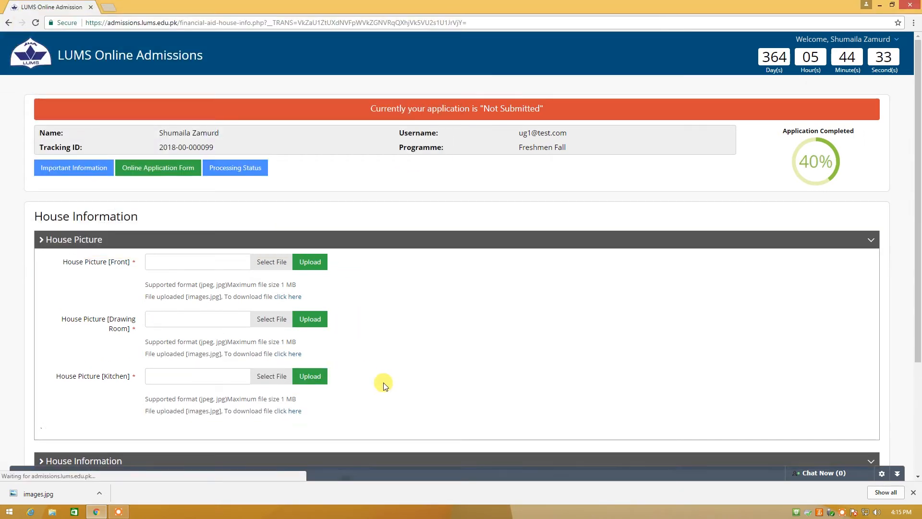
Set the house as Owned, bought in 1990 for 500000, funded by father
{"action": "scroll", "coordinate": [384, 360], "scroll_direction": "down", "scroll_amount": 3}
{"action": "left_click", "coordinate": [202, 328]}
{"action": "left_click", "coordinate": [173, 374]}
{"action": "scroll", "coordinate": [175, 336], "scroll_direction": "down", "scroll_amount": 3}
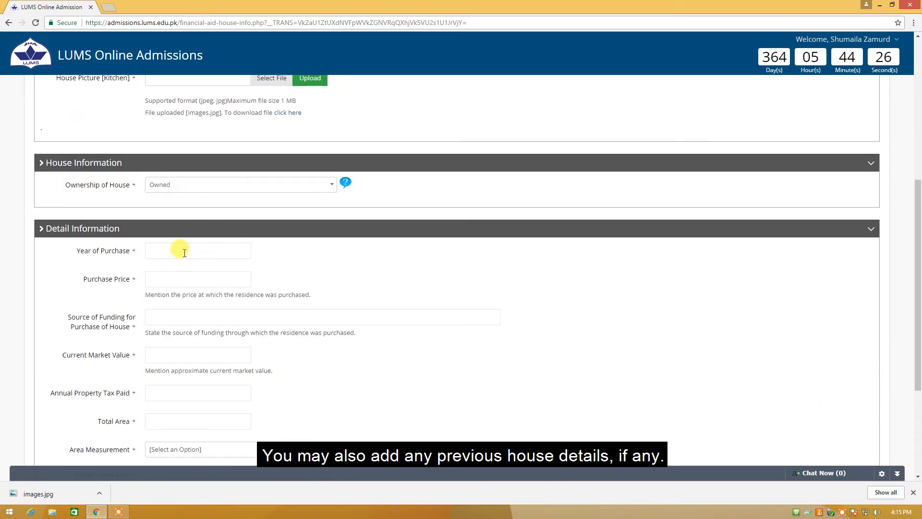
{"action": "left_click", "coordinate": [182, 248]}
{"action": "type", "text": "1990"}
{"action": "left_click", "coordinate": [197, 280]}
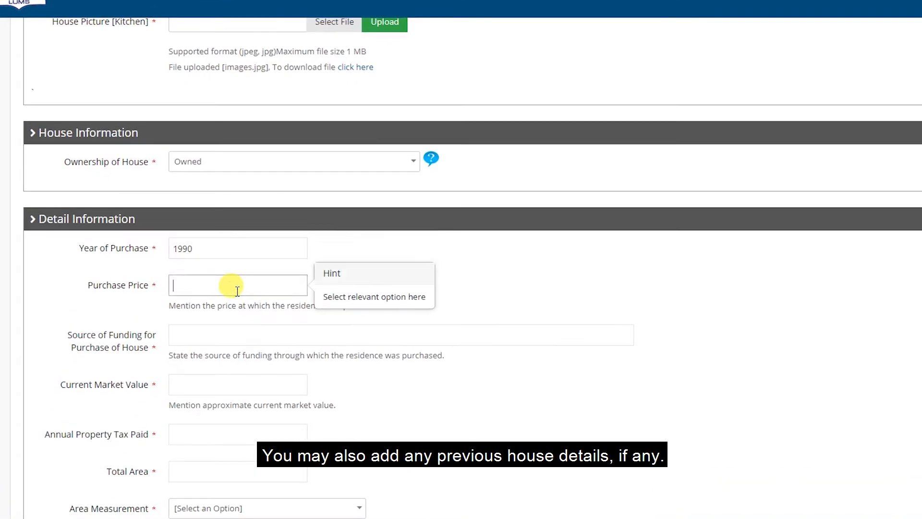
{"action": "type", "text": "500000"}
{"action": "left_click", "coordinate": [237, 331]}
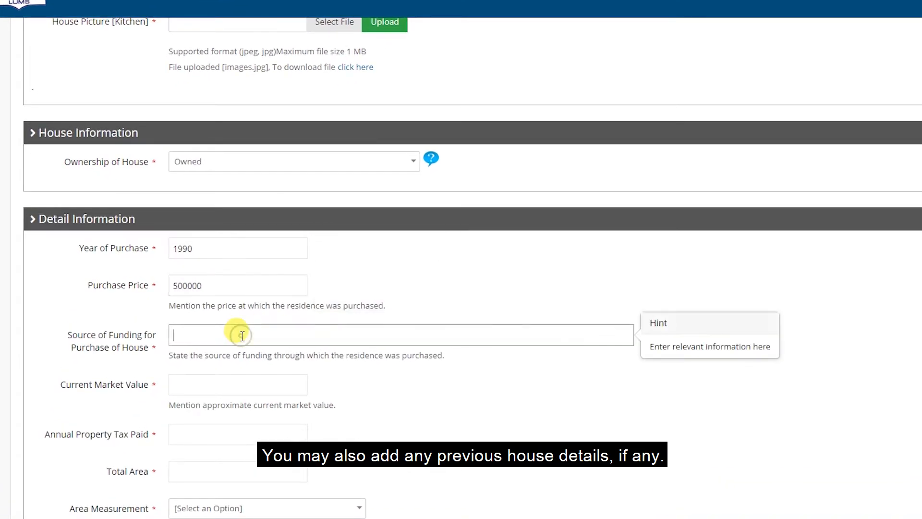
{"action": "type", "text": "father saving"}
Enter current market value 1 and total house area 1 Kanal
{"action": "left_click", "coordinate": [254, 383]}
{"action": "type", "text": "1"}
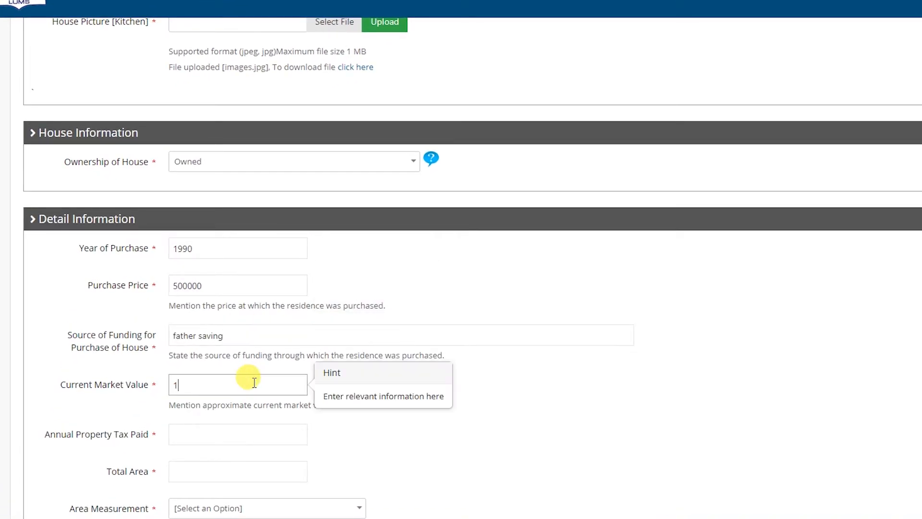
{"action": "left_click", "coordinate": [229, 434]}
{"action": "left_click", "coordinate": [237, 469]}
{"action": "type", "text": "1"}
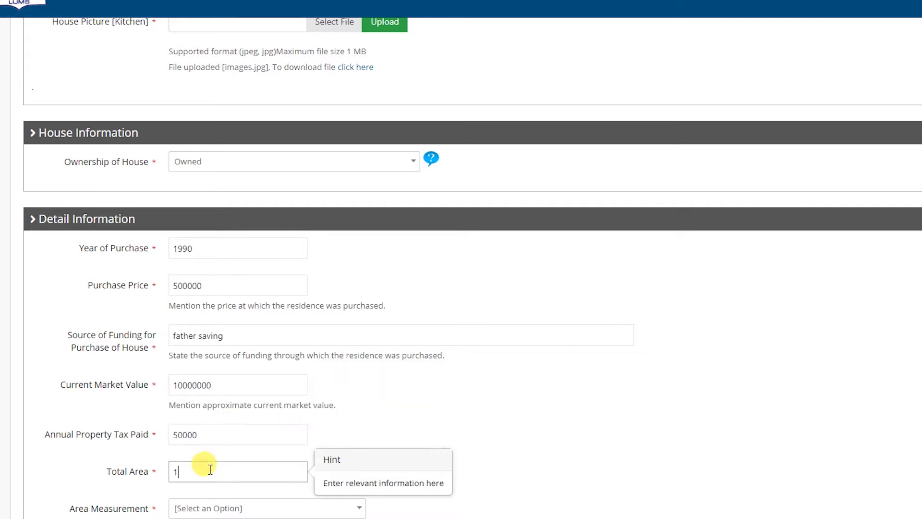
{"action": "scroll", "coordinate": [237, 432], "scroll_direction": "down", "scroll_amount": 3}
{"action": "left_click", "coordinate": [236, 384]}
{"action": "left_click", "coordinate": [201, 455]}
Set constructed area to 0.5 Kanal, answer No to previous house, and save
{"action": "left_click", "coordinate": [196, 414]}
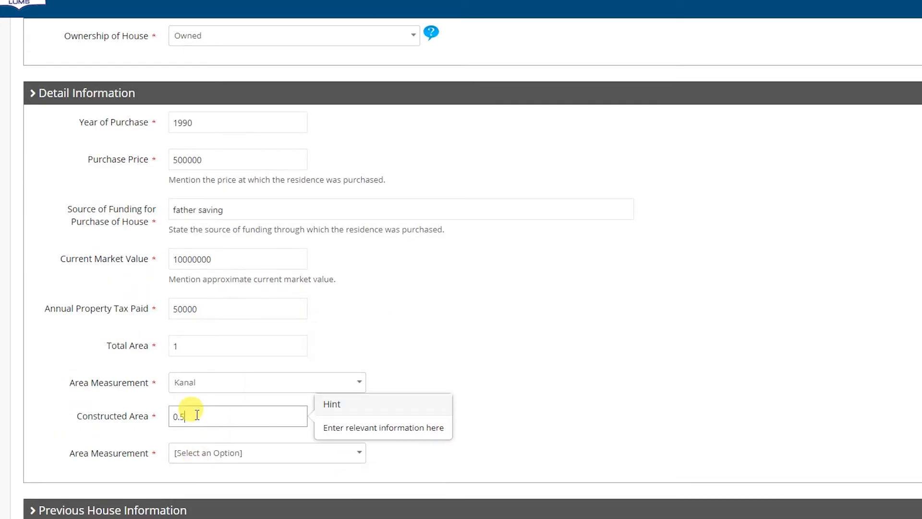
{"action": "type", "text": "0.5"}
{"action": "left_click", "coordinate": [220, 452]}
{"action": "scroll", "coordinate": [222, 479], "scroll_direction": "down", "scroll_amount": 2}
{"action": "left_click", "coordinate": [190, 428]}
{"action": "left_click", "coordinate": [175, 453]}
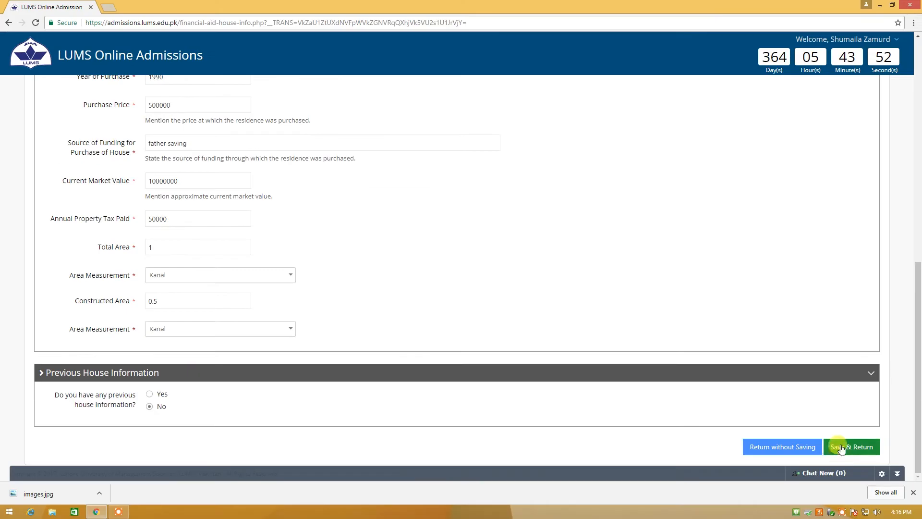
{"action": "left_click", "coordinate": [840, 447]}
{"action": "scroll", "coordinate": [305, 243], "scroll_direction": "down", "scroll_amount": 5}
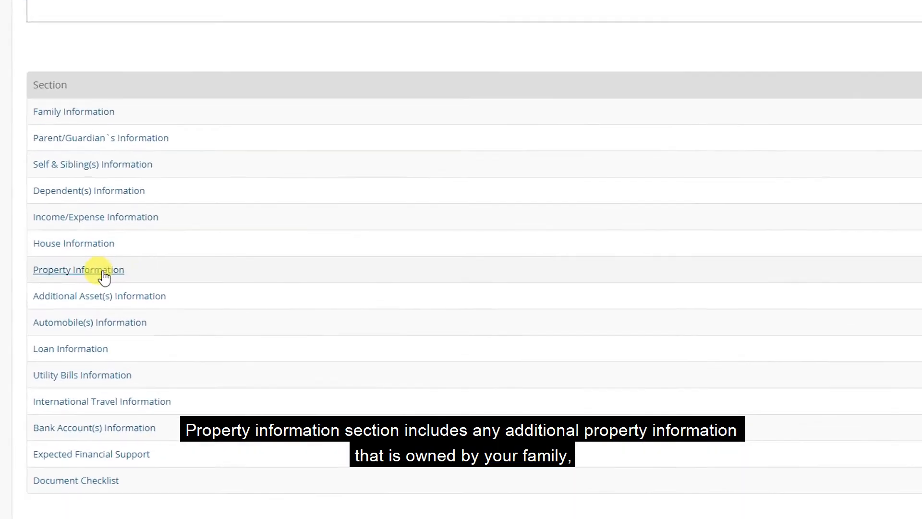
In Property Information, declare 1 plot and 0 houses, shops, agricultural land and apartments
{"action": "left_click", "coordinate": [102, 276]}
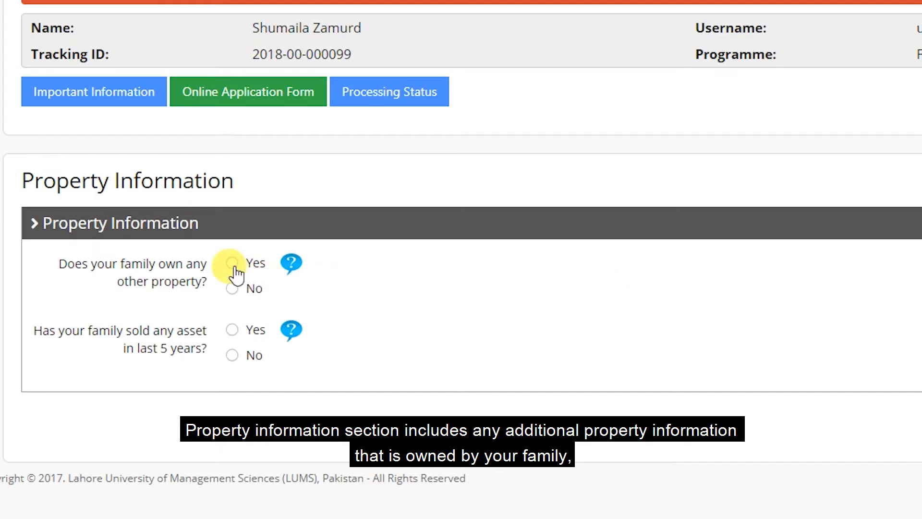
{"action": "left_click", "coordinate": [232, 263]}
{"action": "scroll", "coordinate": [336, 269], "scroll_direction": "down", "scroll_amount": 3}
{"action": "left_click", "coordinate": [242, 154]}
{"action": "type", "text": "1"}
{"action": "left_click", "coordinate": [257, 220]}
{"action": "type", "text": "0"}
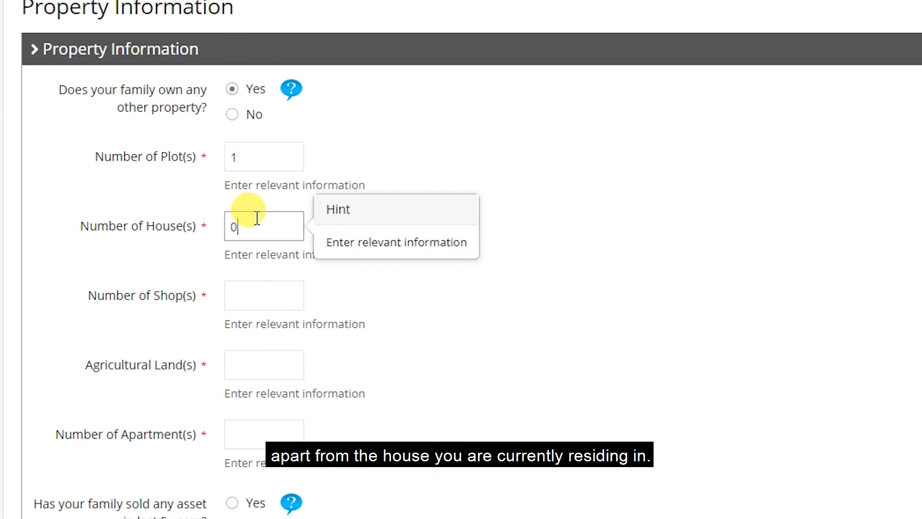
{"action": "left_click", "coordinate": [250, 294]}
{"action": "type", "text": "0"}
{"action": "left_click", "coordinate": [250, 365]}
{"action": "type", "text": "0"}
{"action": "left_click", "coordinate": [245, 432]}
{"action": "type", "text": "0"}
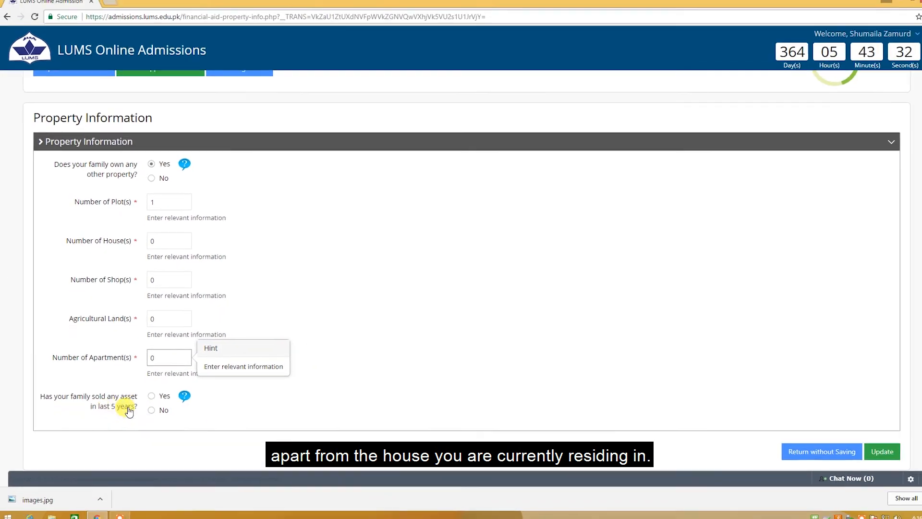
Answer No to sold assets and give the plot price 500000, value 6000000, Owned
{"action": "left_click", "coordinate": [152, 412]}
{"action": "scroll", "coordinate": [469, 335], "scroll_direction": "down", "scroll_amount": 5}
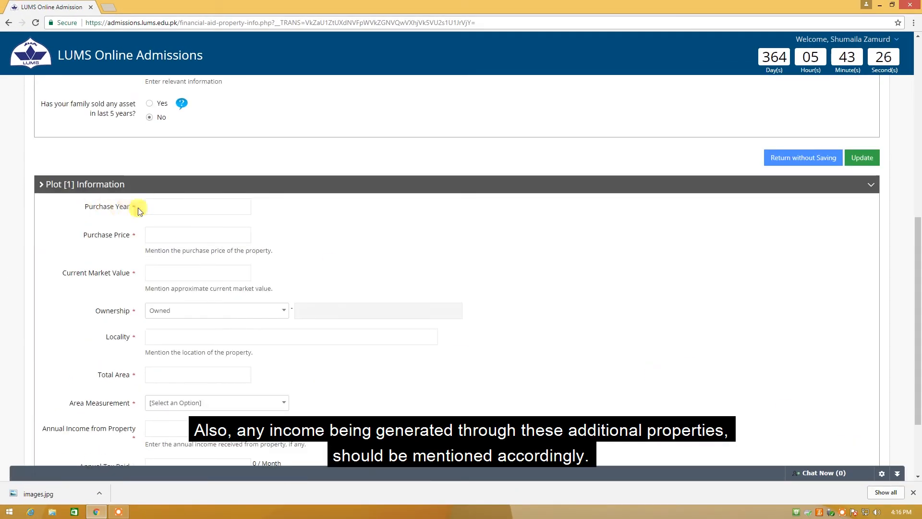
{"action": "left_click", "coordinate": [163, 207]}
{"action": "left_click", "coordinate": [165, 234]}
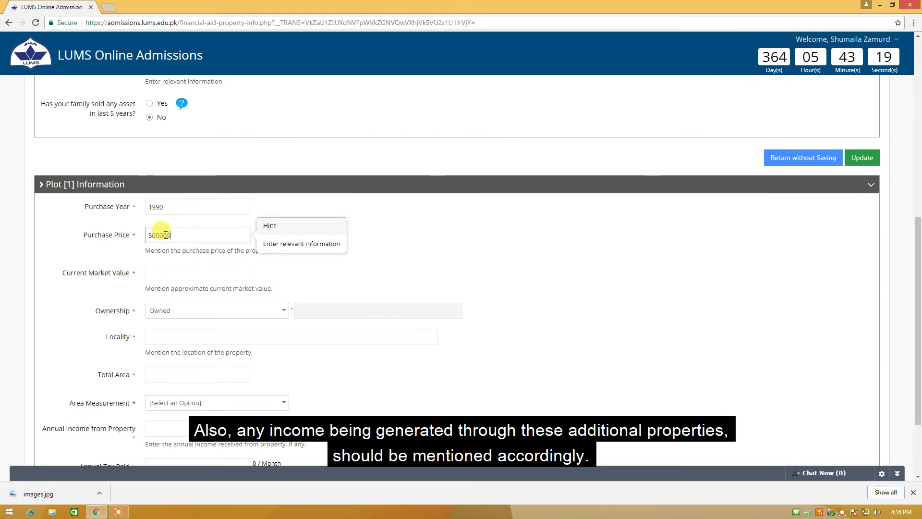
{"action": "type", "text": "500000"}
{"action": "left_click", "coordinate": [168, 274]}
{"action": "type", "text": "6"}
{"action": "left_click", "coordinate": [167, 312]}
{"action": "left_click", "coordinate": [166, 343]}
{"action": "left_click", "coordinate": [167, 336]}
Complete the plot's DHA Lahore locality and 5 Marla area, then save
{"action": "scroll", "coordinate": [236, 367], "scroll_direction": "down", "scroll_amount": 1}
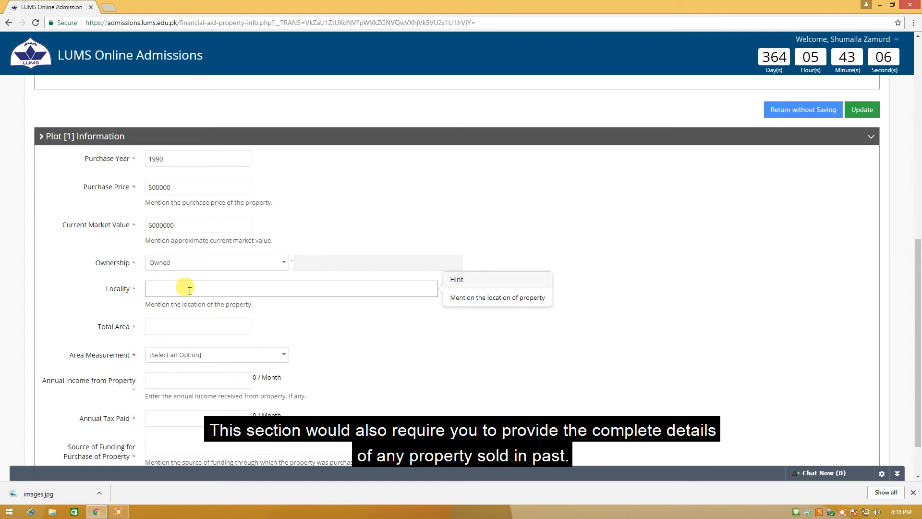
{"action": "left_click", "coordinate": [182, 323]}
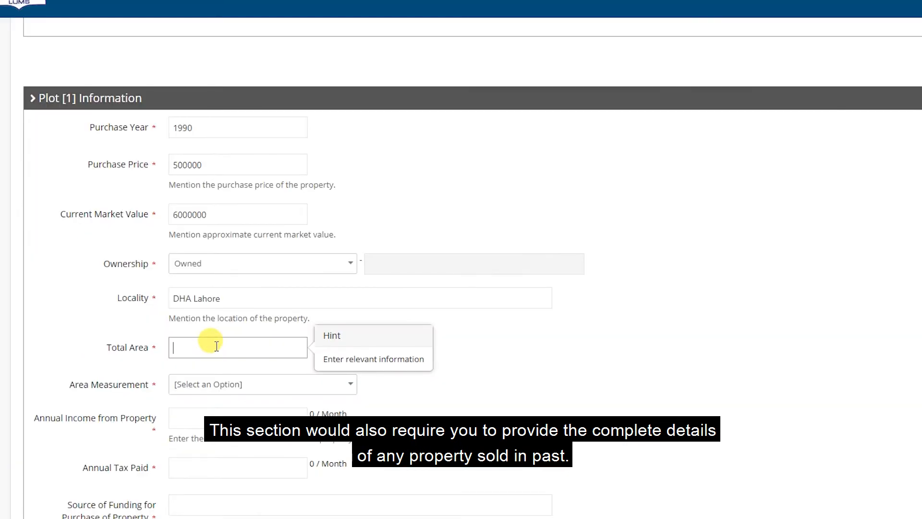
{"action": "left_click", "coordinate": [229, 398]}
{"action": "left_click", "coordinate": [204, 442]}
{"action": "left_click", "coordinate": [204, 414]}
{"action": "scroll", "coordinate": [204, 416], "scroll_direction": "down", "scroll_amount": 1}
{"action": "left_click", "coordinate": [218, 403]}
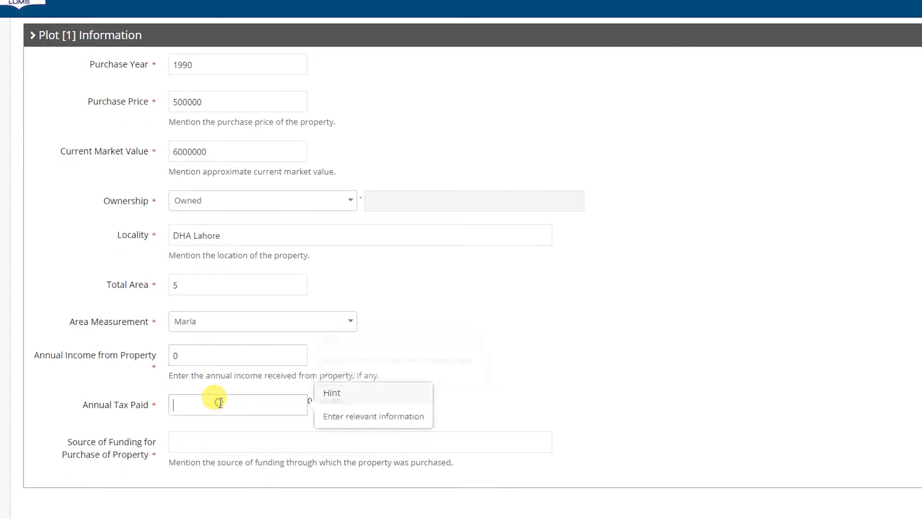
{"action": "left_click", "coordinate": [202, 446]}
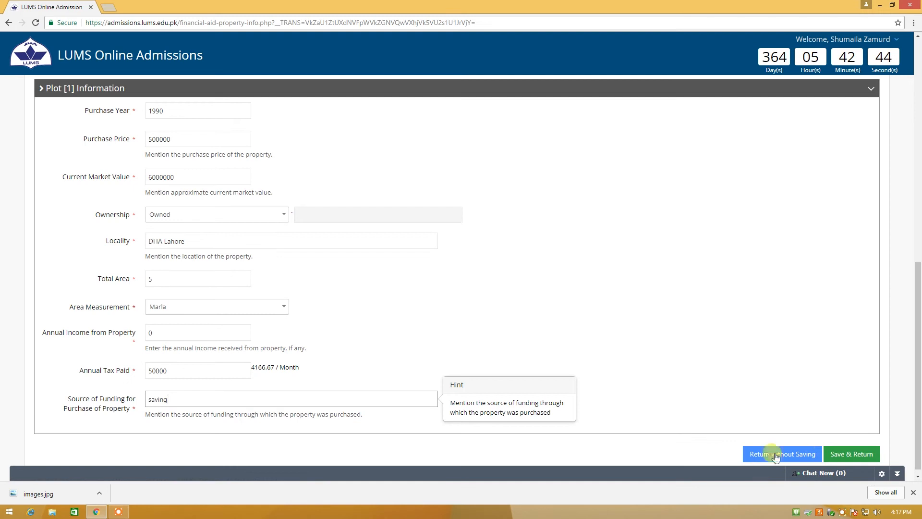
{"action": "left_click", "coordinate": [845, 453]}
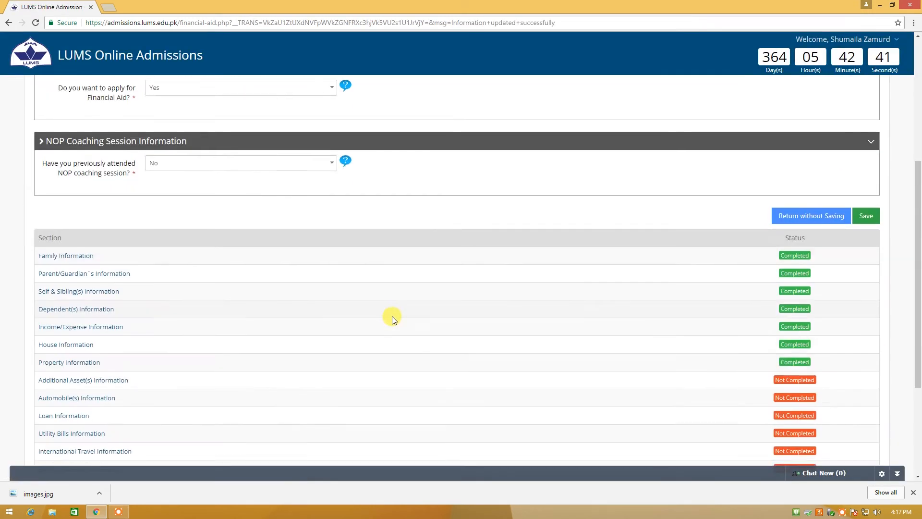
{"action": "scroll", "coordinate": [392, 319], "scroll_direction": "down", "scroll_amount": 3}
In Additional Asset(s) Information, declare family gold of 500 worth 500000
{"action": "left_click", "coordinate": [97, 235]}
{"action": "scroll", "coordinate": [300, 278], "scroll_direction": "down", "scroll_amount": 2}
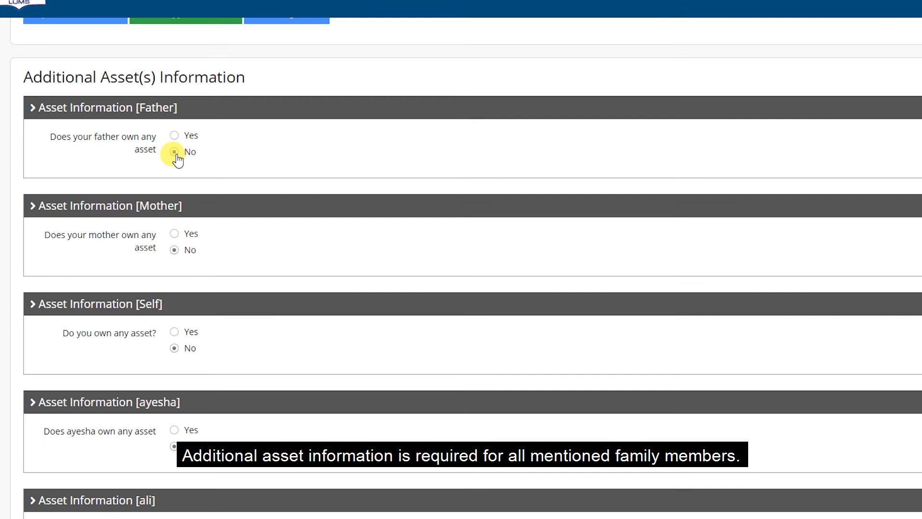
{"action": "scroll", "coordinate": [97, 181], "scroll_direction": "down", "scroll_amount": 1}
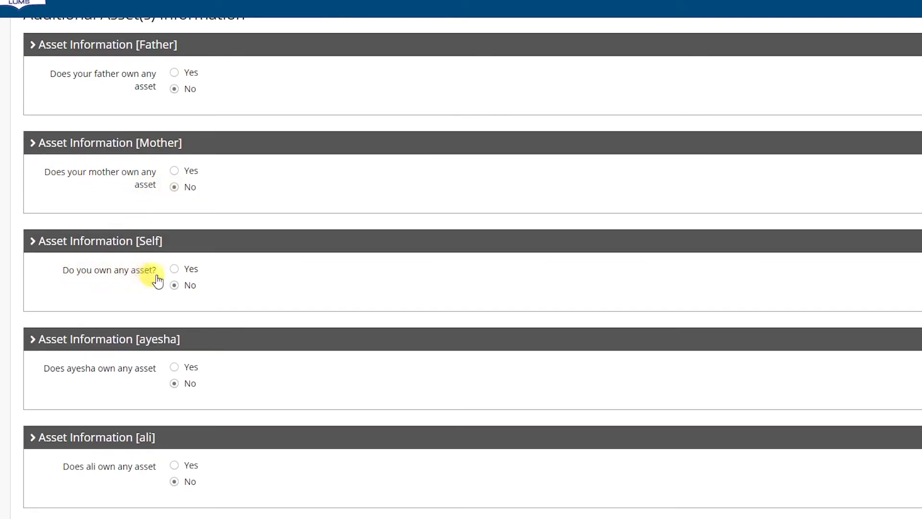
{"action": "scroll", "coordinate": [178, 376], "scroll_direction": "down", "scroll_amount": 3}
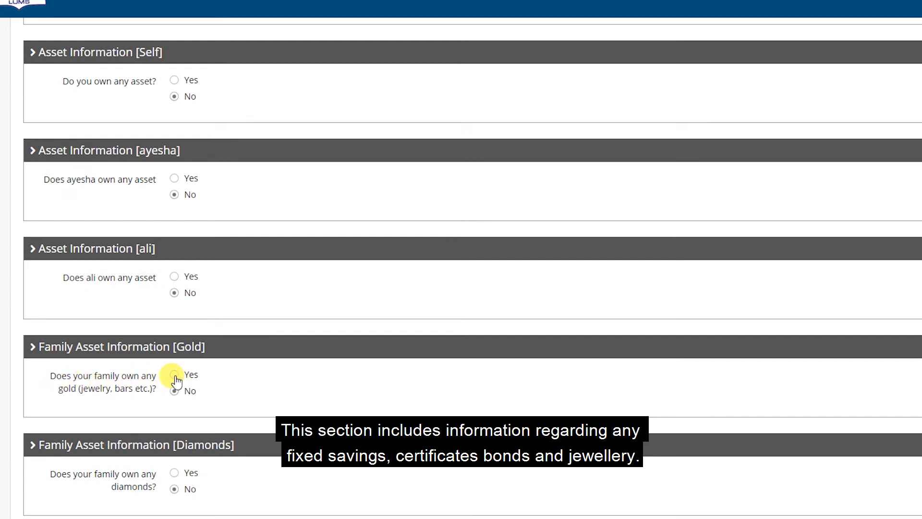
{"action": "left_click", "coordinate": [174, 375]}
{"action": "scroll", "coordinate": [230, 384], "scroll_direction": "down", "scroll_amount": 2}
{"action": "left_click", "coordinate": [193, 298]}
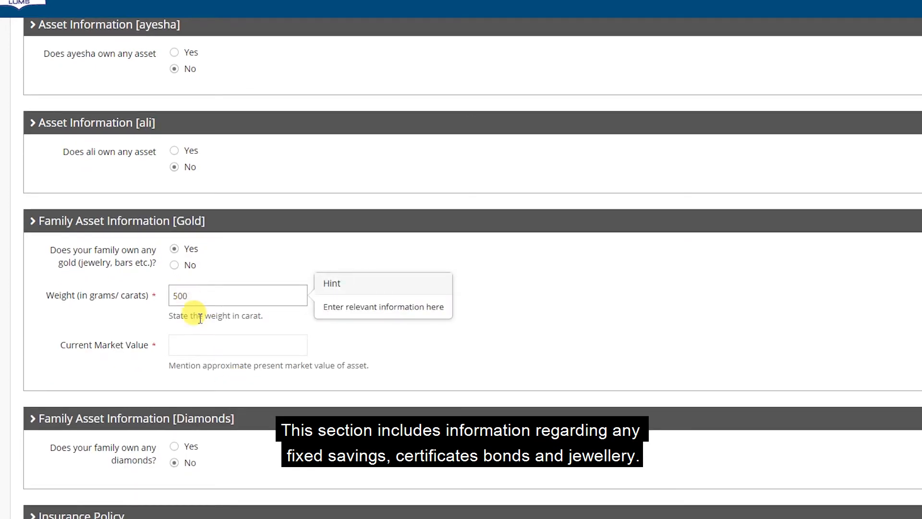
{"action": "left_click", "coordinate": [220, 345]}
{"action": "type", "text": "500000"}
Answer No to having an insurance policy and save the asset details
{"action": "scroll", "coordinate": [225, 355], "scroll_direction": "down", "scroll_amount": 2}
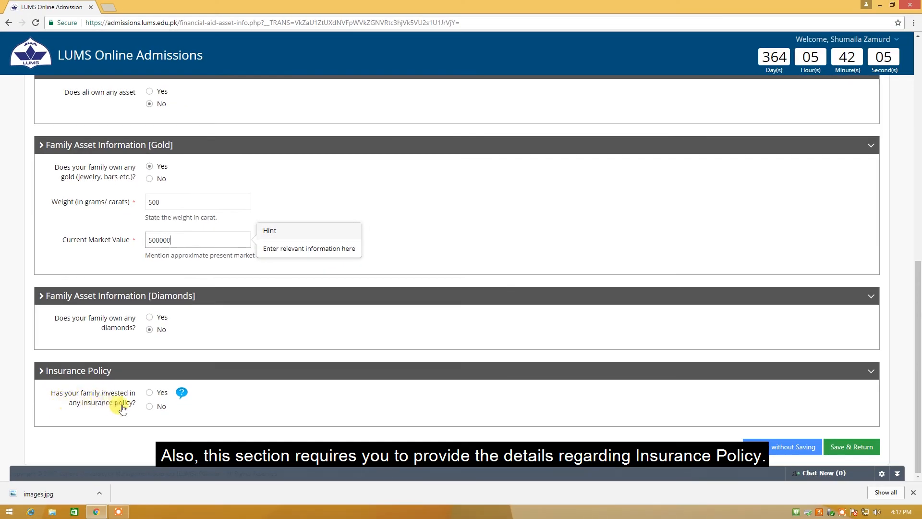
{"action": "left_click", "coordinate": [149, 407]}
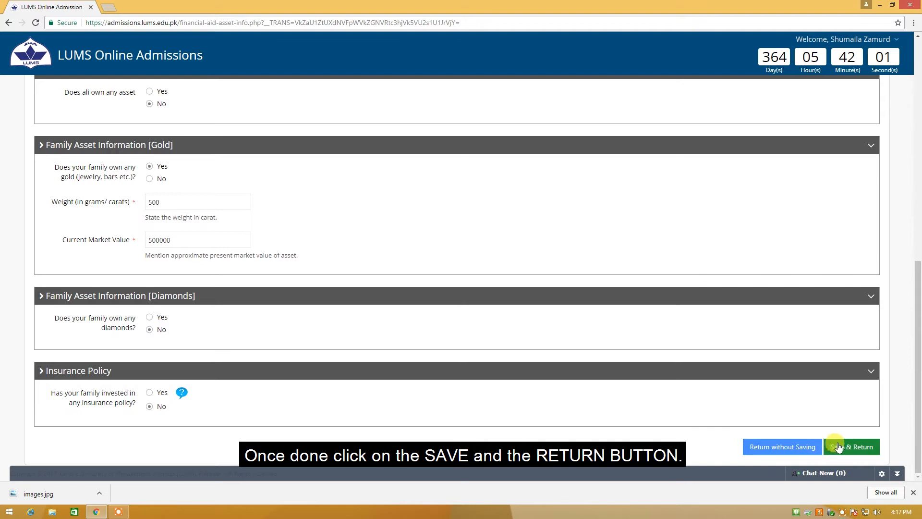
{"action": "left_click", "coordinate": [840, 446]}
{"action": "scroll", "coordinate": [356, 268], "scroll_direction": "down", "scroll_amount": 6}
{"action": "scroll", "coordinate": [356, 277], "scroll_direction": "down", "scroll_amount": 1}
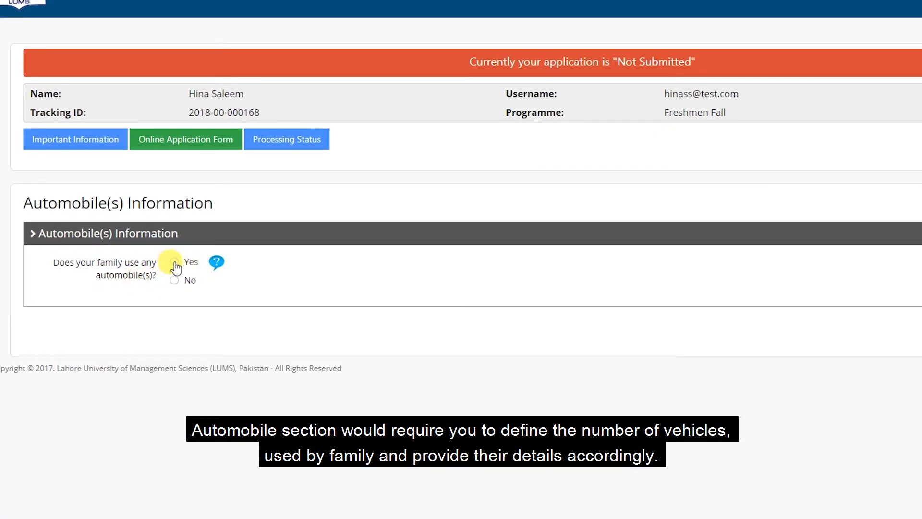
Answer Yes to using automobiles and update the vehicle count to 1
{"action": "left_click", "coordinate": [175, 263]}
{"action": "left_click", "coordinate": [234, 310]}
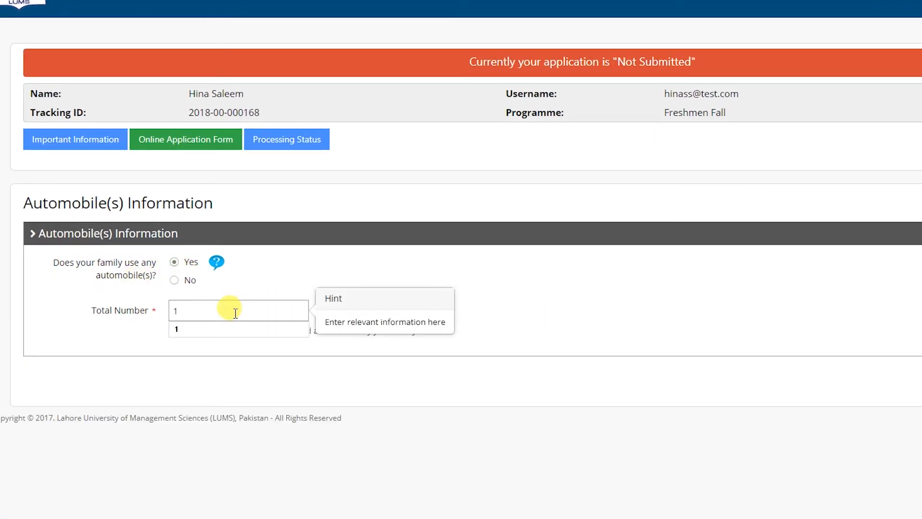
{"action": "left_click", "coordinate": [233, 329]}
{"action": "left_click", "coordinate": [877, 354]}
Describe the vehicle as a Car, Honda, made in 2015, 1300 CC
{"action": "scroll", "coordinate": [370, 283], "scroll_direction": "down", "scroll_amount": 5}
{"action": "left_click", "coordinate": [193, 143]}
{"action": "left_click", "coordinate": [181, 186]}
{"action": "left_click", "coordinate": [180, 171]}
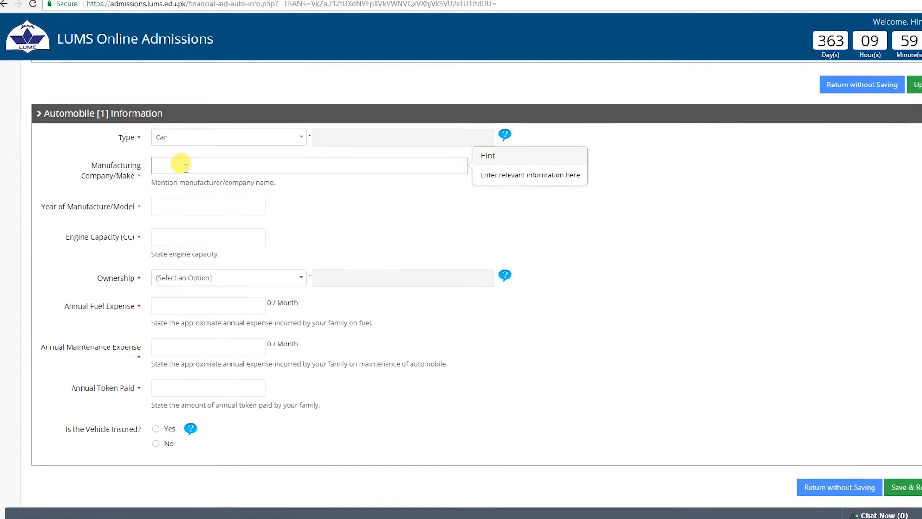
{"action": "type", "text": "Honda"}
{"action": "left_click", "coordinate": [190, 204]}
{"action": "type", "text": "2015"}
{"action": "left_click", "coordinate": [190, 236]}
{"action": "type", "text": "1300"}
Set it Owned with fuel 90000, maintenance 50000, token 600, uninsured, and save
{"action": "left_click", "coordinate": [188, 280]}
{"action": "left_click", "coordinate": [240, 360]}
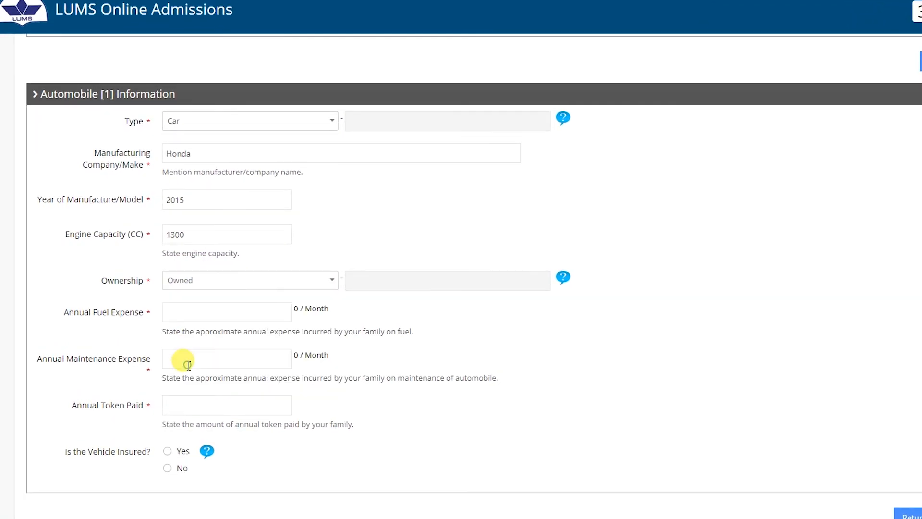
{"action": "left_click", "coordinate": [240, 312]}
{"action": "type", "text": "90000"}
{"action": "left_click", "coordinate": [225, 362]}
{"action": "type", "text": "50000"}
{"action": "left_click", "coordinate": [206, 411]}
{"action": "type", "text": "600"}
{"action": "left_click", "coordinate": [171, 475]}
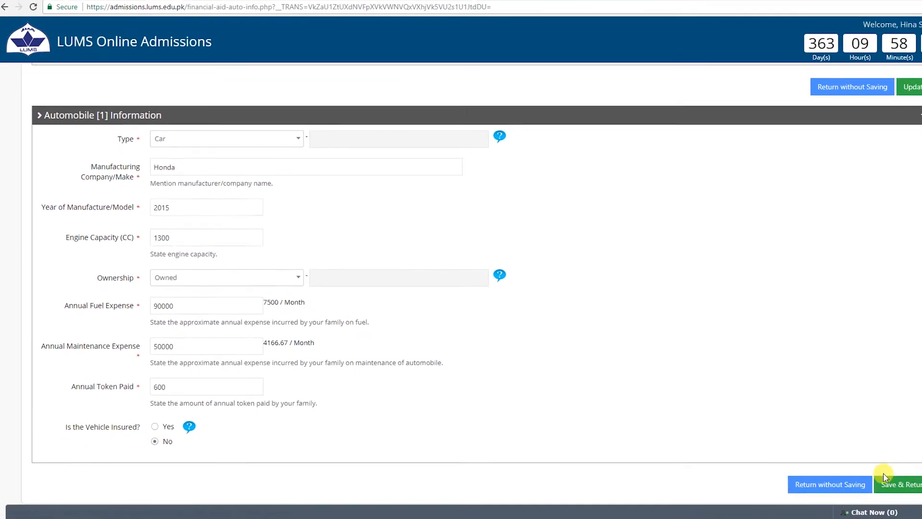
{"action": "left_click", "coordinate": [885, 477]}
{"action": "scroll", "coordinate": [138, 102], "scroll_direction": "down", "scroll_amount": 4}
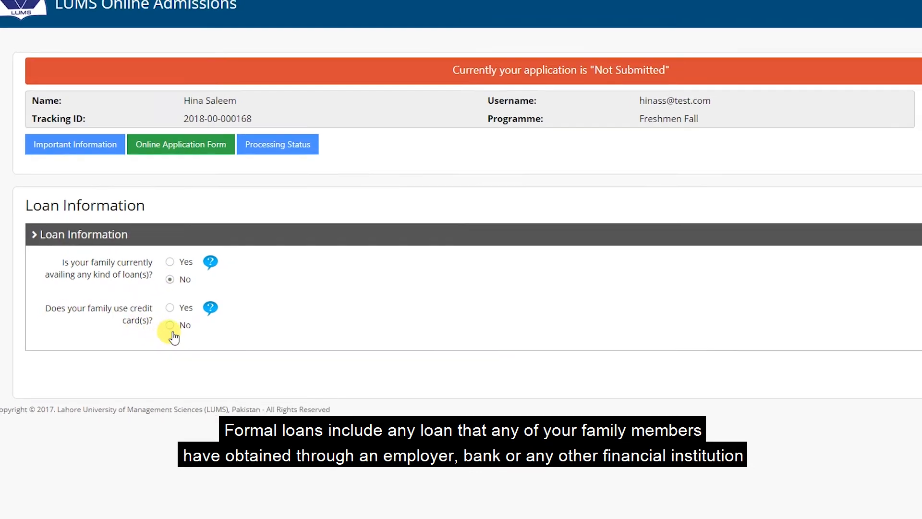
Add an Alfalah credit card: limit 450000, monthly usage 5000, outstanding 3500
{"action": "left_click", "coordinate": [174, 309]}
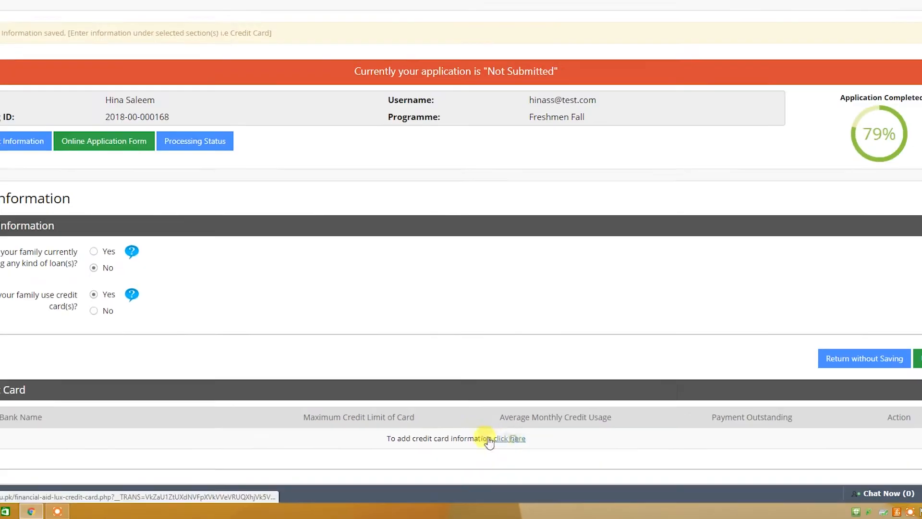
{"action": "left_click", "coordinate": [544, 408]}
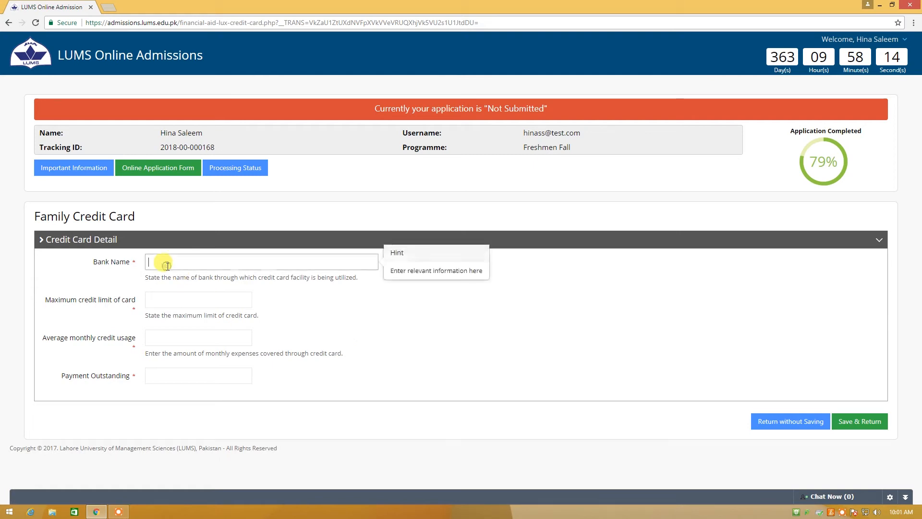
{"action": "type", "text": "falah"}
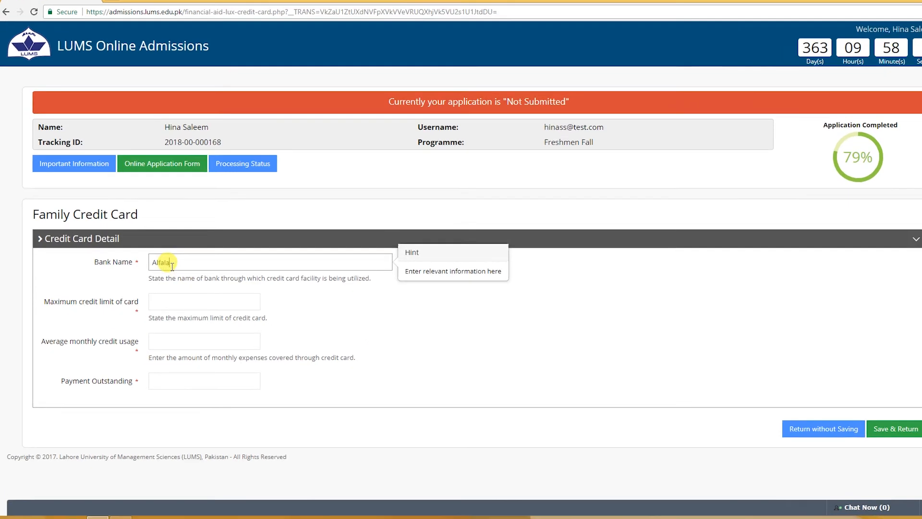
{"action": "left_click", "coordinate": [161, 302]}
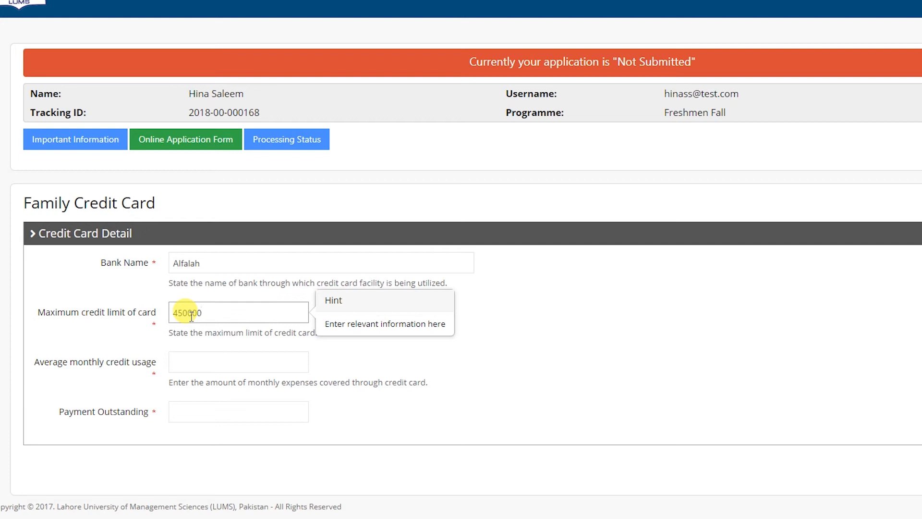
{"action": "left_click", "coordinate": [198, 360]}
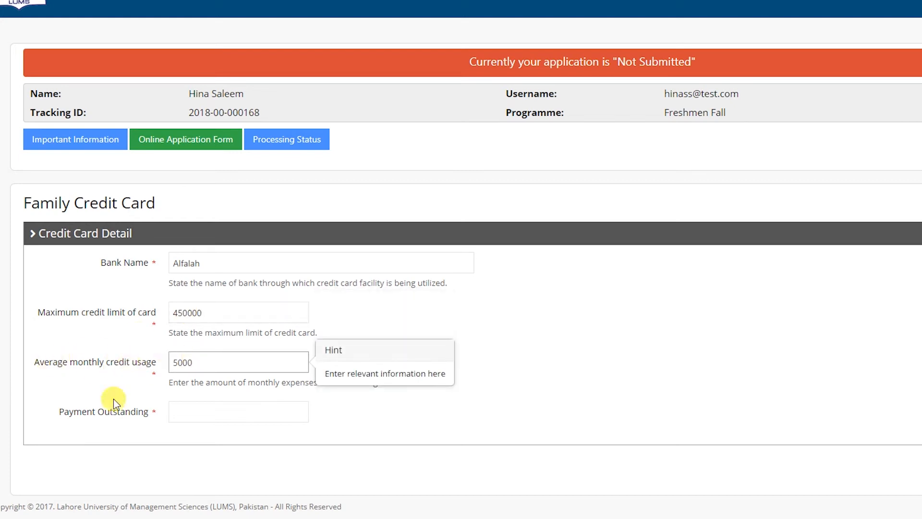
{"action": "left_click", "coordinate": [195, 411]}
{"action": "type", "text": "3500"}
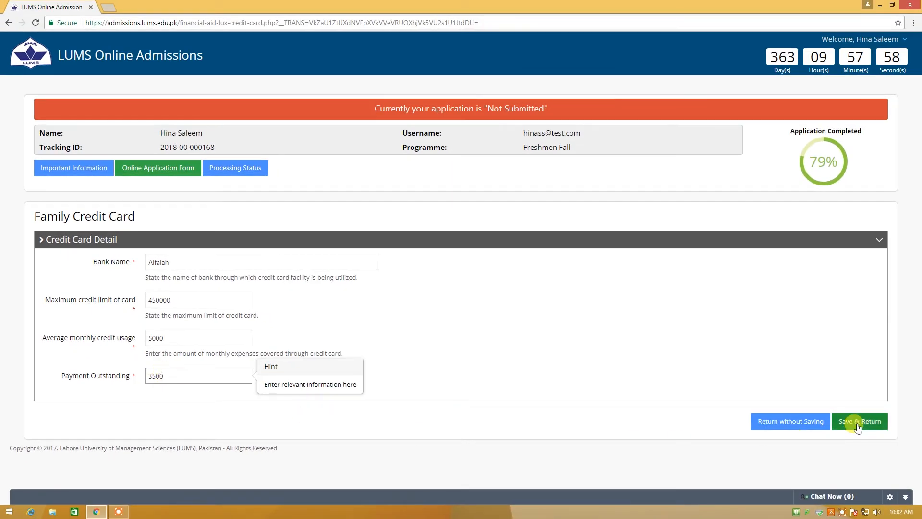
{"action": "left_click", "coordinate": [858, 425]}
Save the Loan Information section and go to Utility Bills Information
{"action": "left_click", "coordinate": [869, 352]}
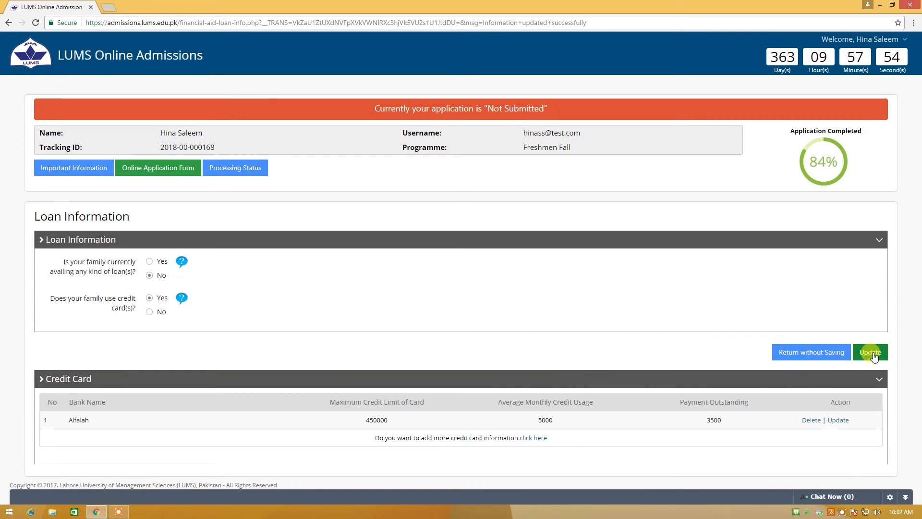
{"action": "scroll", "coordinate": [528, 326], "scroll_direction": "down", "scroll_amount": 6}
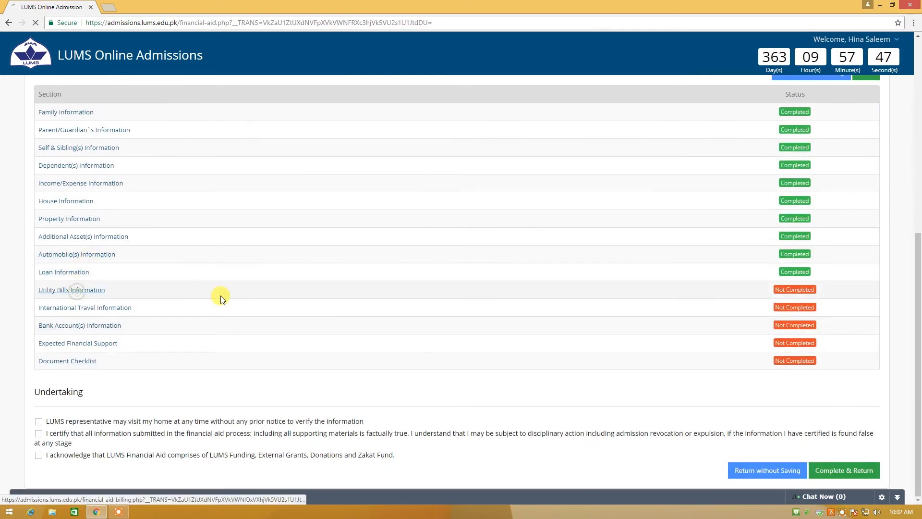
{"action": "left_click", "coordinate": [197, 292]}
Enter utility connections: 1 electricity, 1 Sui gas, 0 telephone, 0 water, and update
{"action": "left_click", "coordinate": [165, 258]}
{"action": "type", "text": "1"}
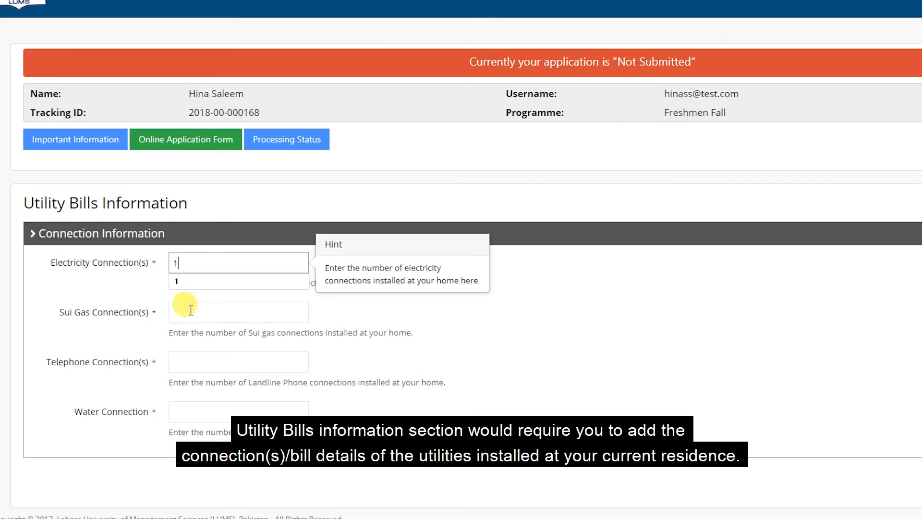
{"action": "left_click", "coordinate": [183, 308]}
{"action": "type", "text": "1"}
{"action": "left_click", "coordinate": [185, 356]}
{"action": "type", "text": "0"}
{"action": "left_click", "coordinate": [177, 387]}
{"action": "type", "text": "0"}
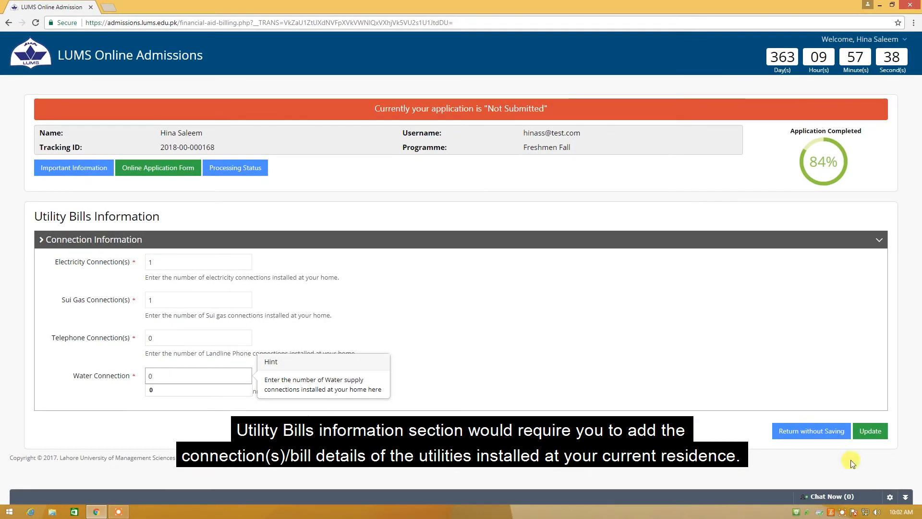
{"action": "left_click", "coordinate": [868, 431]}
{"action": "scroll", "coordinate": [406, 324], "scroll_direction": "down", "scroll_amount": 7}
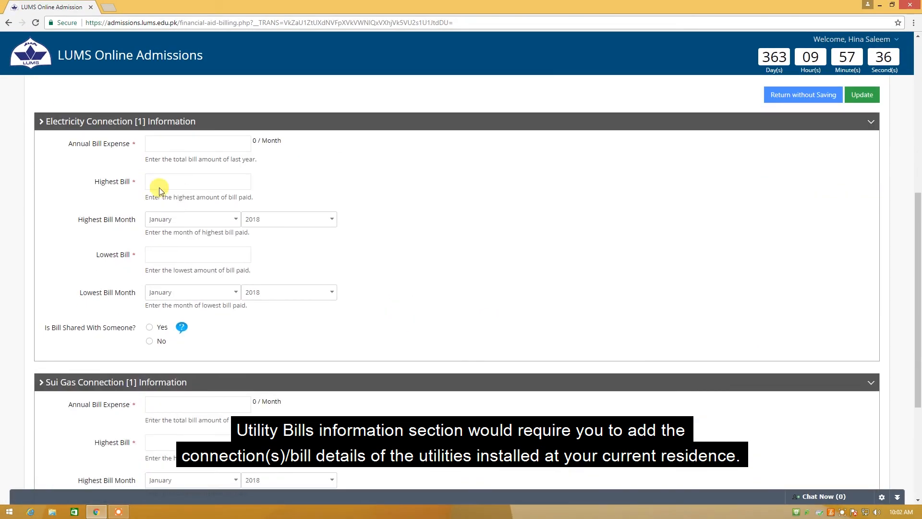
Fill the electricity bill: highest 6000 in June 2017, lowest in February 2017, not shared
{"action": "left_click", "coordinate": [164, 146]}
{"action": "type", "text": "90000"}
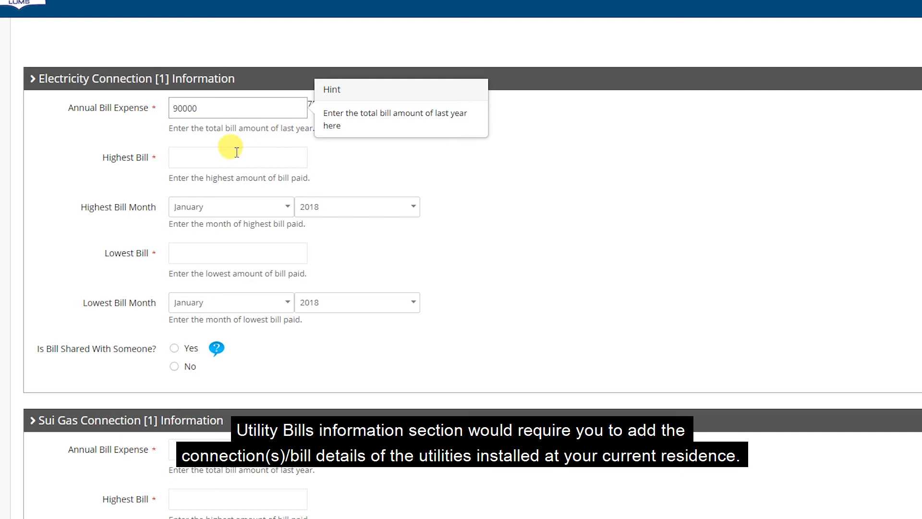
{"action": "left_click", "coordinate": [183, 156]}
{"action": "type", "text": "60000"}
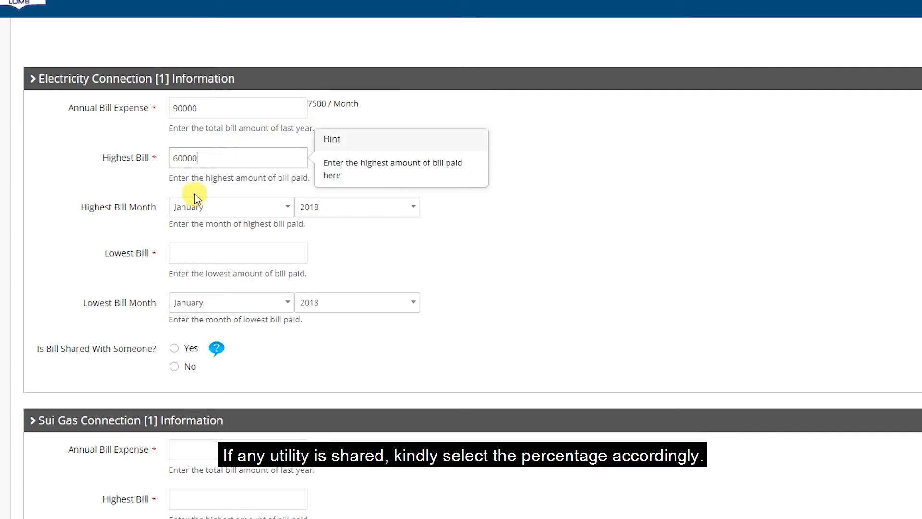
{"action": "left_click", "coordinate": [197, 207]}
{"action": "left_click", "coordinate": [194, 322]}
{"action": "left_click", "coordinate": [331, 207]}
{"action": "left_click", "coordinate": [333, 264]}
{"action": "left_click", "coordinate": [188, 251]}
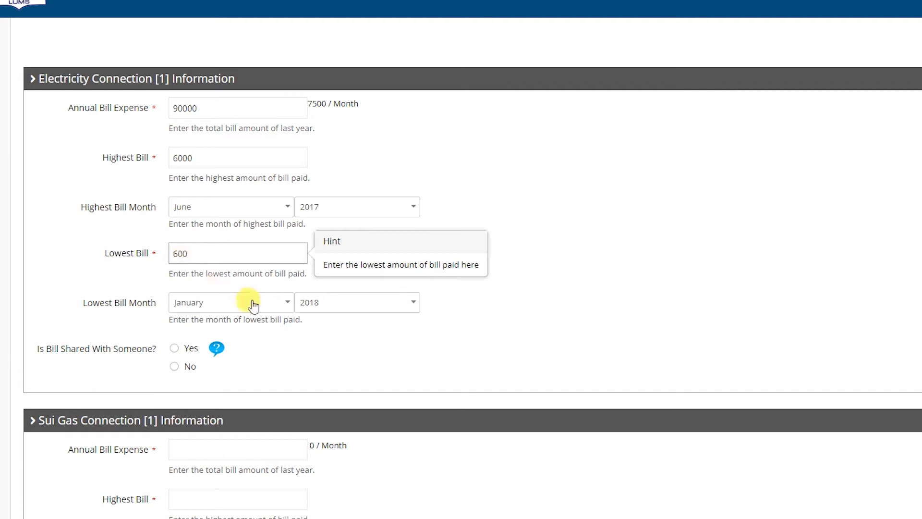
{"action": "left_click", "coordinate": [218, 302]}
{"action": "left_click", "coordinate": [242, 362]}
{"action": "left_click", "coordinate": [334, 303]}
{"action": "left_click", "coordinate": [323, 363]}
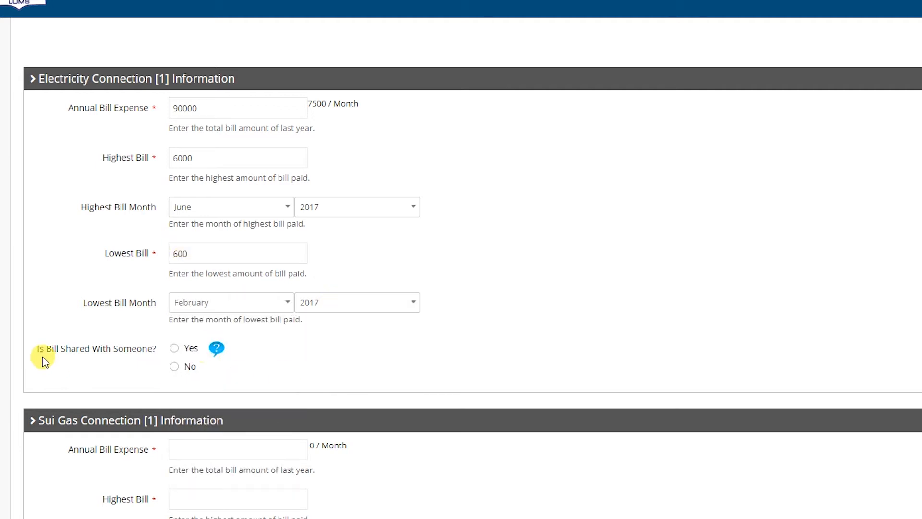
{"action": "left_click", "coordinate": [174, 366]}
Fill the Sui gas bill with highest in 2017, lowest in May 2017, not shared, and save
{"action": "scroll", "coordinate": [375, 374], "scroll_direction": "down", "scroll_amount": 5}
{"action": "left_click", "coordinate": [223, 195]}
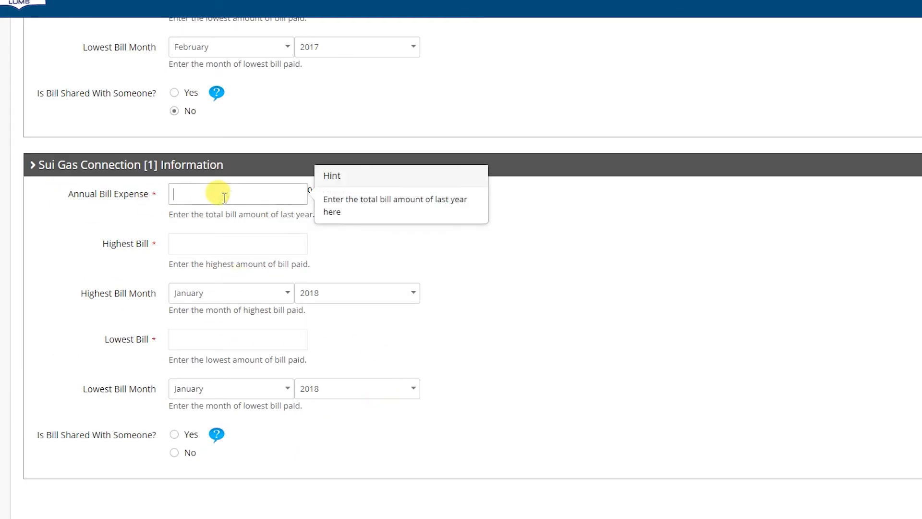
{"action": "left_click", "coordinate": [197, 242]}
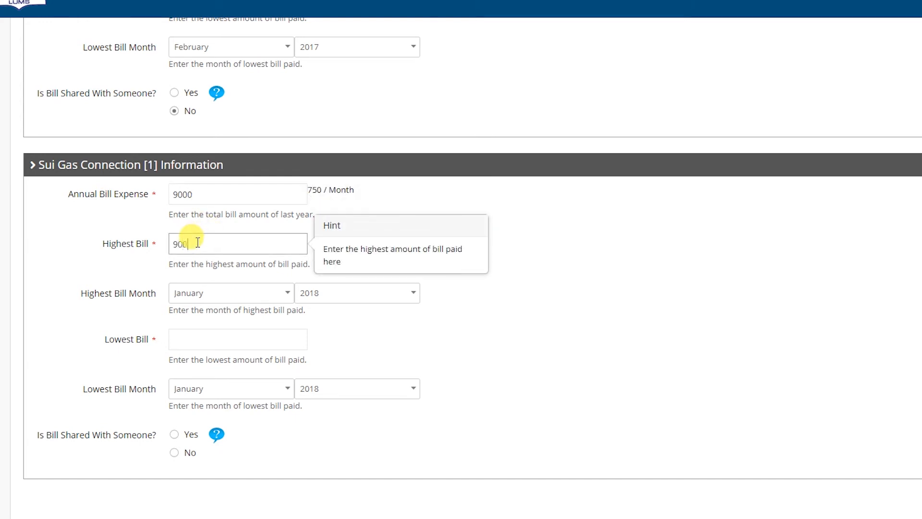
{"action": "left_click", "coordinate": [331, 293]}
{"action": "left_click", "coordinate": [330, 352]}
{"action": "left_click", "coordinate": [184, 339]}
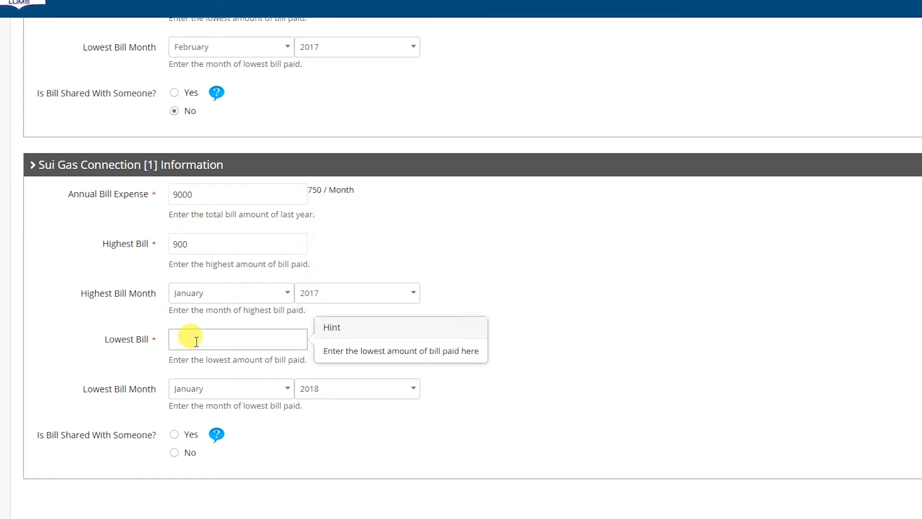
{"action": "left_click", "coordinate": [247, 389]}
{"action": "left_click", "coordinate": [200, 496]}
{"action": "left_click", "coordinate": [355, 389]}
{"action": "left_click", "coordinate": [342, 448]}
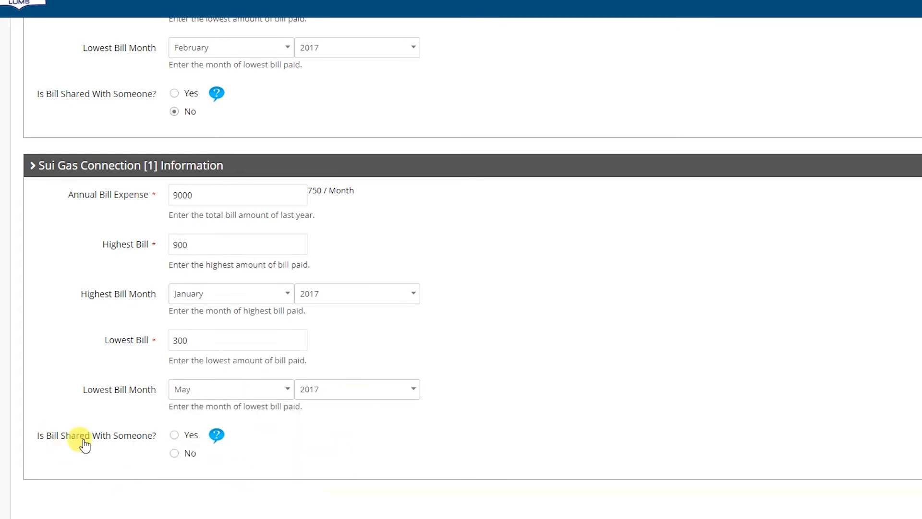
{"action": "left_click", "coordinate": [174, 453]}
{"action": "left_click", "coordinate": [871, 448]}
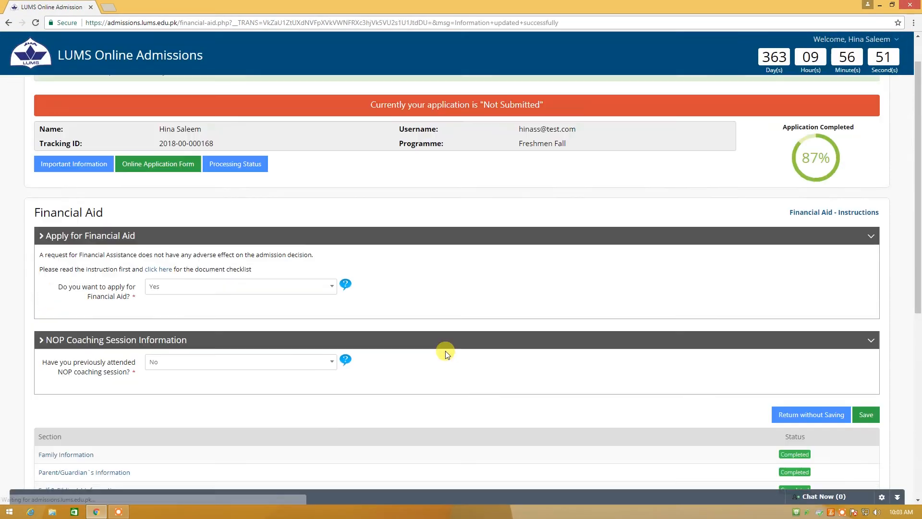
{"action": "scroll", "coordinate": [445, 354], "scroll_direction": "down", "scroll_amount": 10}
Open International Travel Information and enter foreign visits: 1 for the applicant, 0 for others
{"action": "left_click", "coordinate": [97, 303]}
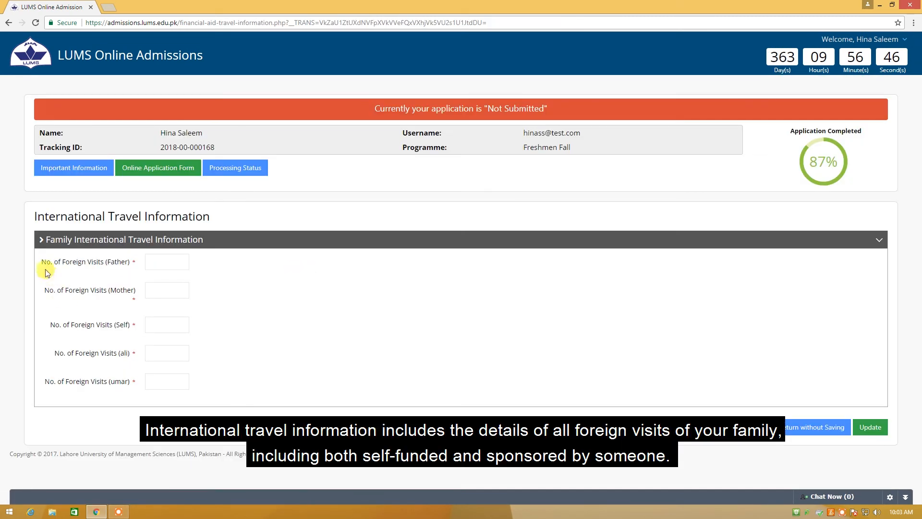
{"action": "left_click", "coordinate": [163, 261]}
{"action": "type", "text": "0"}
{"action": "left_click", "coordinate": [158, 291]}
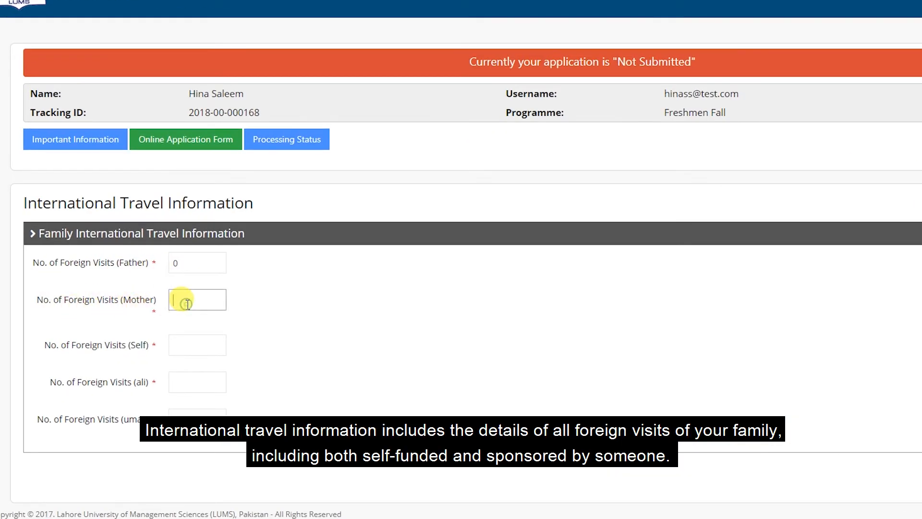
{"action": "type", "text": "0"}
{"action": "left_click", "coordinate": [174, 344]}
{"action": "type", "text": "1"}
{"action": "left_click", "coordinate": [190, 382]}
{"action": "type", "text": "0"}
{"action": "left_click", "coordinate": [192, 419]}
{"action": "type", "text": "0"}
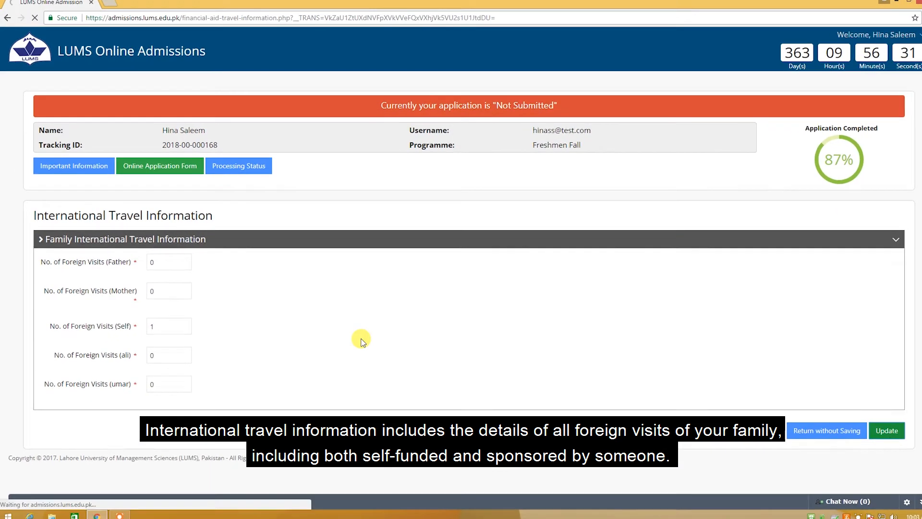
{"action": "scroll", "coordinate": [341, 339], "scroll_direction": "down", "scroll_amount": 5}
Choose American Samoa as the visited country and enter the trip purpose and grandfather funding
{"action": "left_click", "coordinate": [189, 218]}
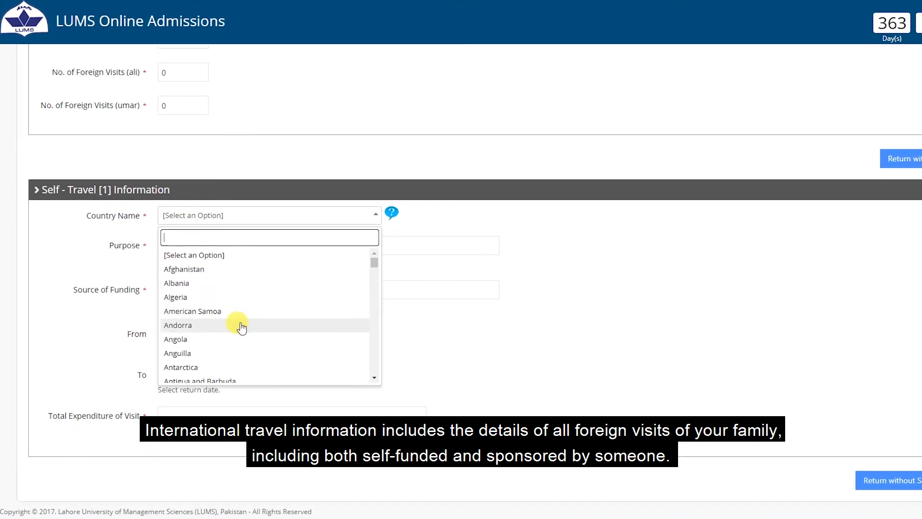
{"action": "type", "text": "am"}
{"action": "left_click", "coordinate": [204, 255]}
{"action": "left_click", "coordinate": [188, 245]}
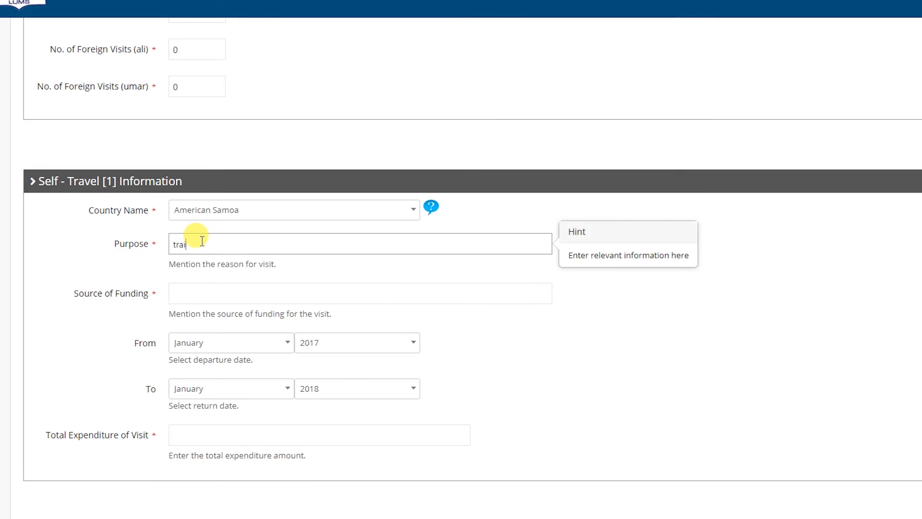
{"action": "left_click", "coordinate": [211, 294]}
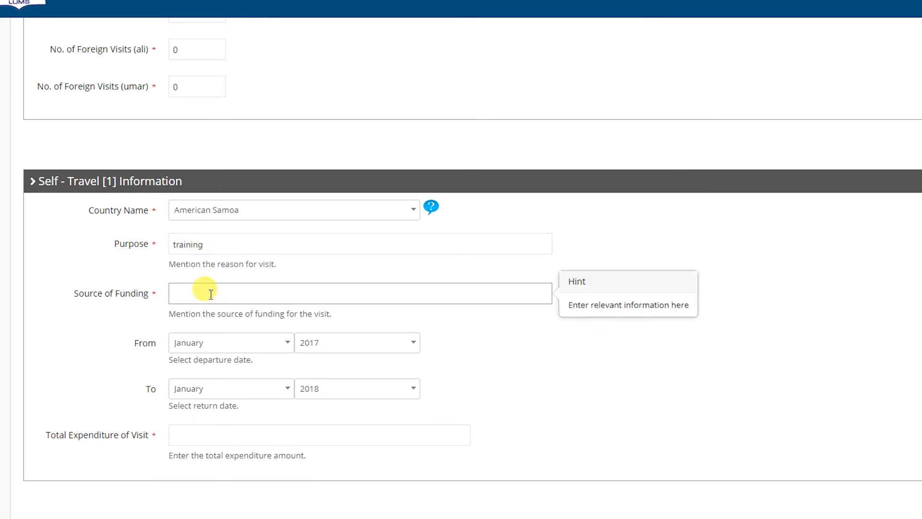
Set the trip from May to June 2017 with 100000 expenditure, and save
{"action": "left_click", "coordinate": [286, 343]}
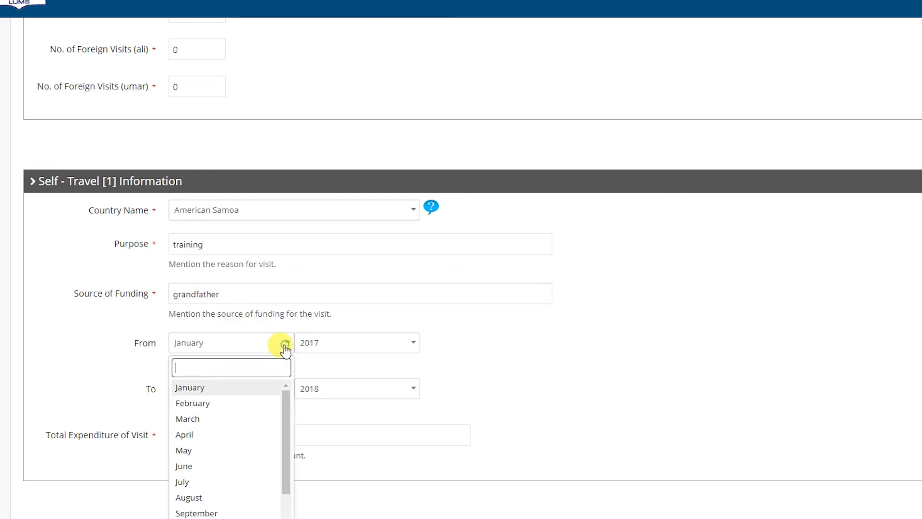
{"action": "left_click", "coordinate": [206, 451]}
{"action": "left_click", "coordinate": [255, 390]}
{"action": "left_click", "coordinate": [215, 513]}
{"action": "left_click", "coordinate": [319, 389]}
{"action": "left_click", "coordinate": [365, 450]}
{"action": "left_click", "coordinate": [247, 439]}
{"action": "type", "text": "100000"}
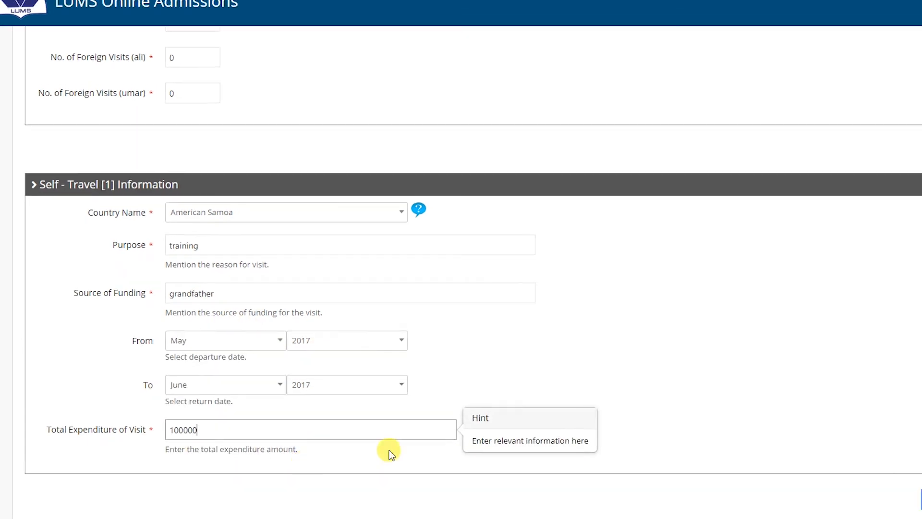
{"action": "left_click", "coordinate": [840, 447]}
{"action": "scroll", "coordinate": [332, 303], "scroll_direction": "down", "scroll_amount": 7}
Open Bank Account(s) Information: 1 personal account for the father, 0 for mother and applicant
{"action": "scroll", "coordinate": [334, 305], "scroll_direction": "down", "scroll_amount": 1}
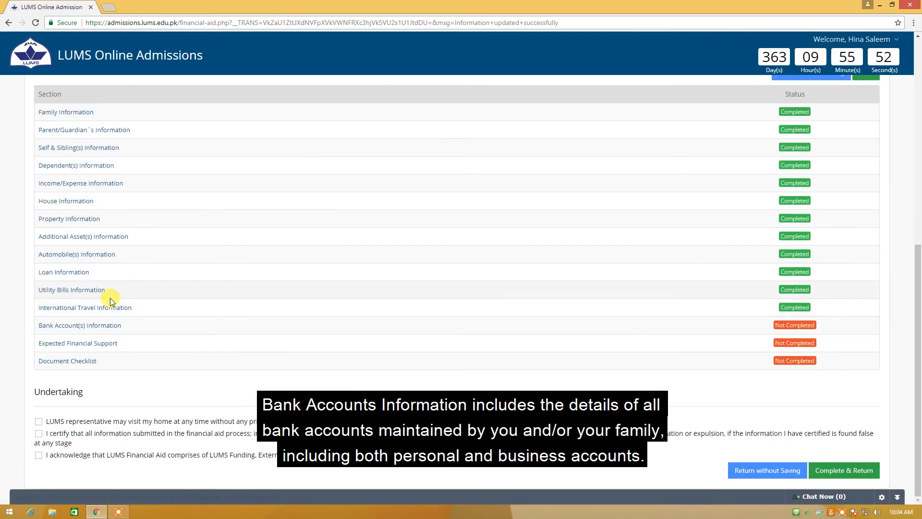
{"action": "left_click", "coordinate": [104, 327]}
{"action": "scroll", "coordinate": [274, 302], "scroll_direction": "down", "scroll_amount": 6}
{"action": "scroll", "coordinate": [144, 192], "scroll_direction": "up", "scroll_amount": 1}
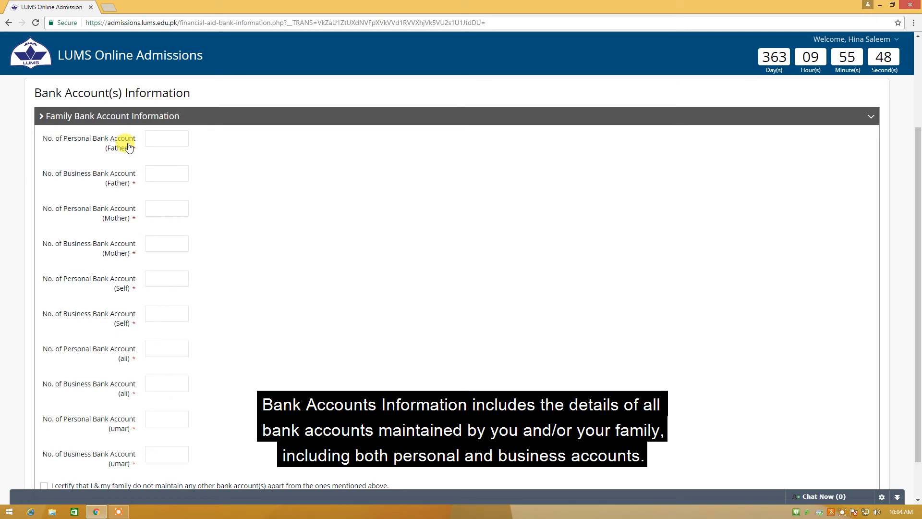
{"action": "type", "text": "1"}
{"action": "left_click", "coordinate": [149, 174]}
{"action": "type", "text": "0"}
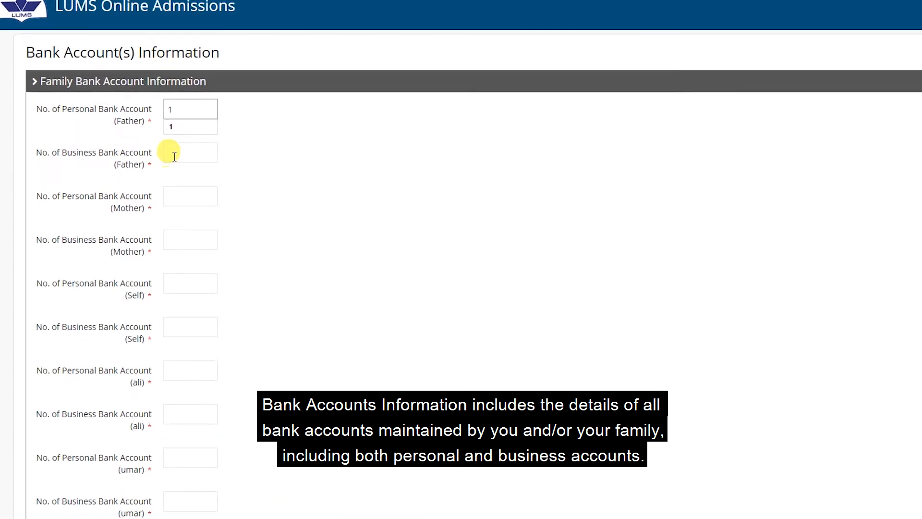
{"action": "left_click", "coordinate": [182, 193]}
{"action": "type", "text": "0"}
{"action": "left_click", "coordinate": [190, 238]}
{"action": "type", "text": "0"}
{"action": "left_click", "coordinate": [187, 283]}
{"action": "type", "text": "0"}
{"action": "left_click", "coordinate": [191, 326]}
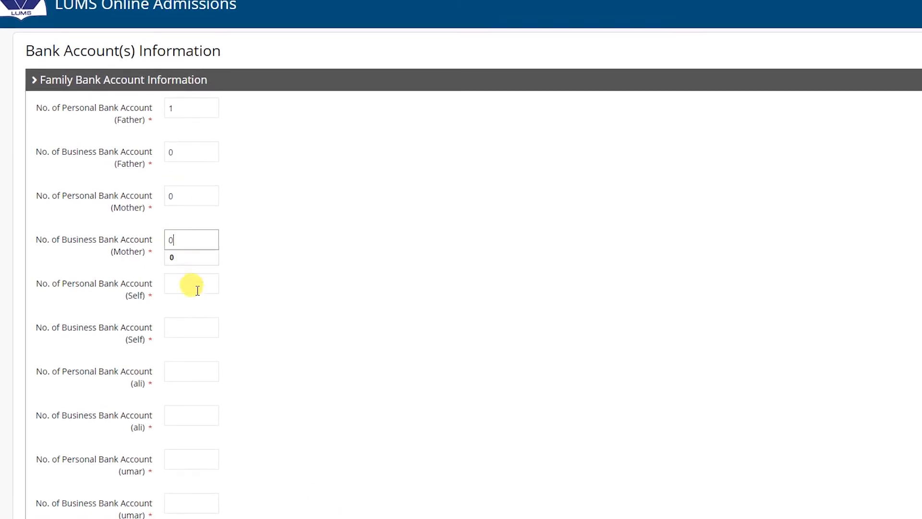
{"action": "type", "text": "0"}
{"action": "left_click", "coordinate": [189, 366]}
{"action": "type", "text": "0"}
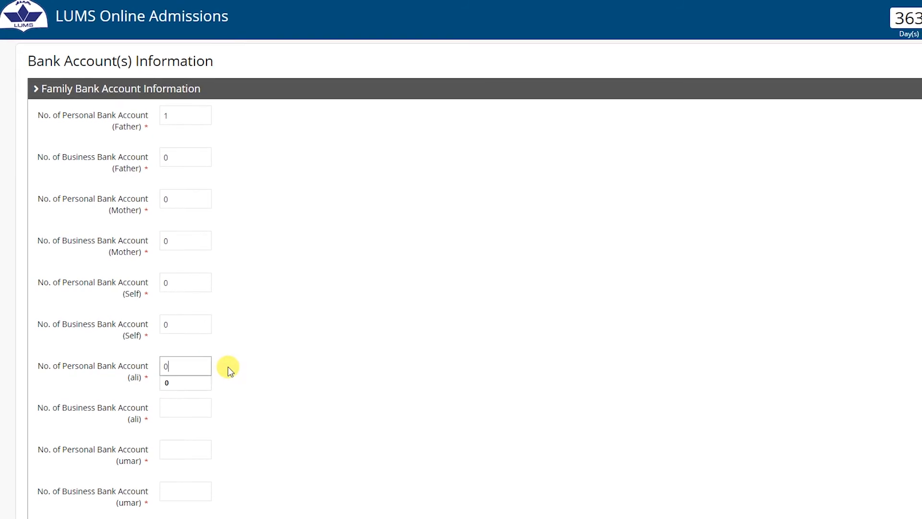
Enter 0 accounts for the remaining family members, certify no other accounts, and update
{"action": "scroll", "coordinate": [227, 366], "scroll_direction": "down", "scroll_amount": 1}
{"action": "left_click", "coordinate": [187, 350]}
{"action": "type", "text": "0"}
{"action": "left_click", "coordinate": [183, 388]}
{"action": "type", "text": "0"}
{"action": "left_click", "coordinate": [177, 430]}
{"action": "type", "text": "0"}
{"action": "left_click", "coordinate": [180, 445]}
{"action": "left_click", "coordinate": [168, 454]}
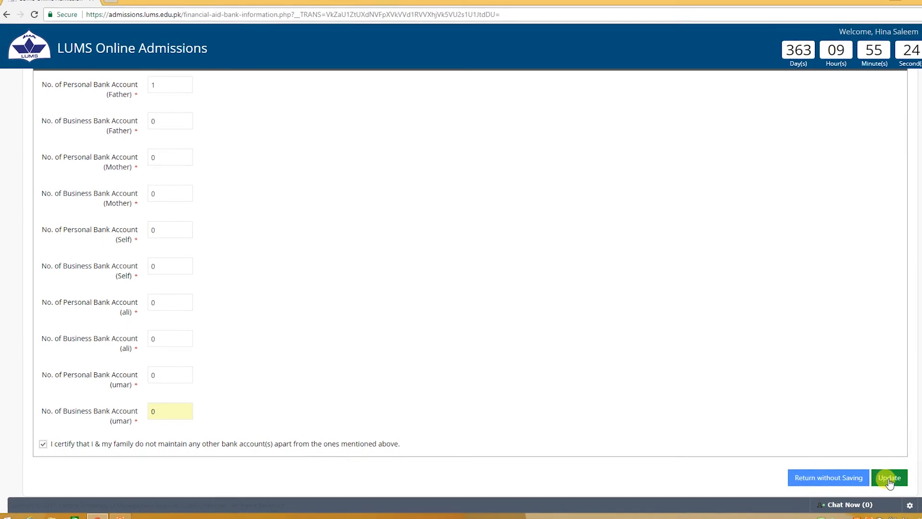
{"action": "left_click", "coordinate": [889, 482]}
Enter the father's faysal bank name, account number, and closing balance date March 2017
{"action": "scroll", "coordinate": [387, 281], "scroll_direction": "down", "scroll_amount": 10}
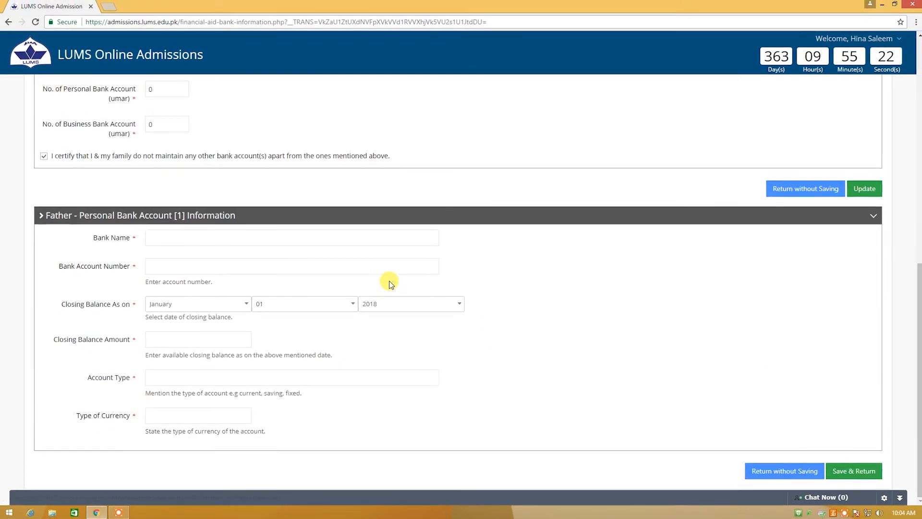
{"action": "left_click", "coordinate": [184, 238]}
{"action": "type", "text": "faysal bank"}
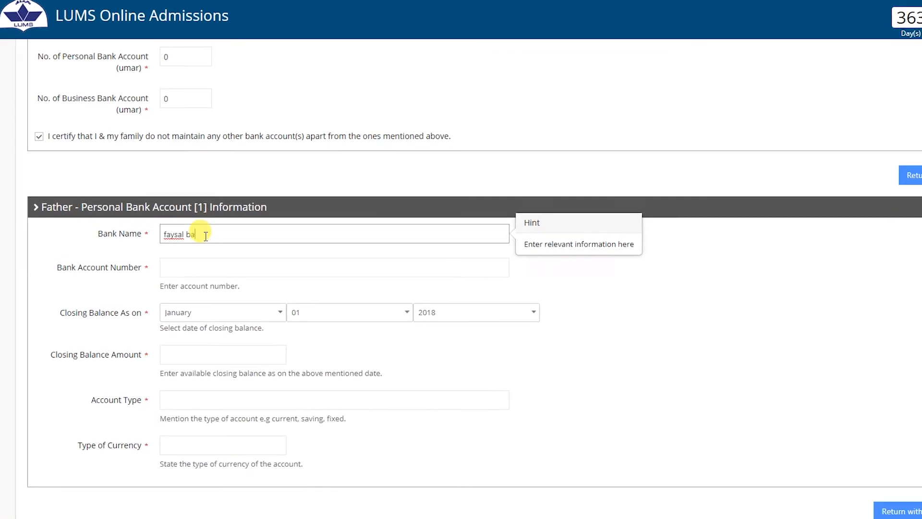
{"action": "left_click", "coordinate": [192, 267]}
{"action": "type", "text": "123456"}
{"action": "left_click", "coordinate": [293, 320]}
{"action": "left_click", "coordinate": [239, 391]}
{"action": "left_click", "coordinate": [470, 325]}
{"action": "left_click", "coordinate": [475, 377]}
Set the closing balance 60000, account type saving, currency PKR, and save
{"action": "left_click", "coordinate": [288, 364]}
{"action": "type", "text": "60000"}
{"action": "left_click", "coordinate": [198, 414]}
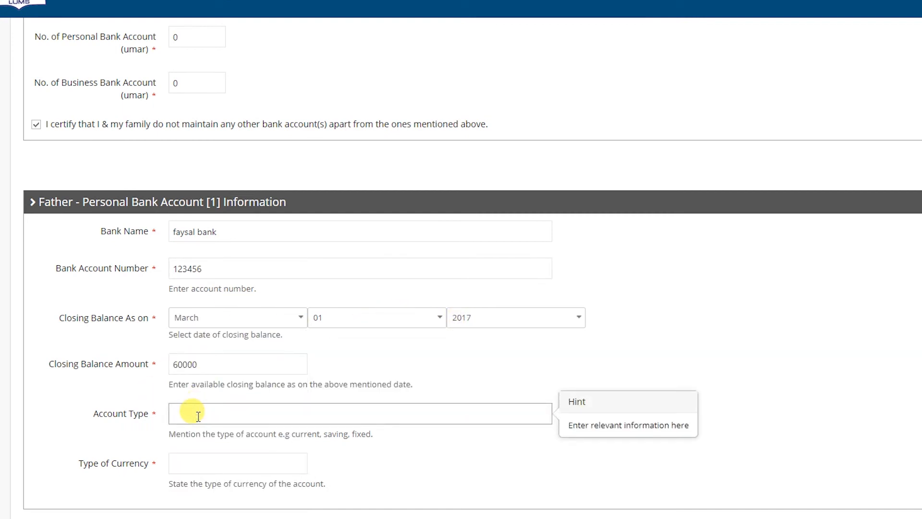
{"action": "type", "text": "saving"}
{"action": "left_click", "coordinate": [221, 455]}
{"action": "type", "text": "PKR"}
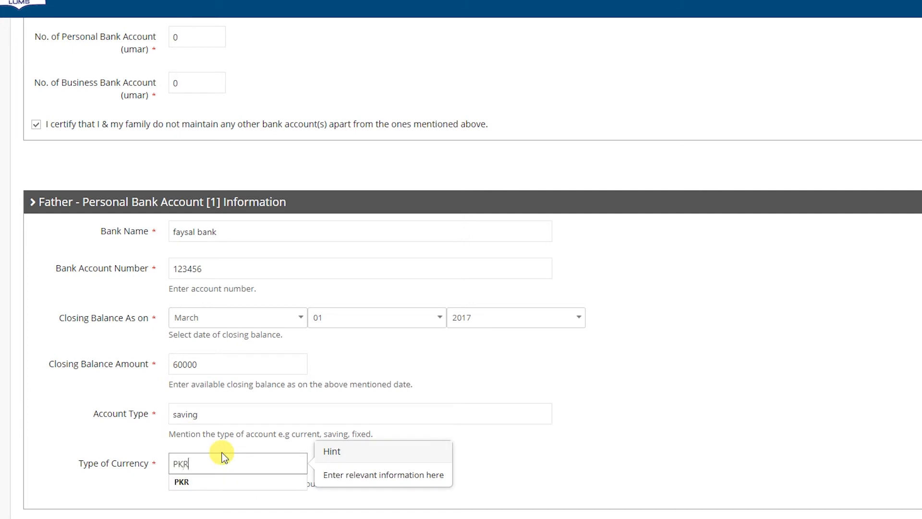
{"action": "left_click", "coordinate": [834, 468]}
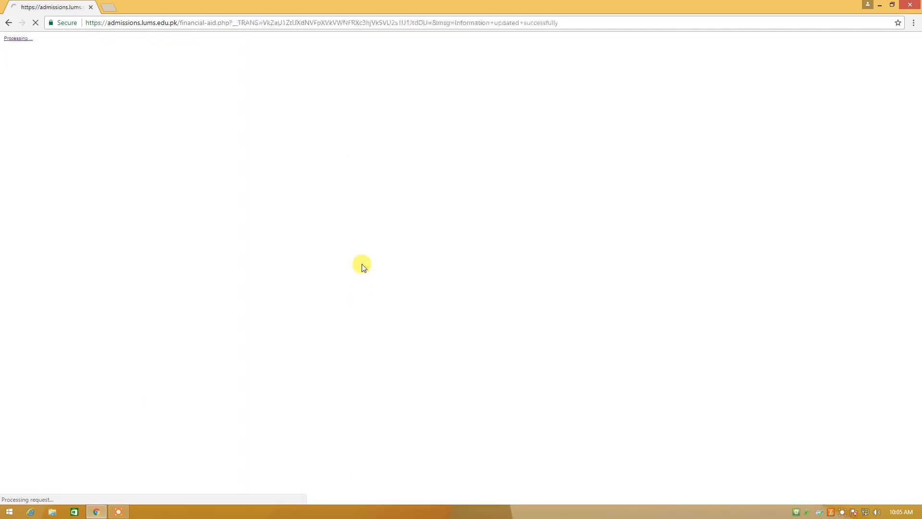
Answer No to applying elsewhere for aid, update, and begin the grandfather's-help explanation
{"action": "scroll", "coordinate": [356, 258], "scroll_direction": "down", "scroll_amount": 5}
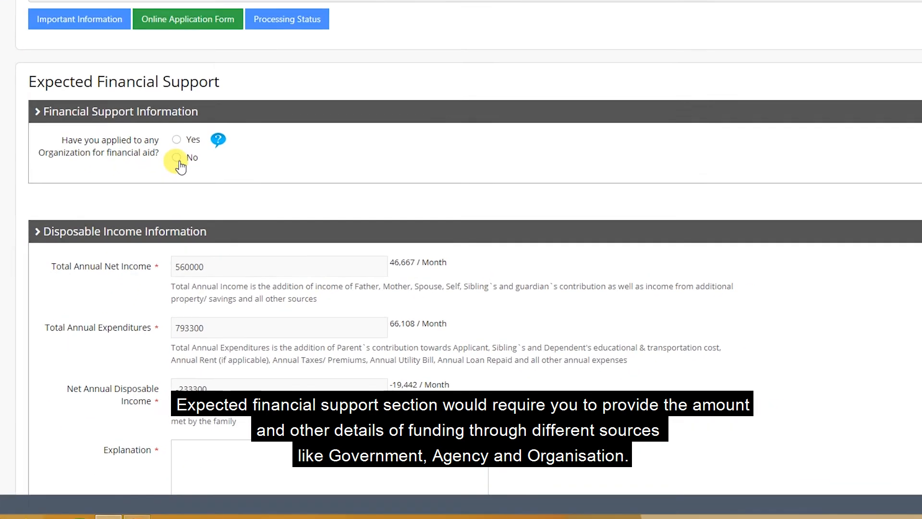
{"action": "left_click", "coordinate": [176, 158]}
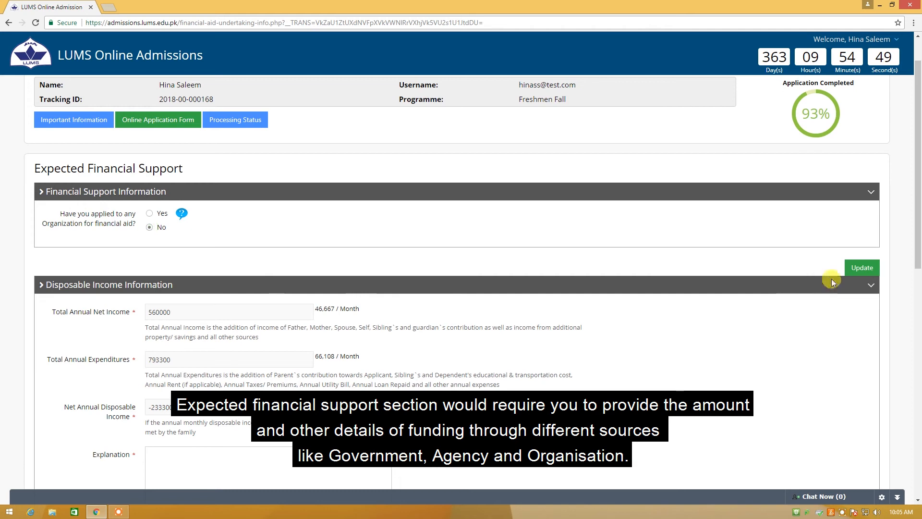
{"action": "left_click", "coordinate": [857, 269]}
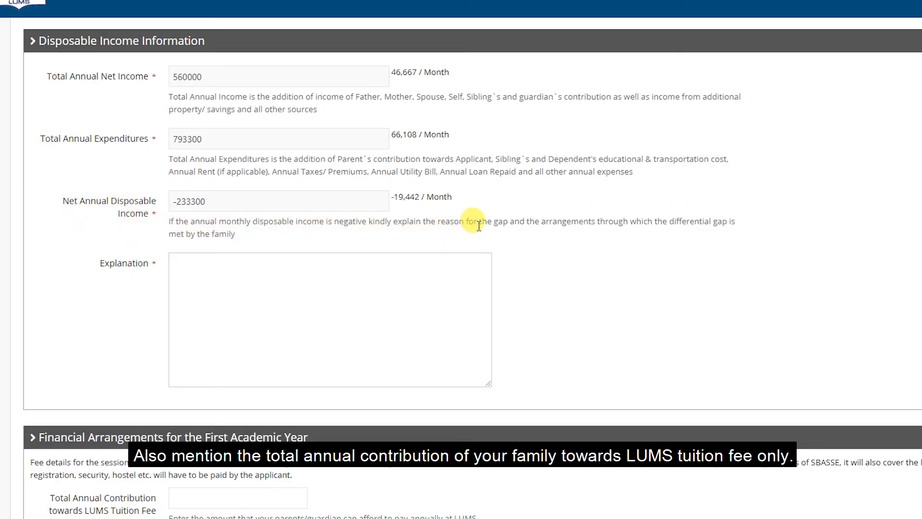
{"action": "left_click", "coordinate": [189, 267]}
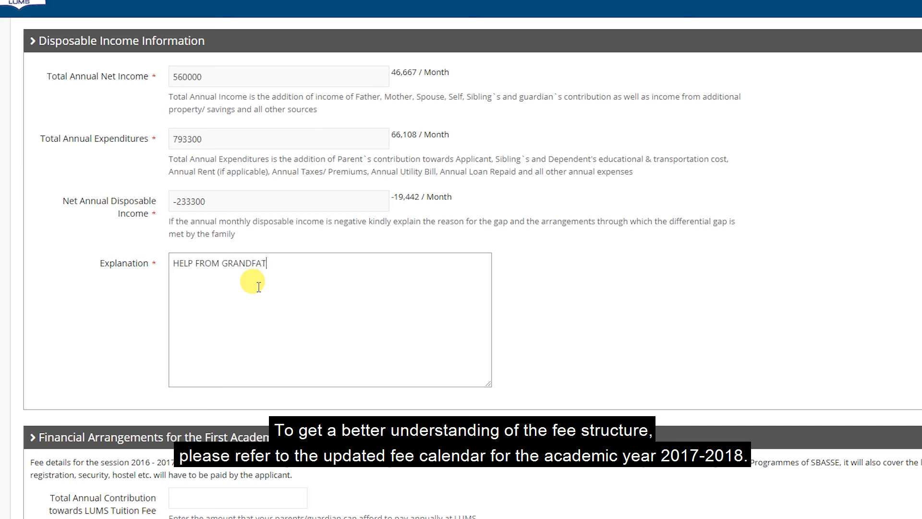
Enter 40000 family contribution and 500000 requested assistance, and write the statement of purpose
{"action": "scroll", "coordinate": [259, 271], "scroll_direction": "down", "scroll_amount": 8}
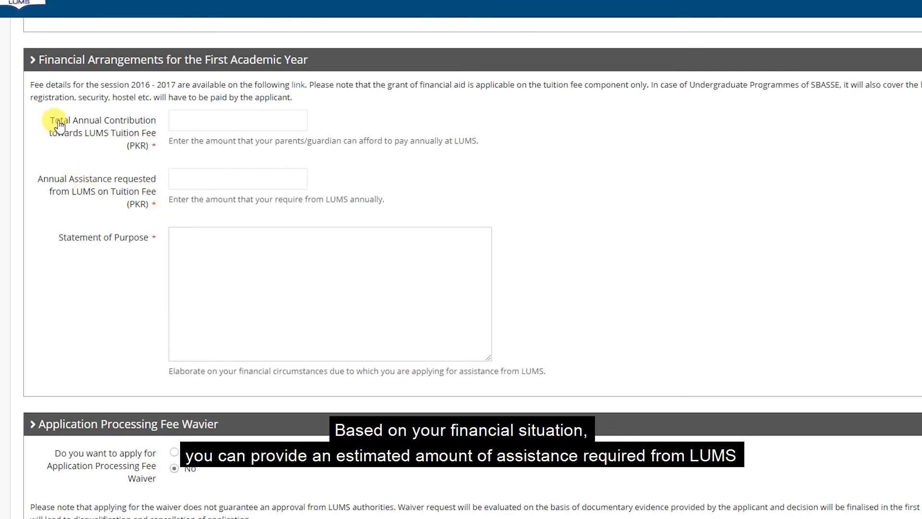
{"action": "left_click", "coordinate": [204, 120]}
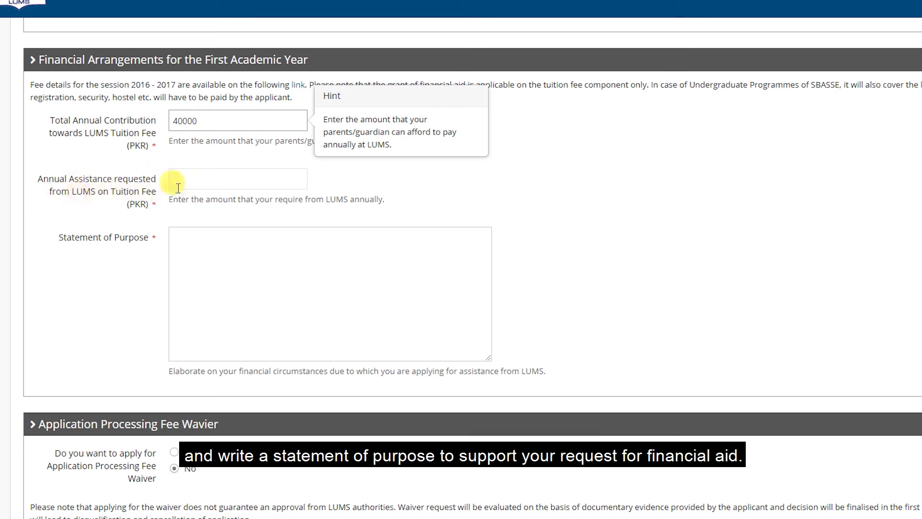
{"action": "left_click", "coordinate": [197, 179]}
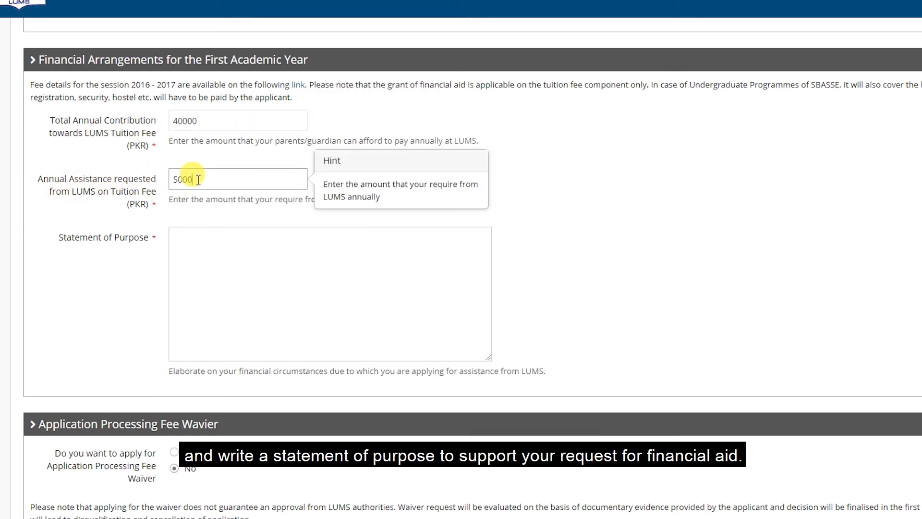
{"action": "left_click", "coordinate": [212, 246]}
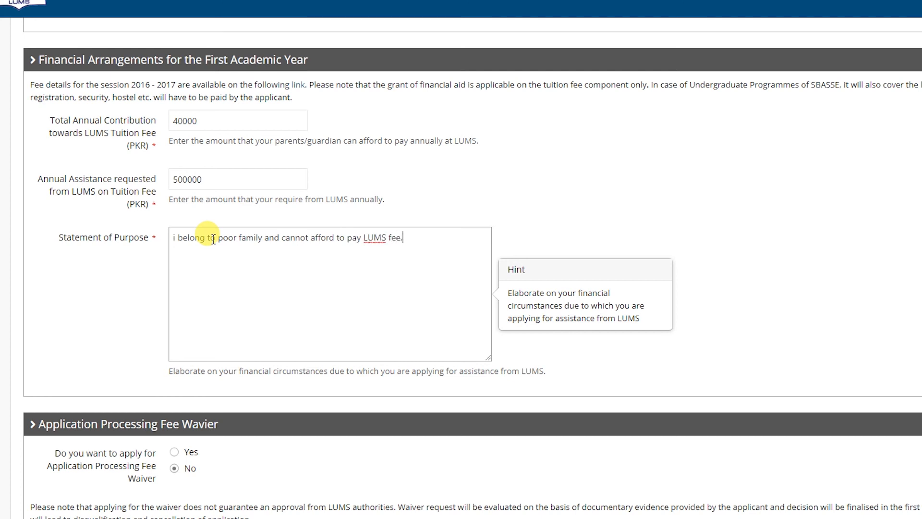
Request the application processing fee waiver and certify the income and expenses are true
{"action": "scroll", "coordinate": [214, 239], "scroll_direction": "down", "scroll_amount": 3}
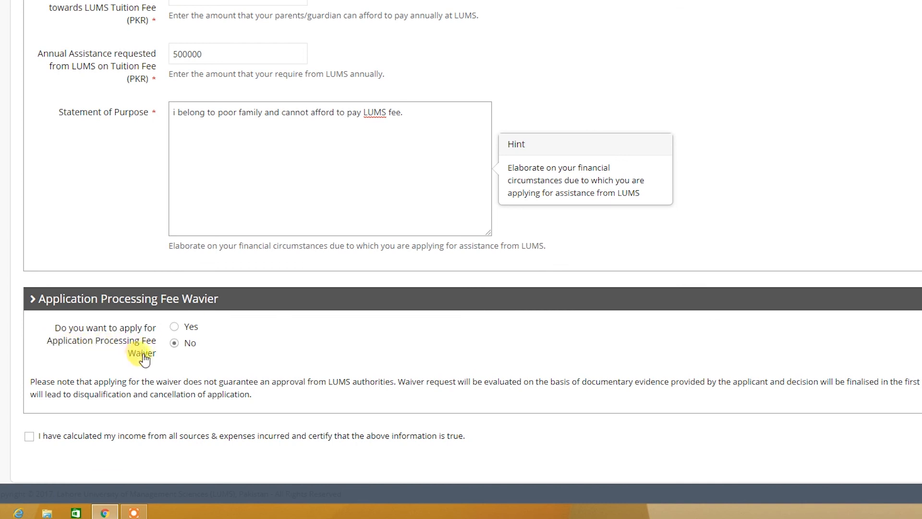
{"action": "left_click", "coordinate": [174, 326]}
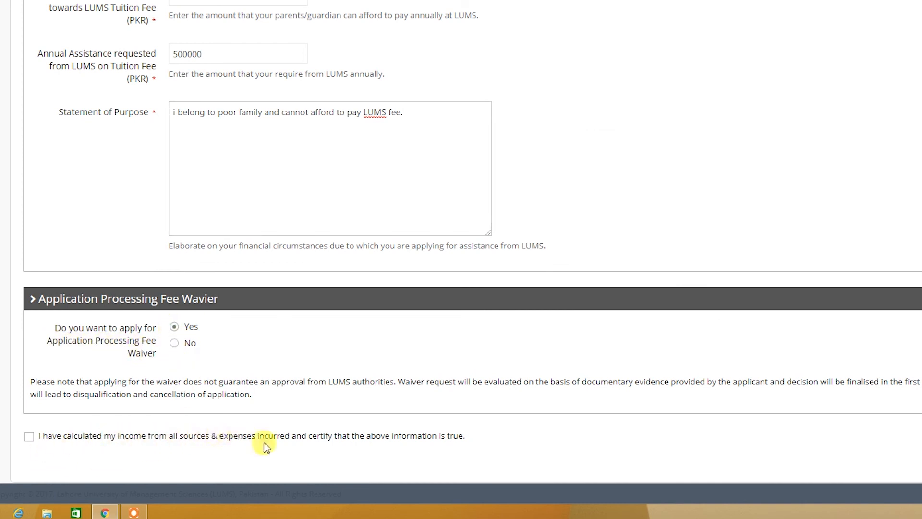
{"action": "left_click", "coordinate": [29, 436]}
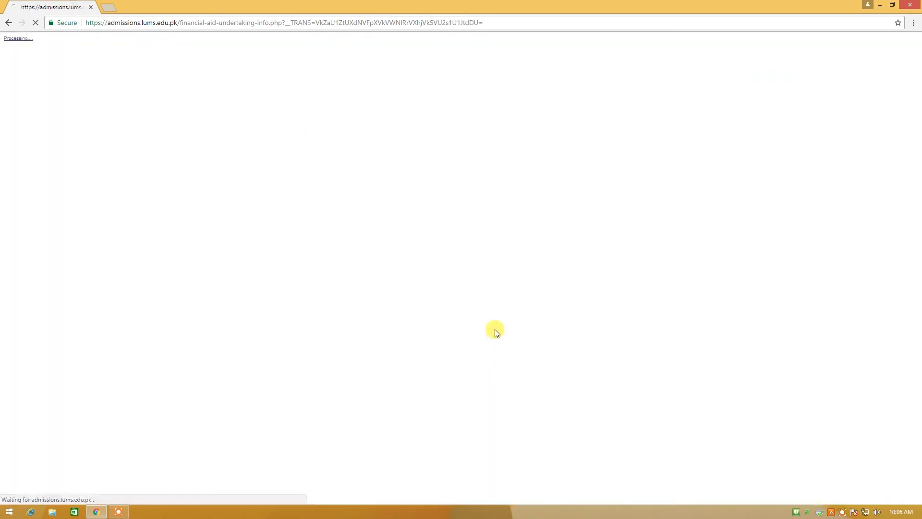
Open the Document Checklist, acknowledge posting copies of all 16 documents, and save
{"action": "scroll", "coordinate": [482, 297], "scroll_direction": "down", "scroll_amount": 9}
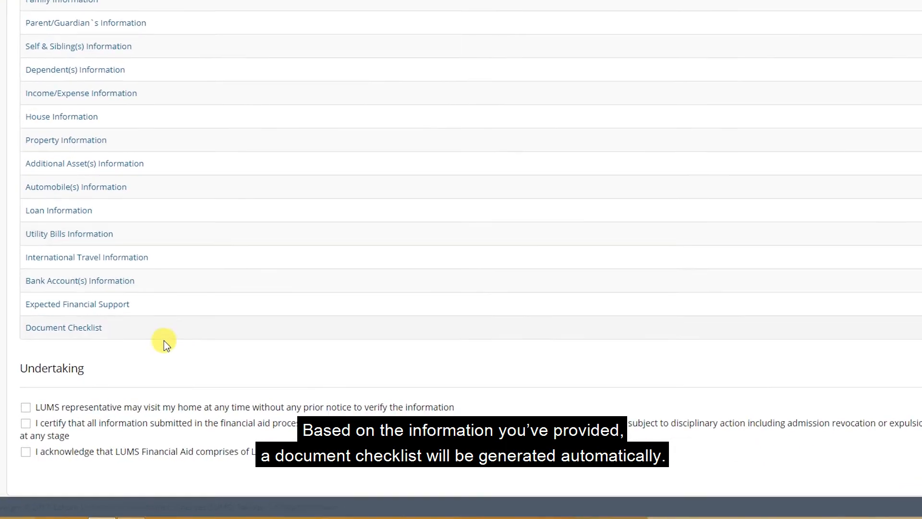
{"action": "left_click", "coordinate": [79, 361]}
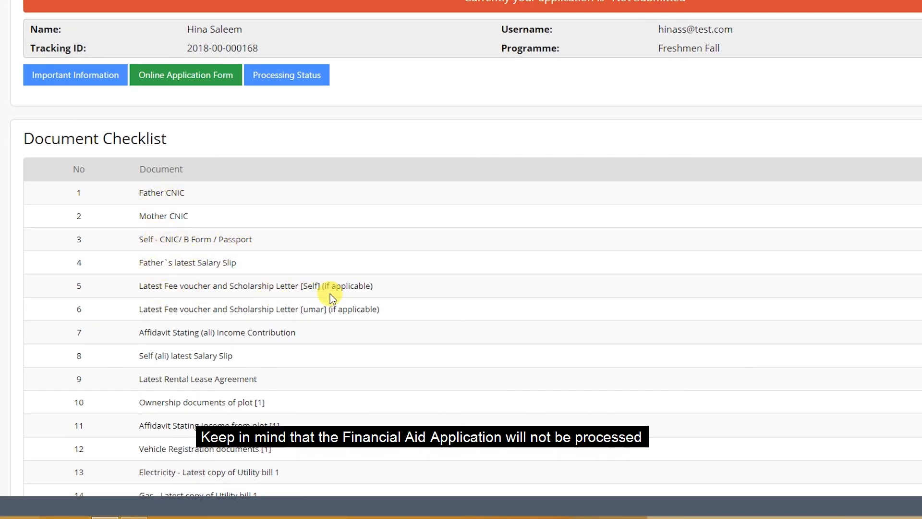
{"action": "scroll", "coordinate": [330, 298], "scroll_direction": "down", "scroll_amount": 3}
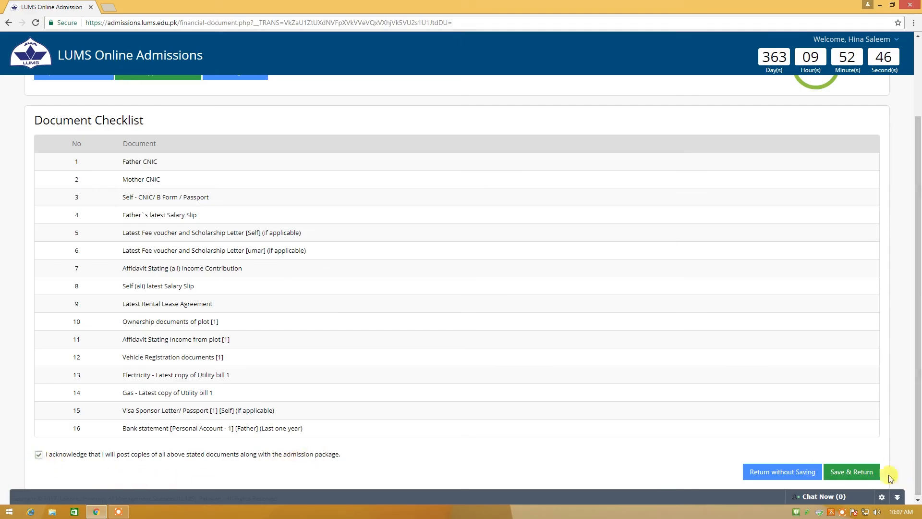
{"action": "left_click", "coordinate": [864, 473]}
Tick the first undertaking allowing unannounced home visits by a LUMS representative
{"action": "scroll", "coordinate": [360, 343], "scroll_direction": "down", "scroll_amount": 8}
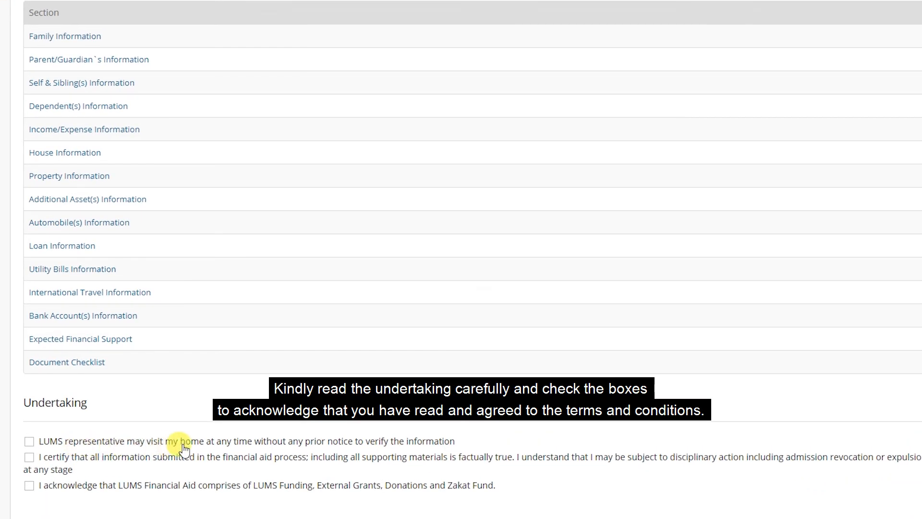
{"action": "left_click", "coordinate": [31, 441]}
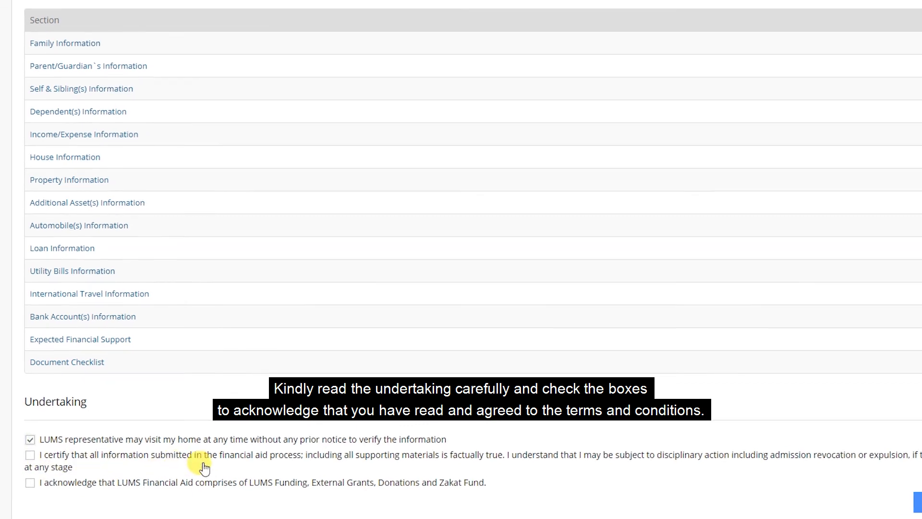